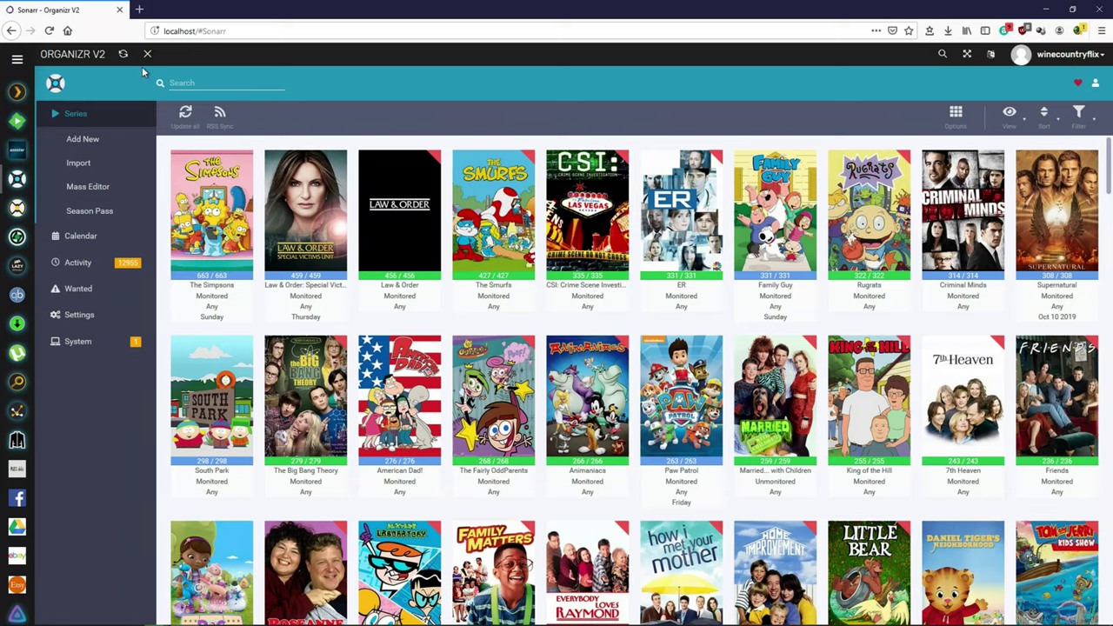
# - Visit the Plex, Emby, Asustor NAS, Sonarr, Radarr, Lidarr, Lazy Librarian and QBIT NAS pages
pyautogui.moveTo(177, 223)
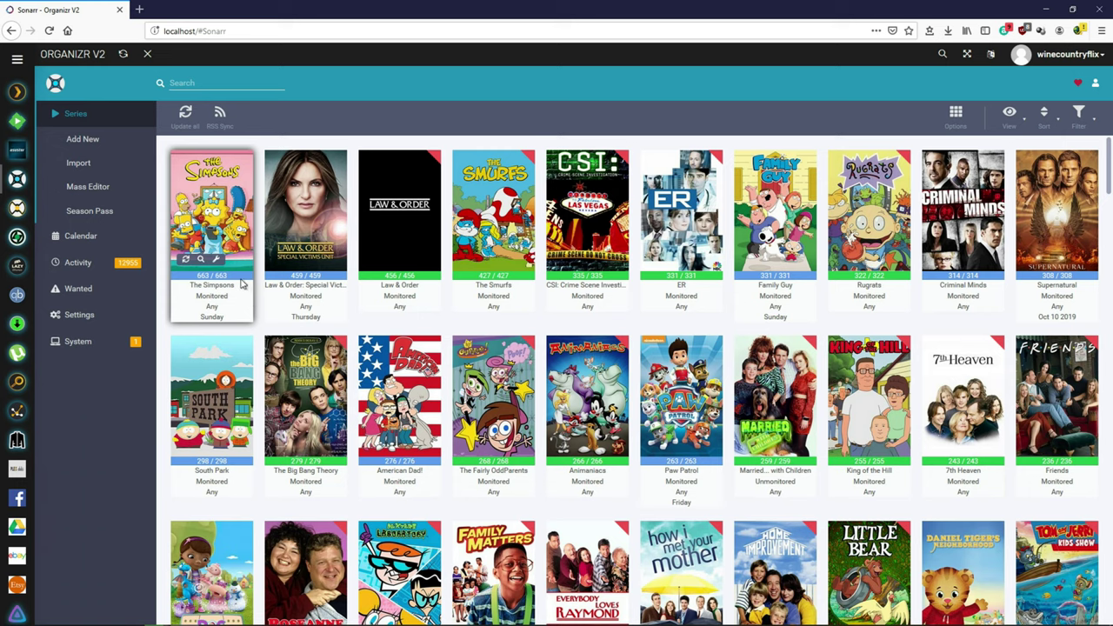
pyautogui.moveTo(243, 284)
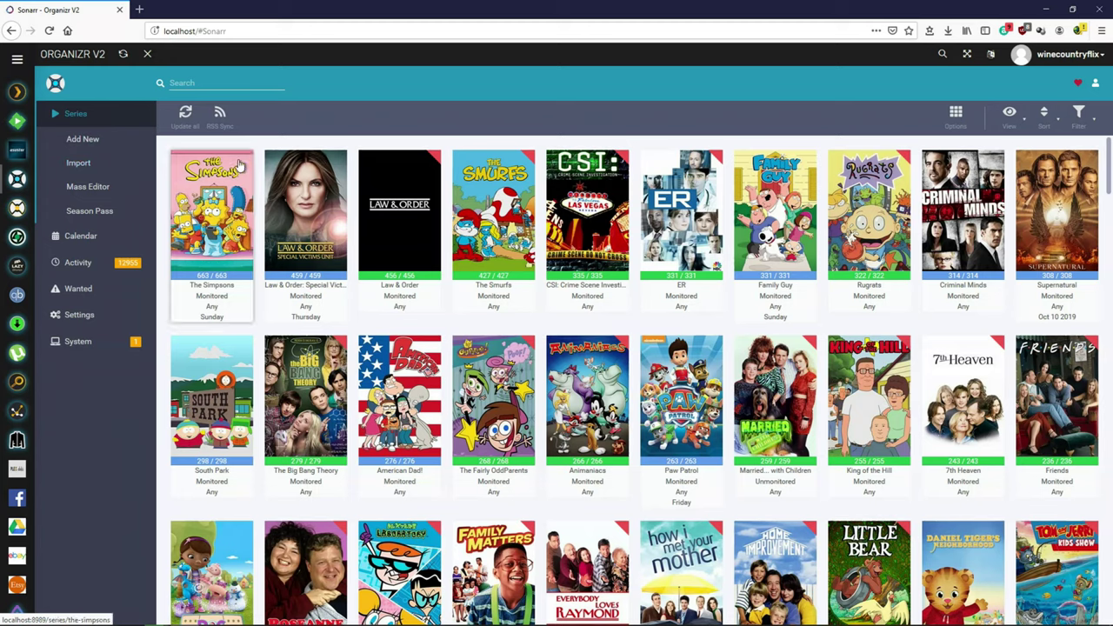
pyautogui.moveTo(20, 88)
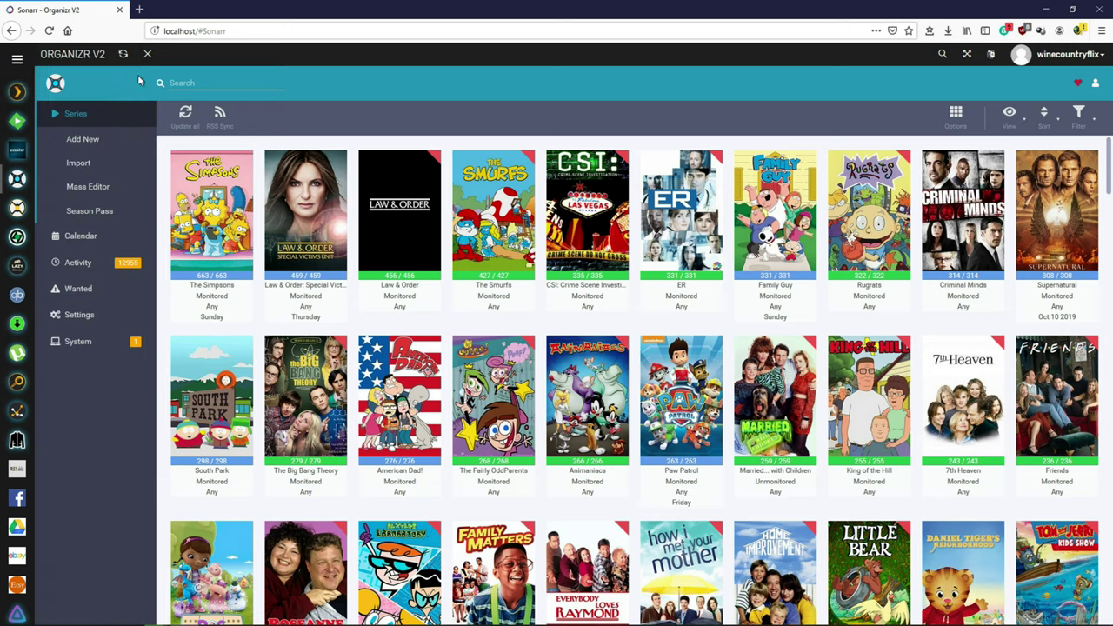
pyautogui.click(30, 93)
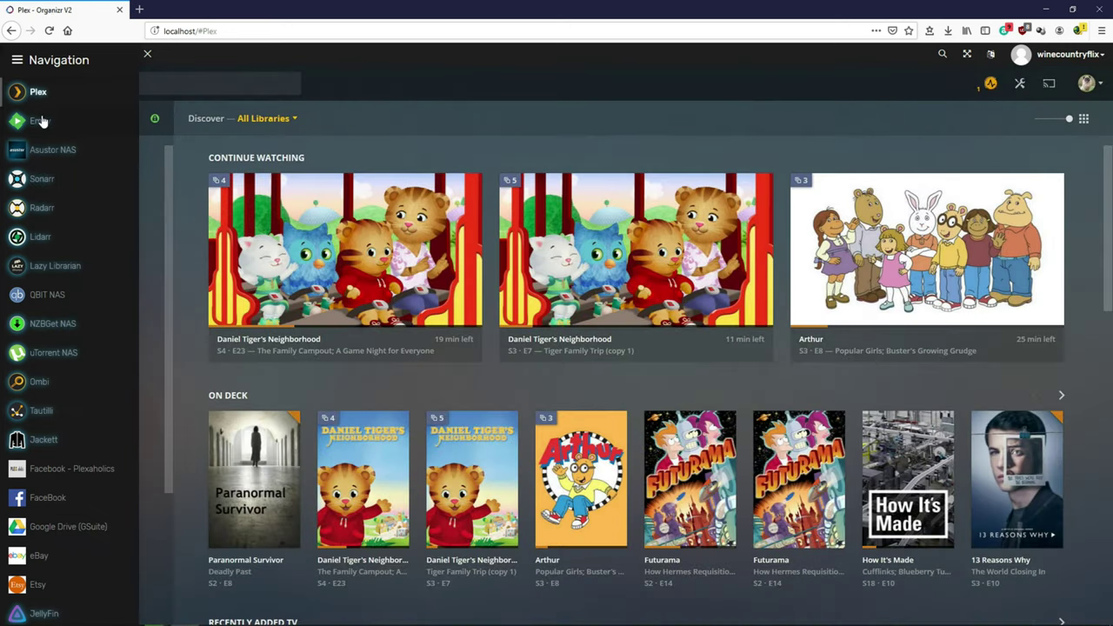
pyautogui.click(39, 120)
pyautogui.click(54, 154)
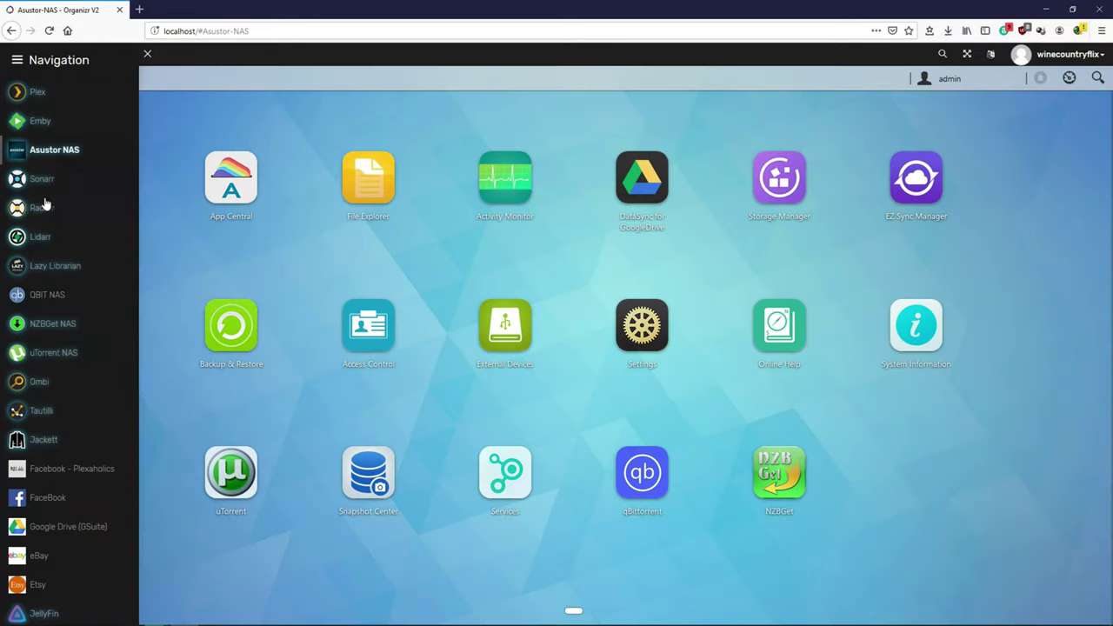
pyautogui.click(39, 181)
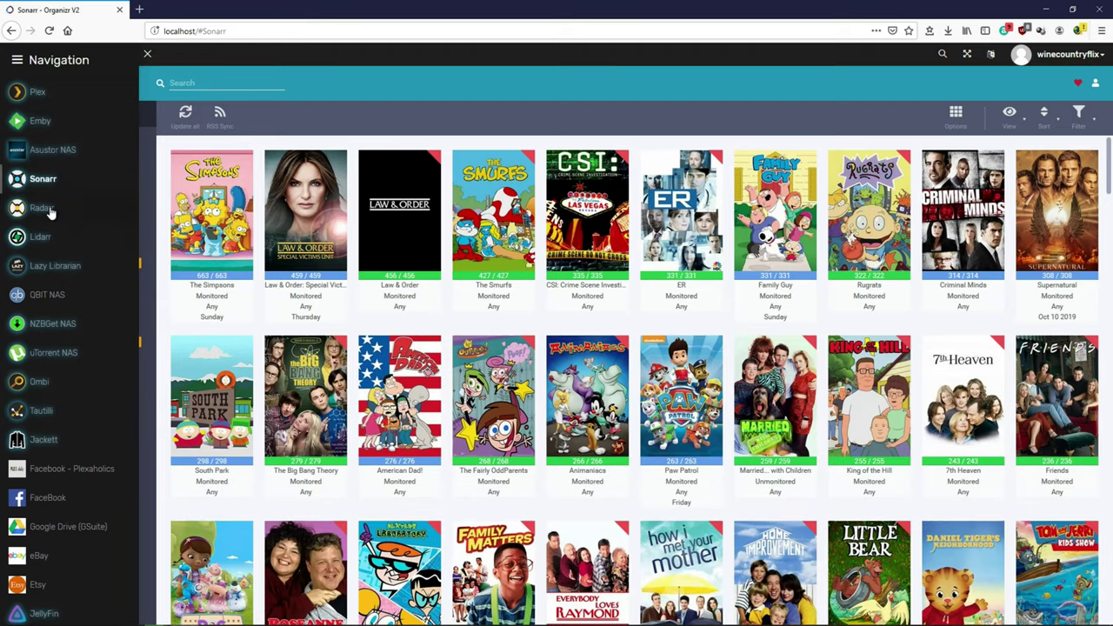
pyautogui.click(48, 211)
pyautogui.click(49, 248)
pyautogui.click(52, 265)
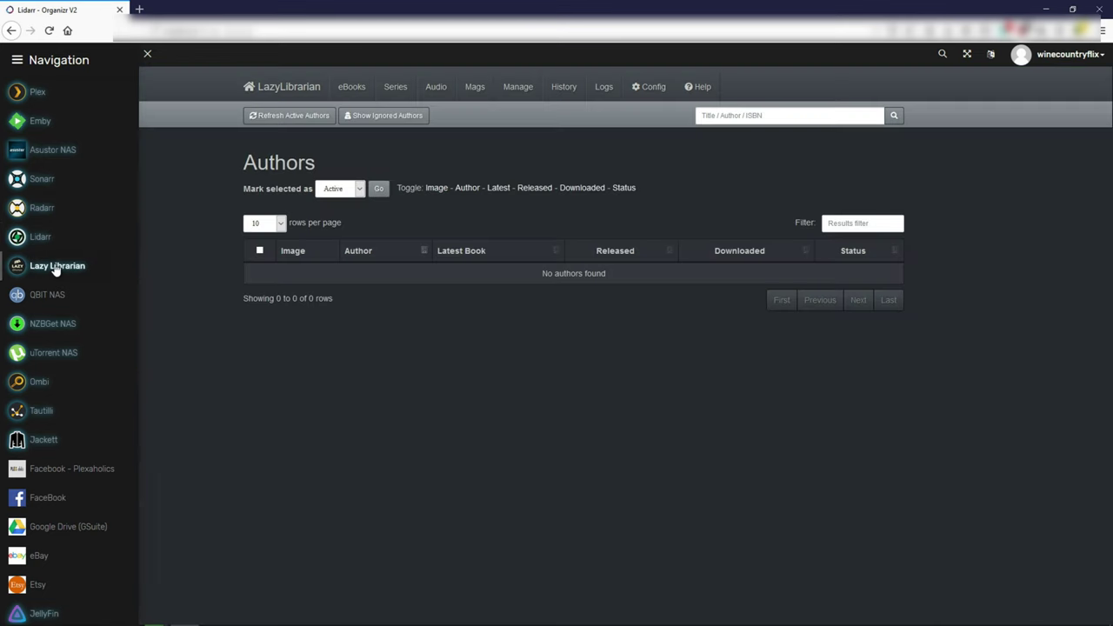
pyautogui.click(54, 296)
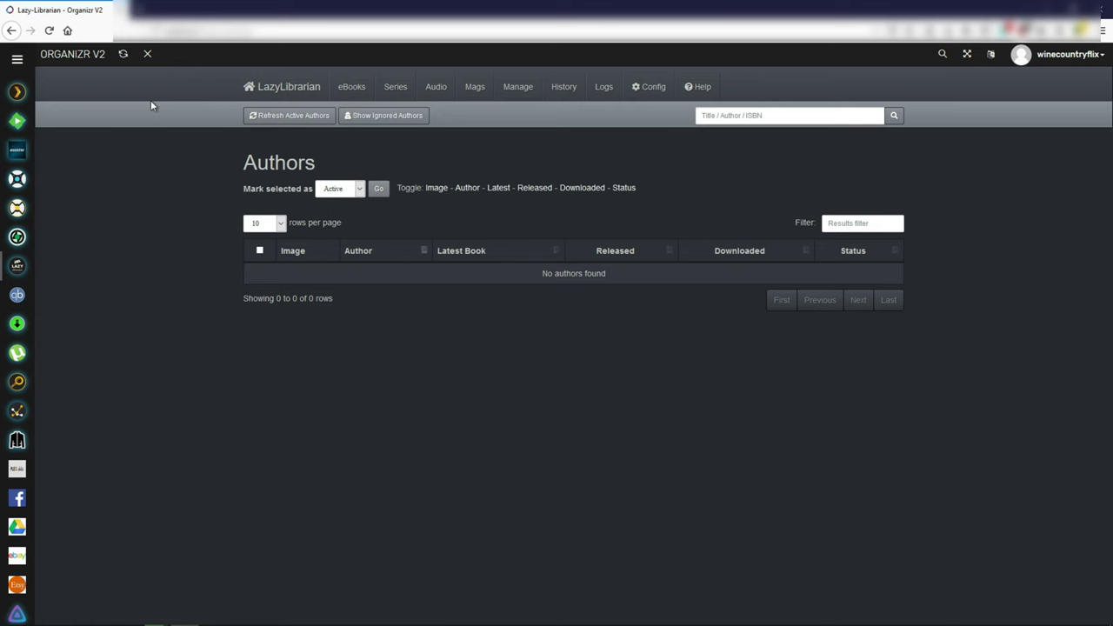
# - Visit the NZBGet NAS, uTorrent NAS, Ombi, Tautulli and Jackett pages, then minimize the browser
pyautogui.moveTo(19, 233)
pyautogui.click(50, 330)
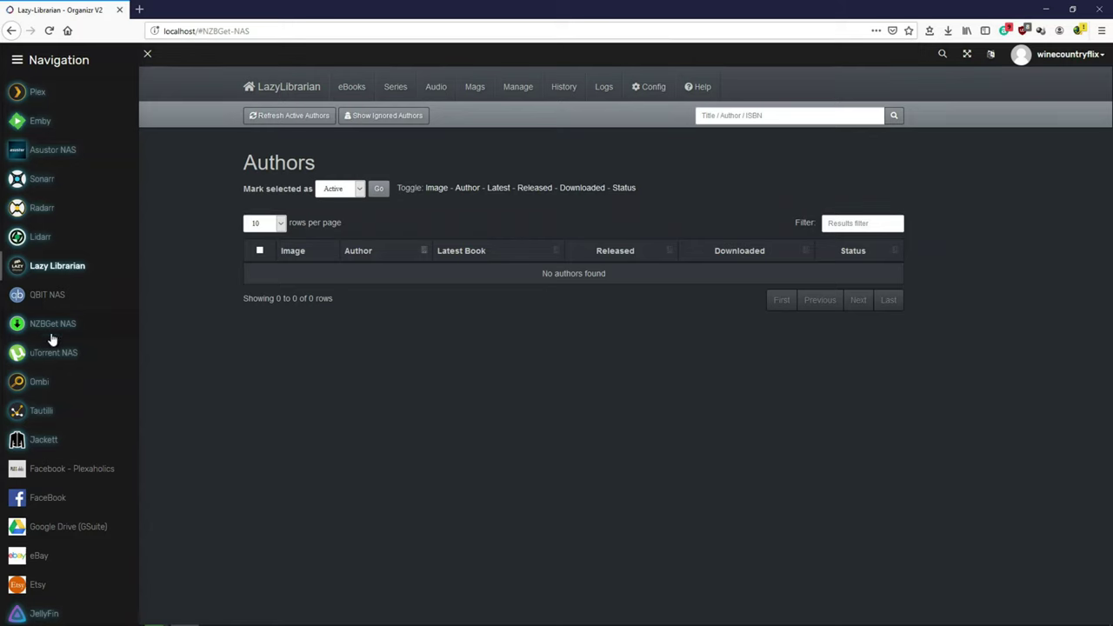
pyautogui.click(56, 358)
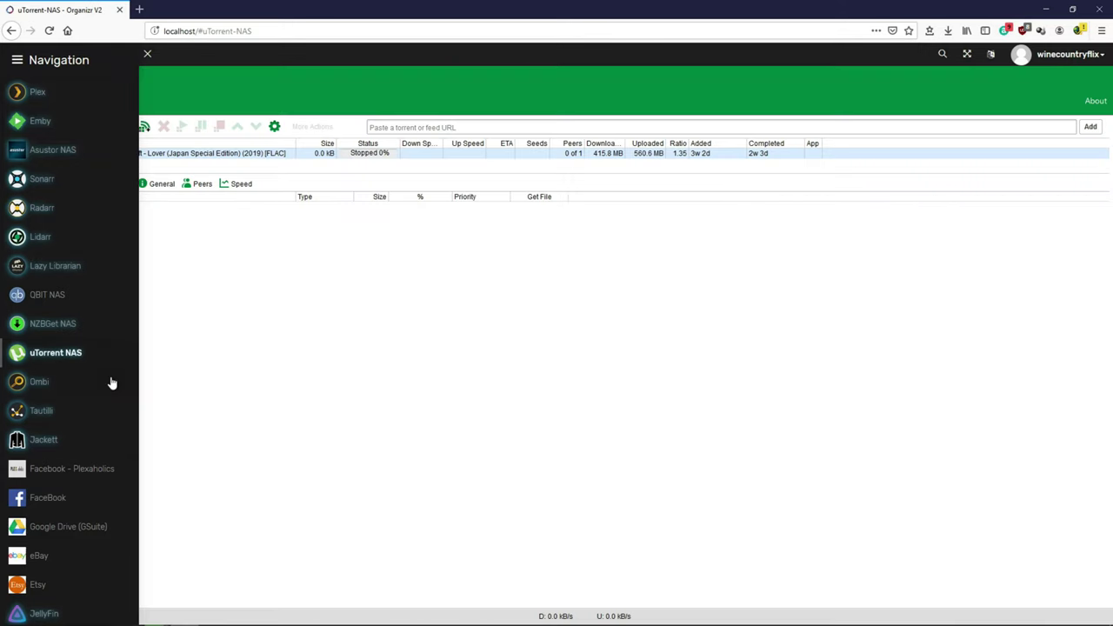
pyautogui.click(38, 386)
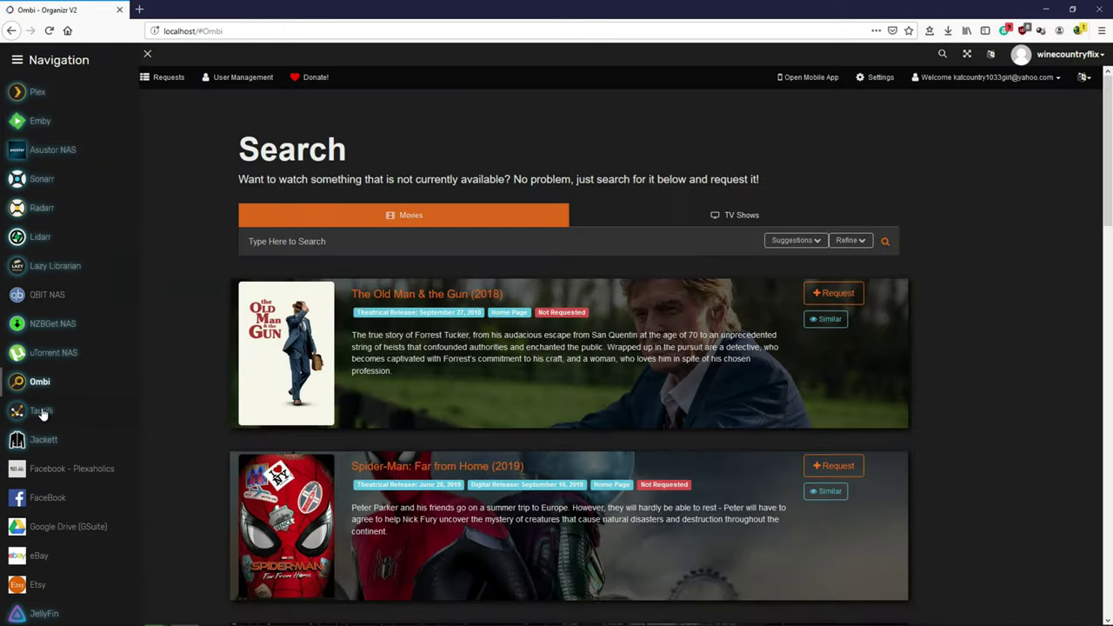
pyautogui.click(39, 409)
pyautogui.click(45, 442)
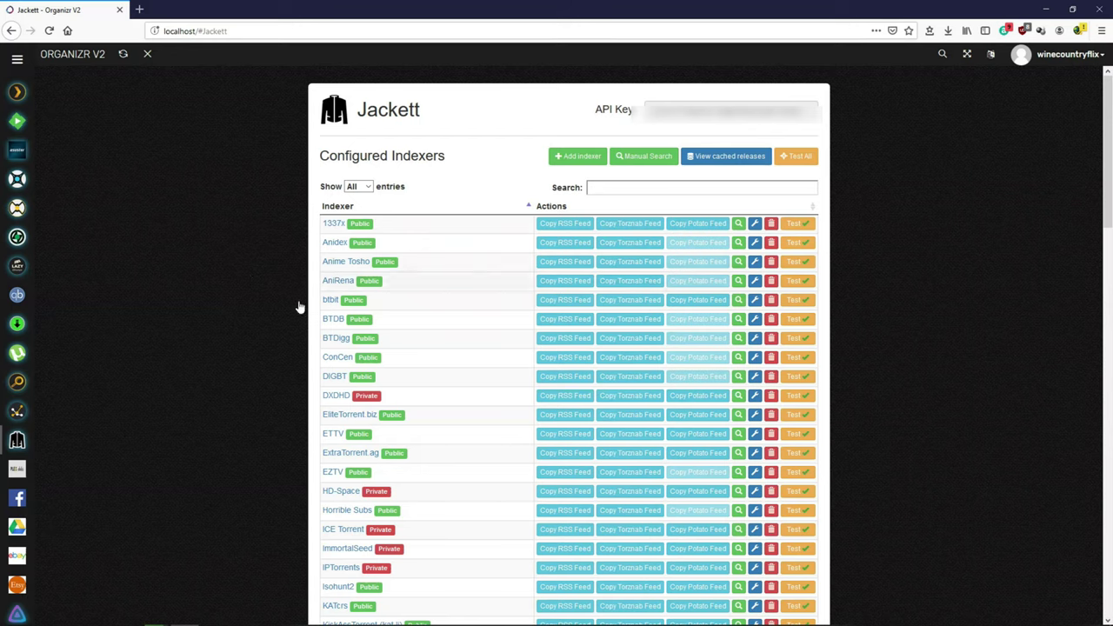
pyautogui.click(1047, 6)
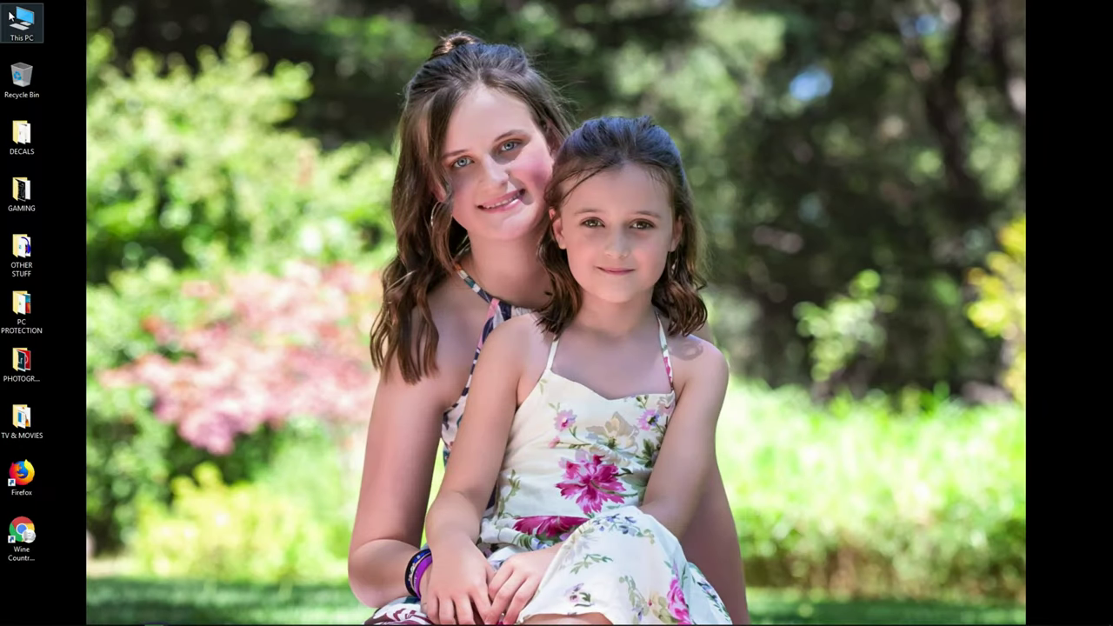
# - Browse the C: drive to check its nginx folder, then return to This PC
pyautogui.doubleClick(13, 18)
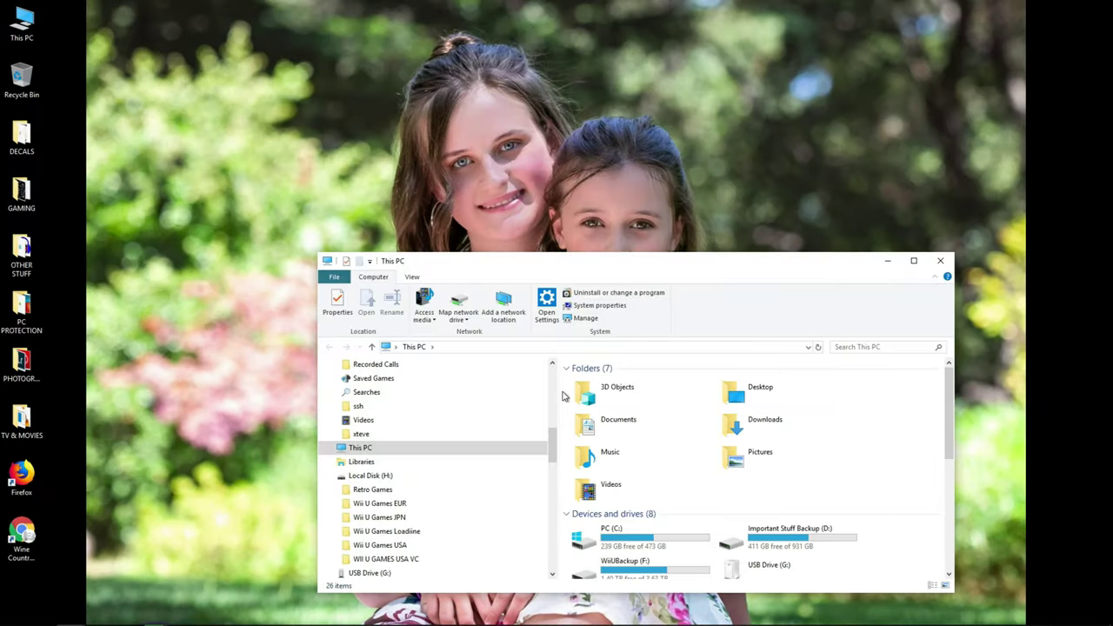
pyautogui.doubleClick(621, 540)
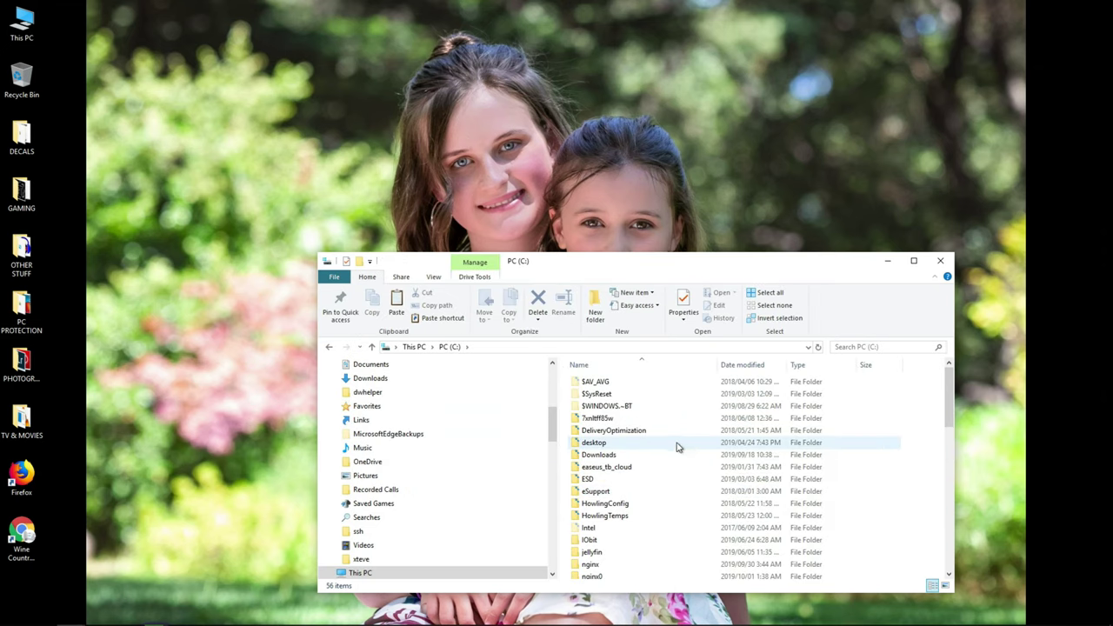
pyautogui.scroll(-3, 678, 447)
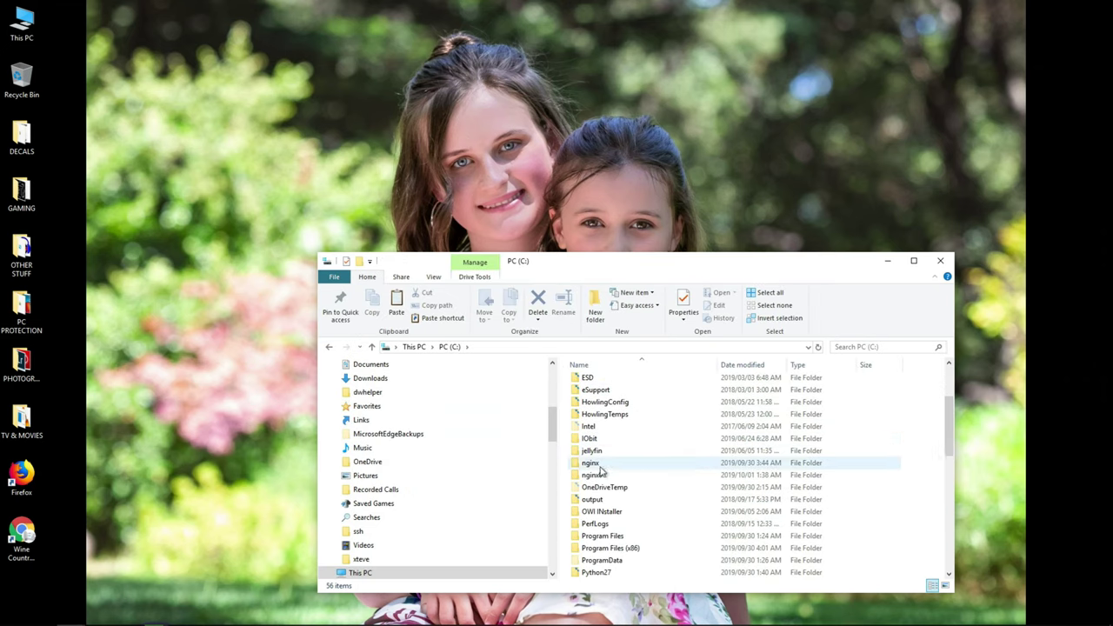
pyautogui.click(597, 466)
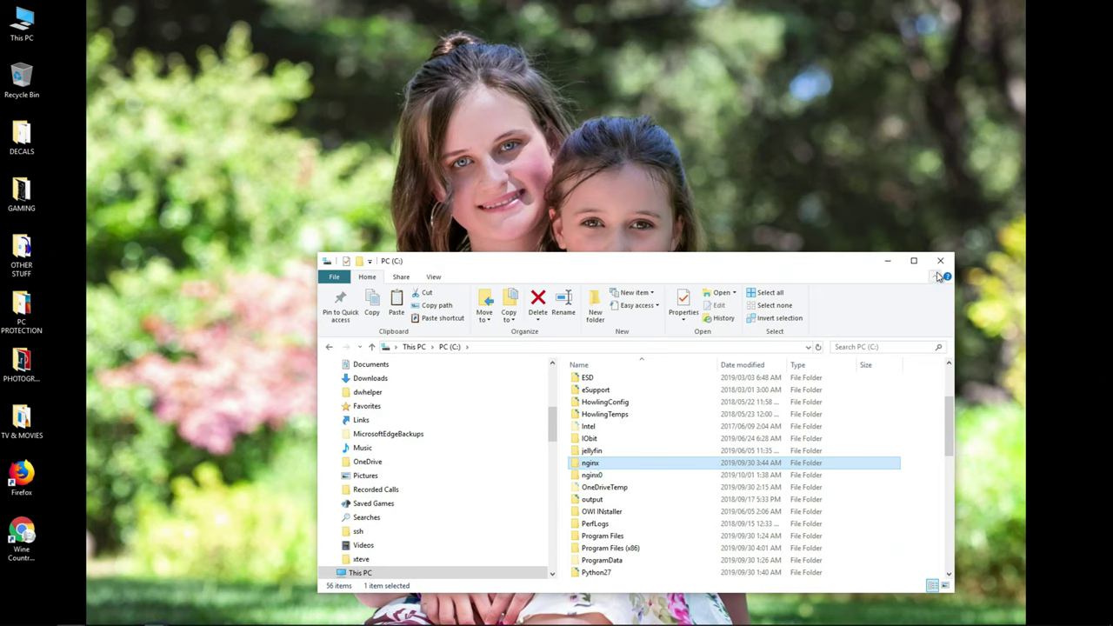
pyautogui.click(420, 346)
# - Navigate to Downloads\OrganizrInstaller-master\windows\owi
pyautogui.doubleClick(761, 421)
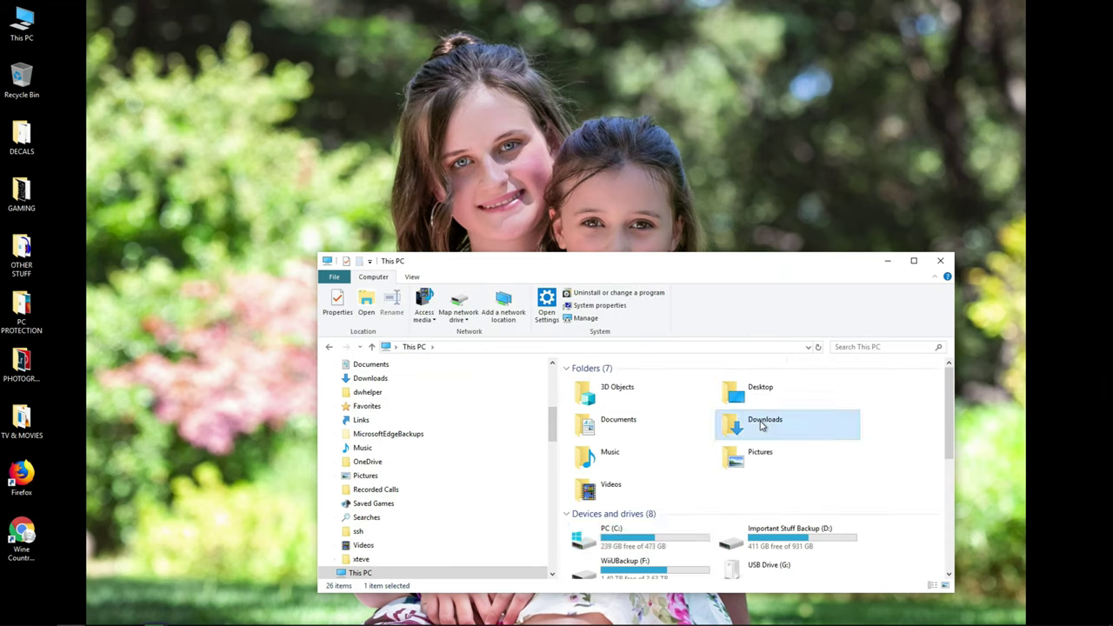
pyautogui.doubleClick(616, 408)
pyautogui.click(603, 407)
pyautogui.doubleClick(603, 407)
pyautogui.click(598, 394)
pyautogui.doubleClick(598, 394)
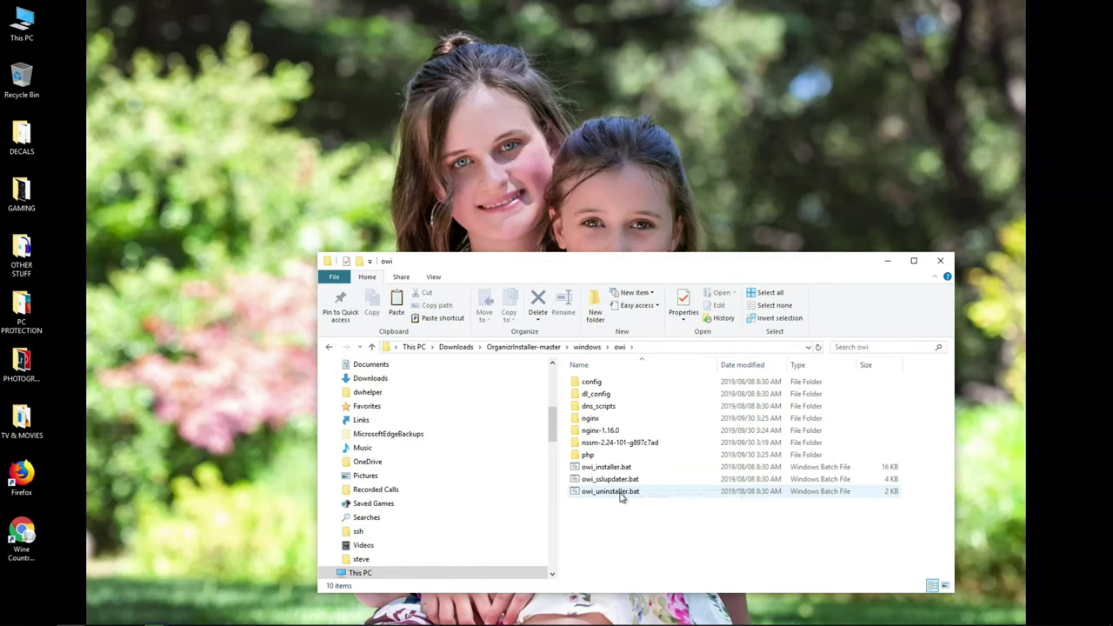
# - Run owi_uninstaller.bat as administrator, approve the permission prompt, and close File Explorer
pyautogui.rightClick(620, 494)
pyautogui.click(665, 115)
pyautogui.click(513, 381)
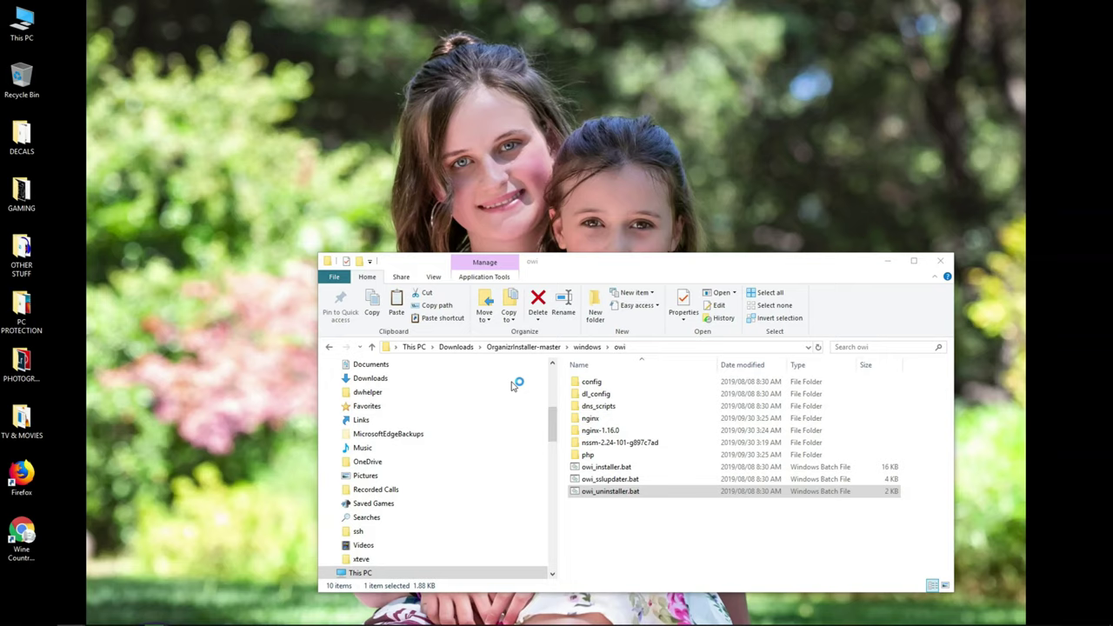
pyautogui.click(939, 262)
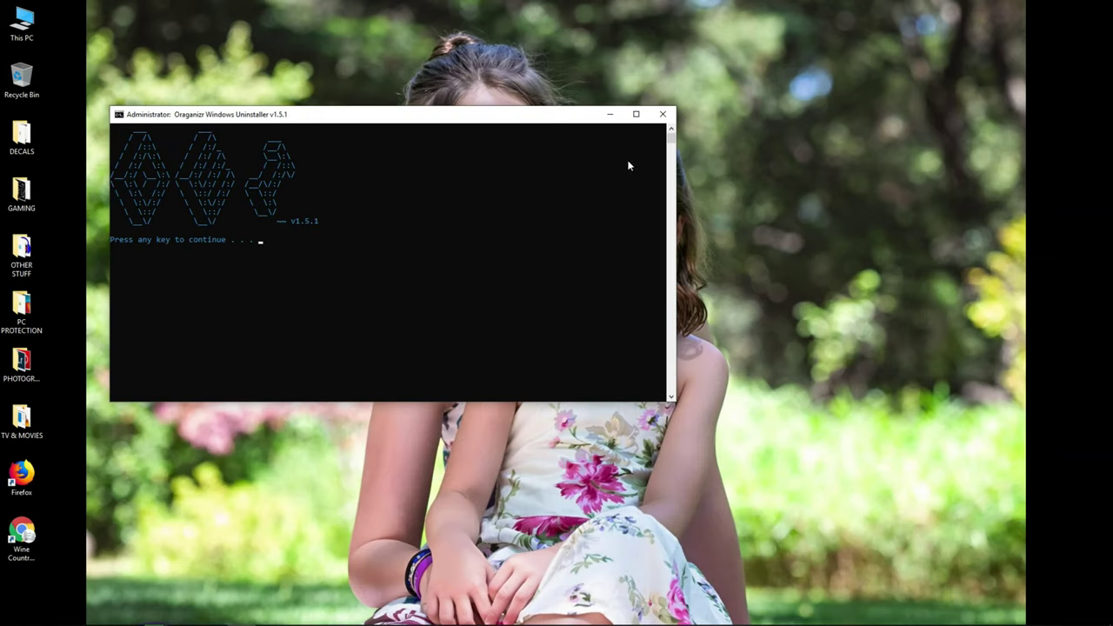
# - Maximize the uninstaller console and start the uninstall with a keypress
pyautogui.click(635, 114)
pyautogui.press('Return')
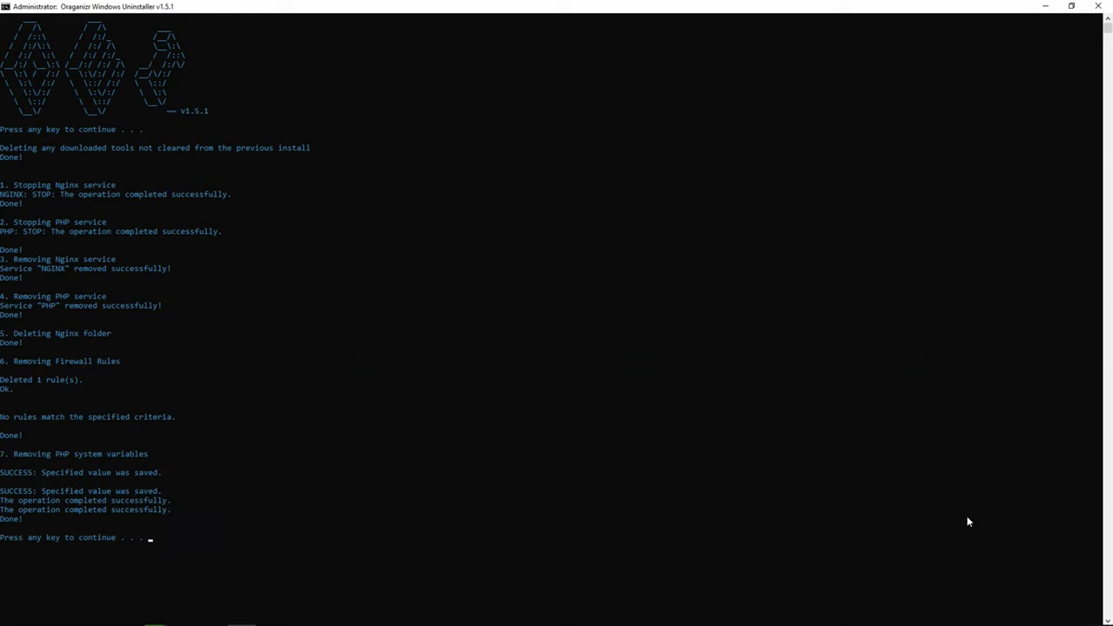
# - Close the finished uninstaller, check C: for nginx (only nginx0 listed), then return to Firefox
pyautogui.press('Return')
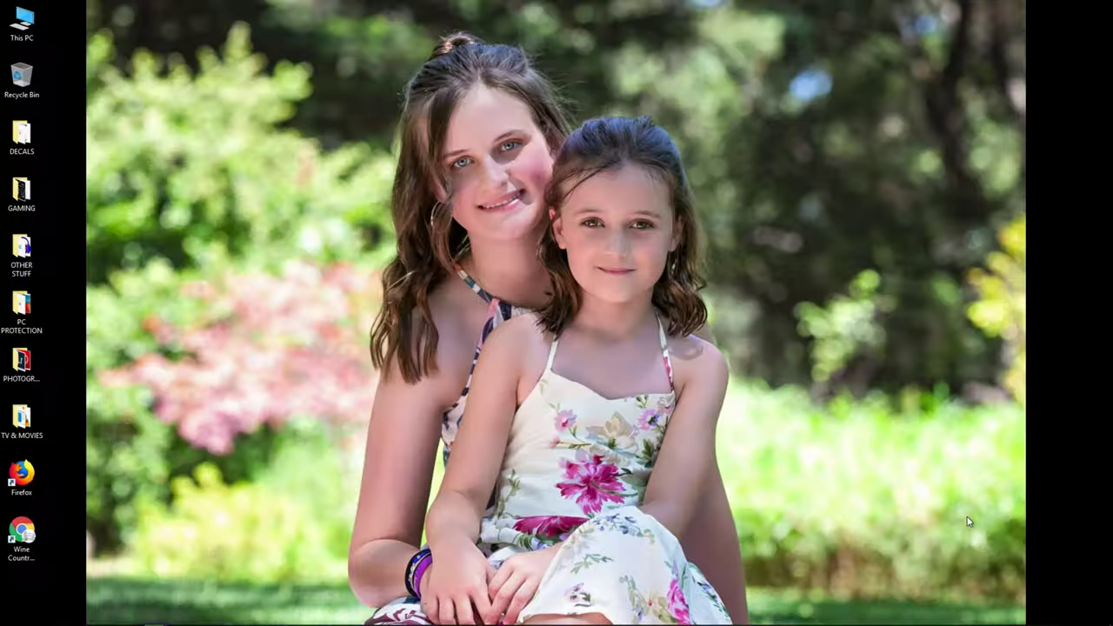
pyautogui.doubleClick(22, 15)
pyautogui.doubleClick(628, 549)
pyautogui.scroll(-2, 632, 462)
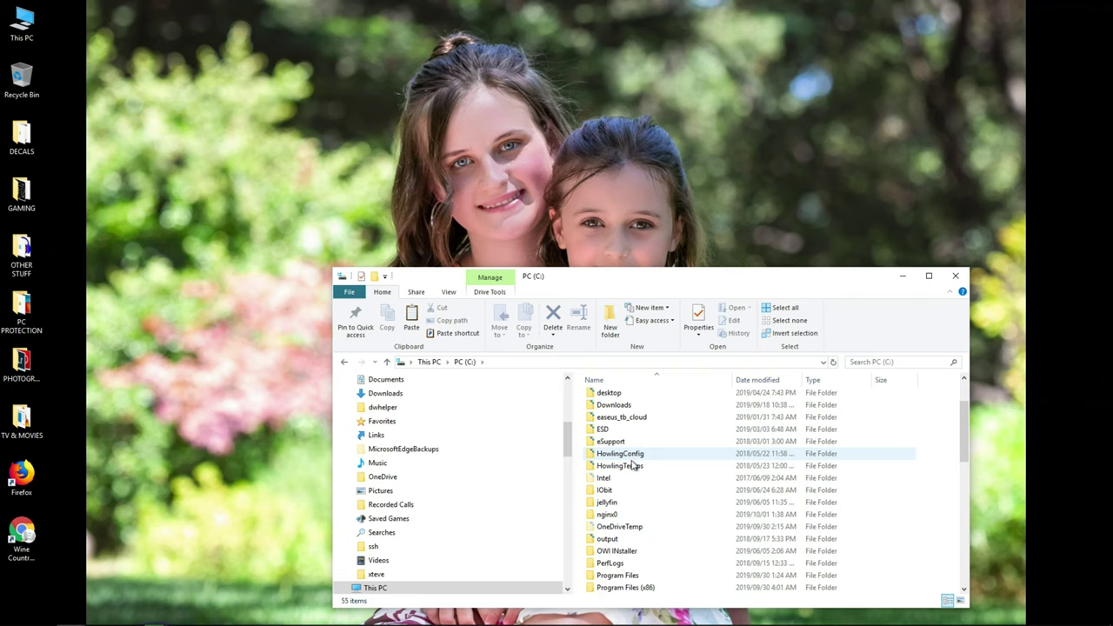
pyautogui.scroll(-2, 632, 463)
pyautogui.scroll(1, 657, 492)
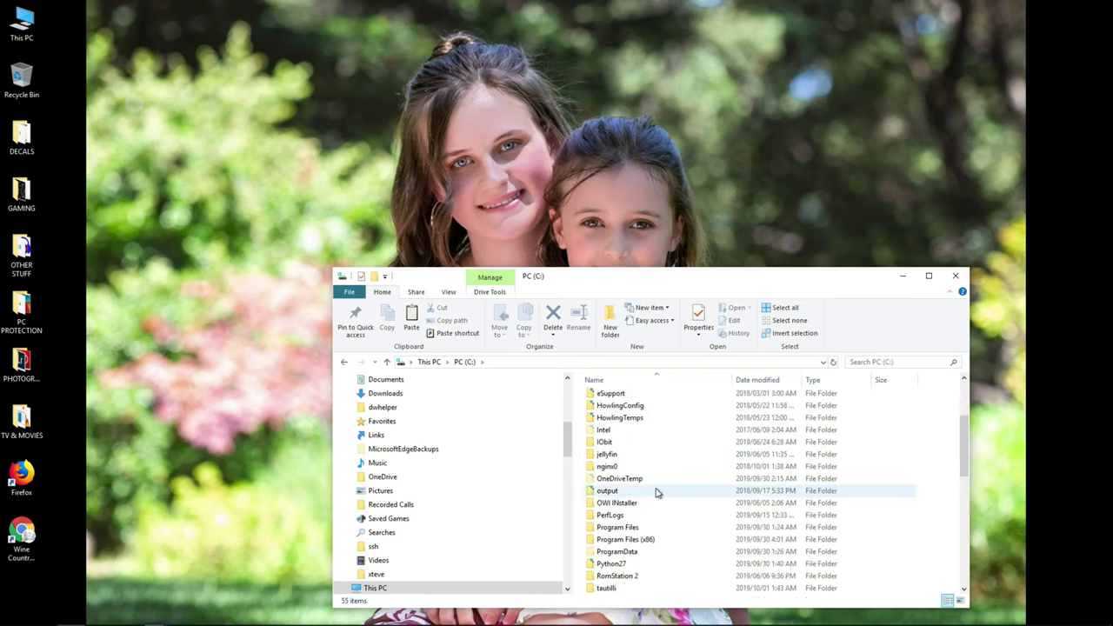
pyautogui.click(628, 467)
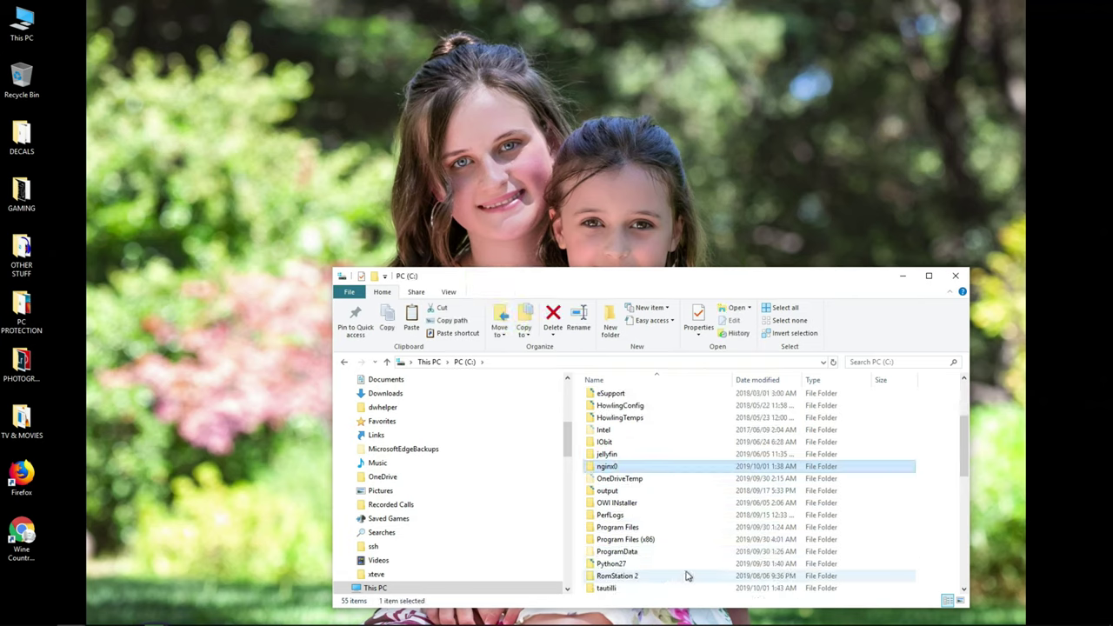
pyautogui.click(953, 276)
pyautogui.click(185, 613)
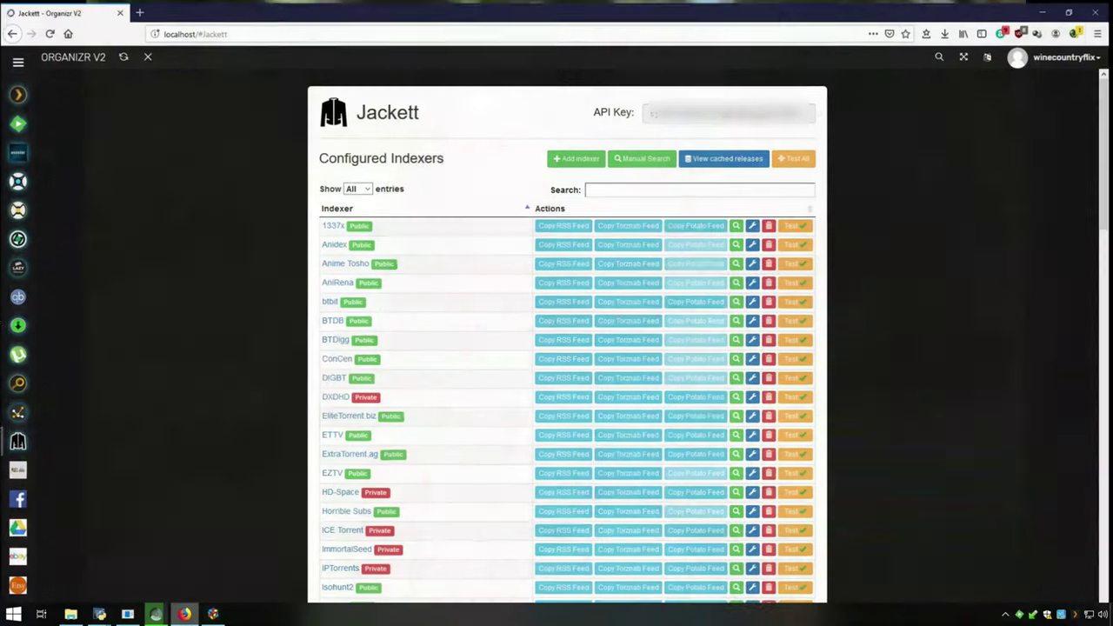
# - Strip /#Sonarr to load plain localhost, which fails to connect, then minimize Firefox
pyautogui.click(48, 31)
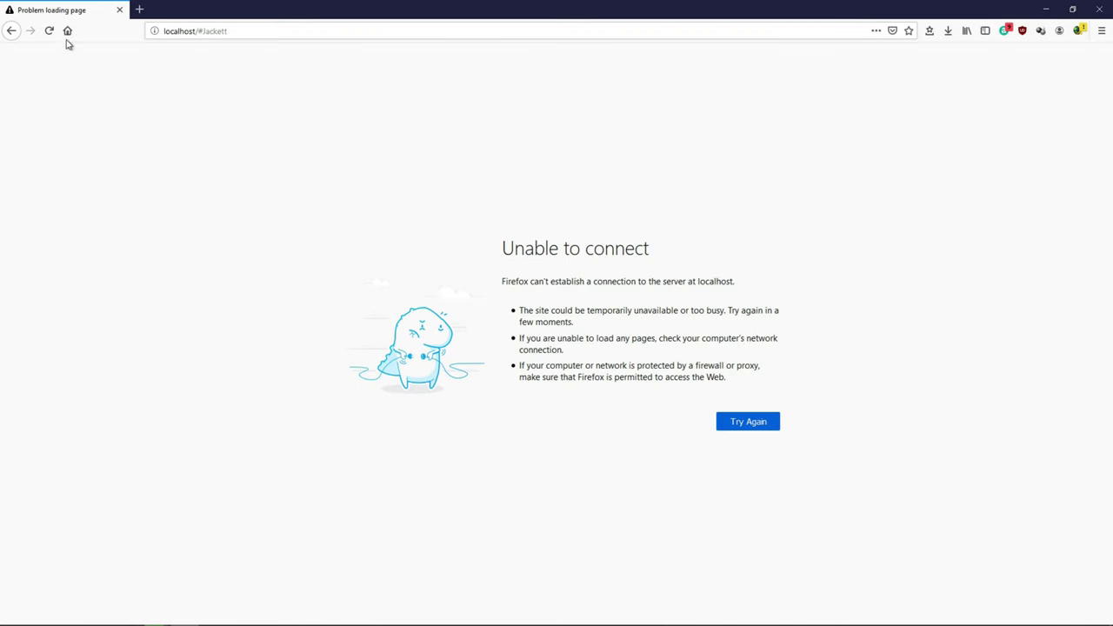
pyautogui.click(67, 31)
pyautogui.click(199, 31)
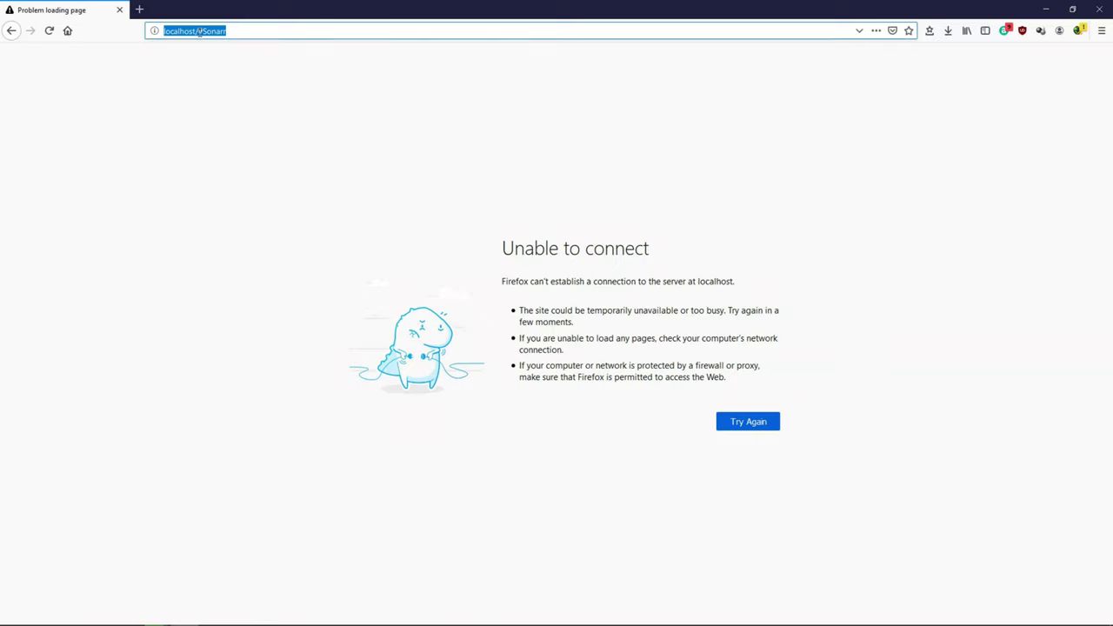
pyautogui.moveTo(197, 30); pyautogui.dragTo(414, 47)
pyautogui.press('BackSpace')
pyautogui.press('Return')
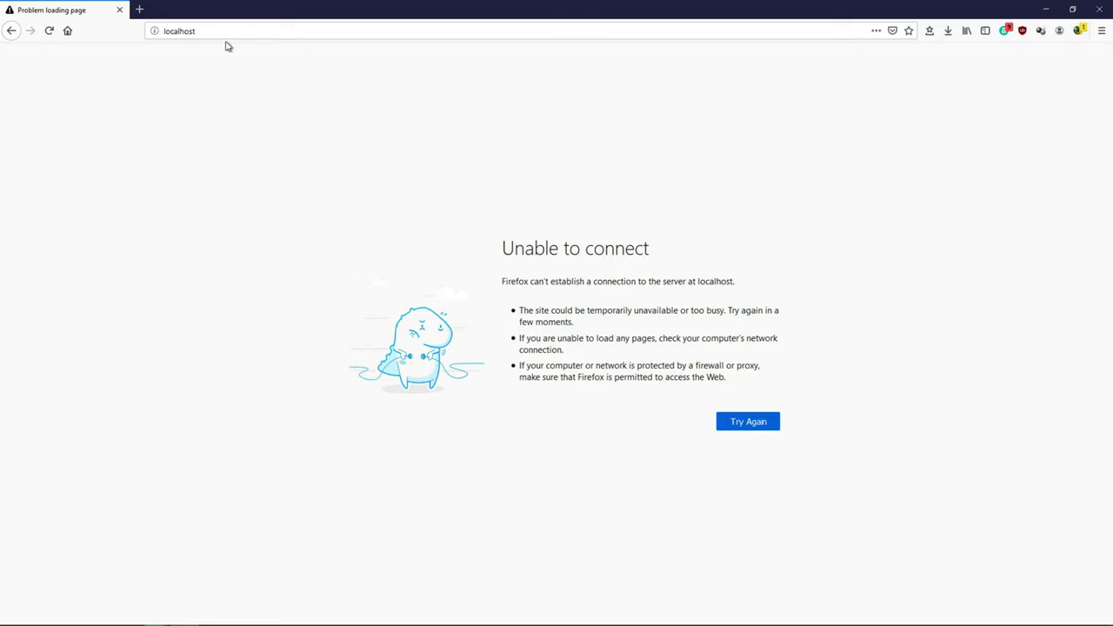
pyautogui.click(1043, 9)
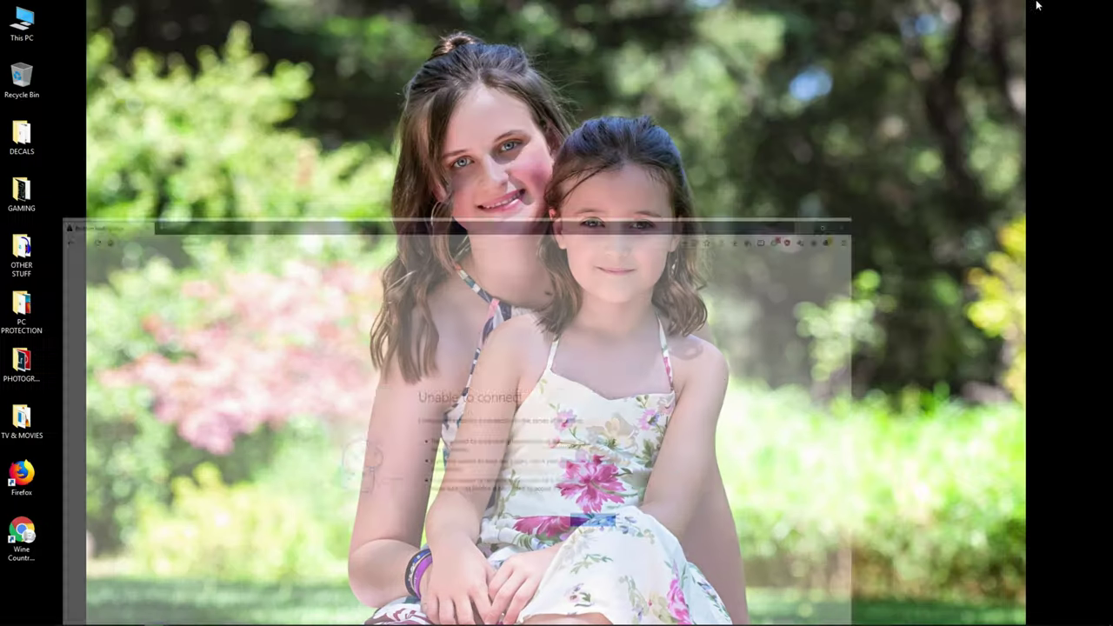
# - Restore Firefox and load google.com in place of localhost
pyautogui.click(156, 614)
pyautogui.click(296, 33)
pyautogui.write('google.com')
pyautogui.press('Return')
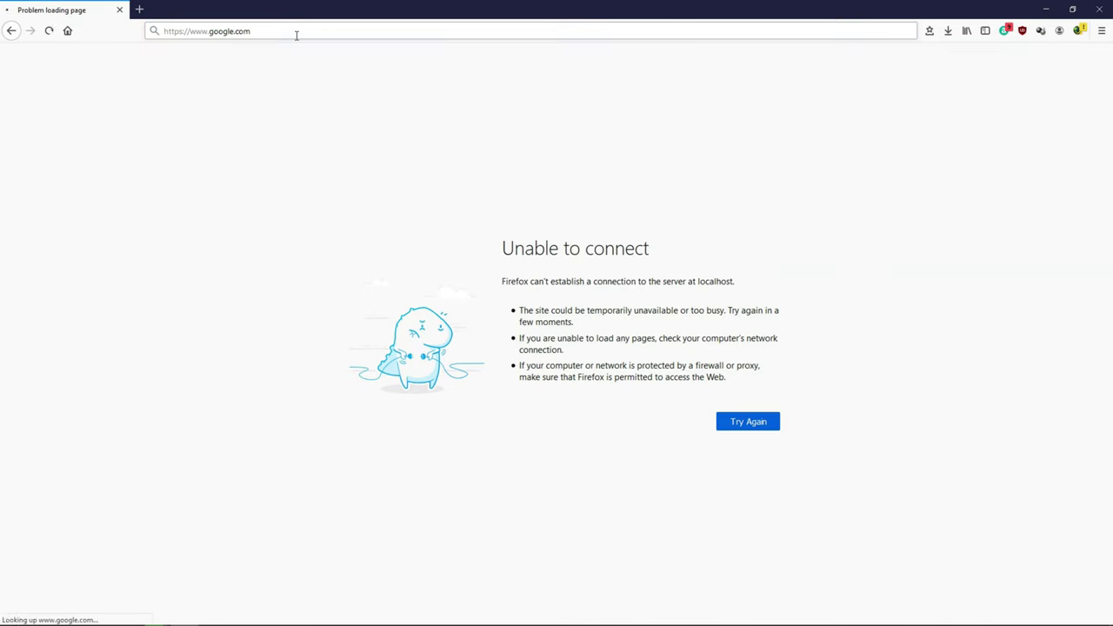
# - Search Google for 'organizr windows' and open the elmerfdz/OrganizrInstaller GitHub result
pyautogui.write('oran')
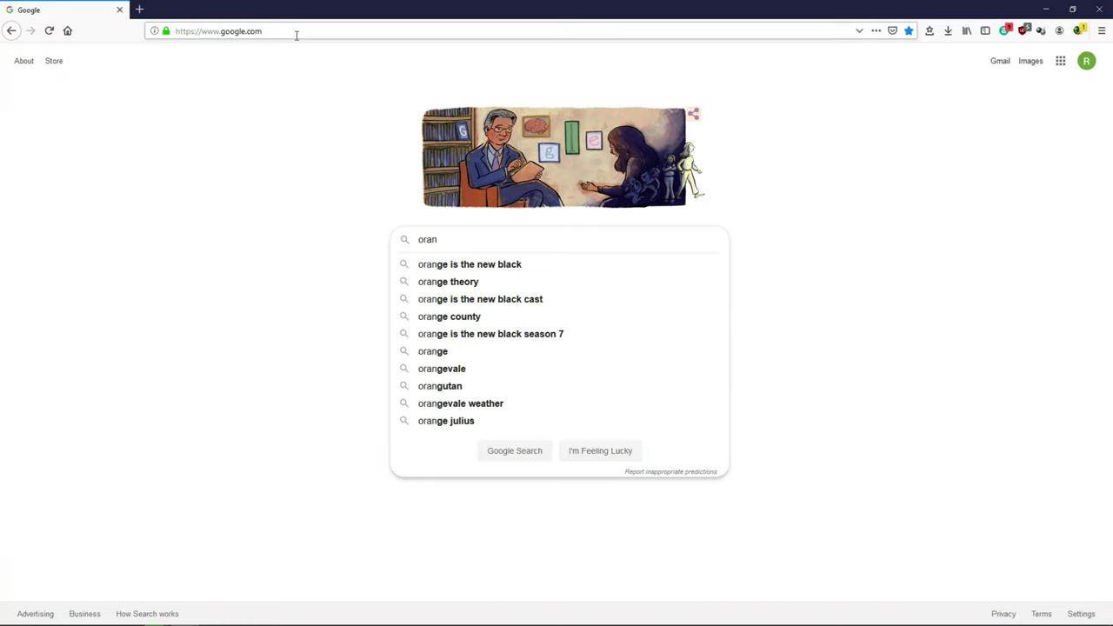
pyautogui.press('BackSpace')
pyautogui.press('BackSpace')
pyautogui.write('ganizr')
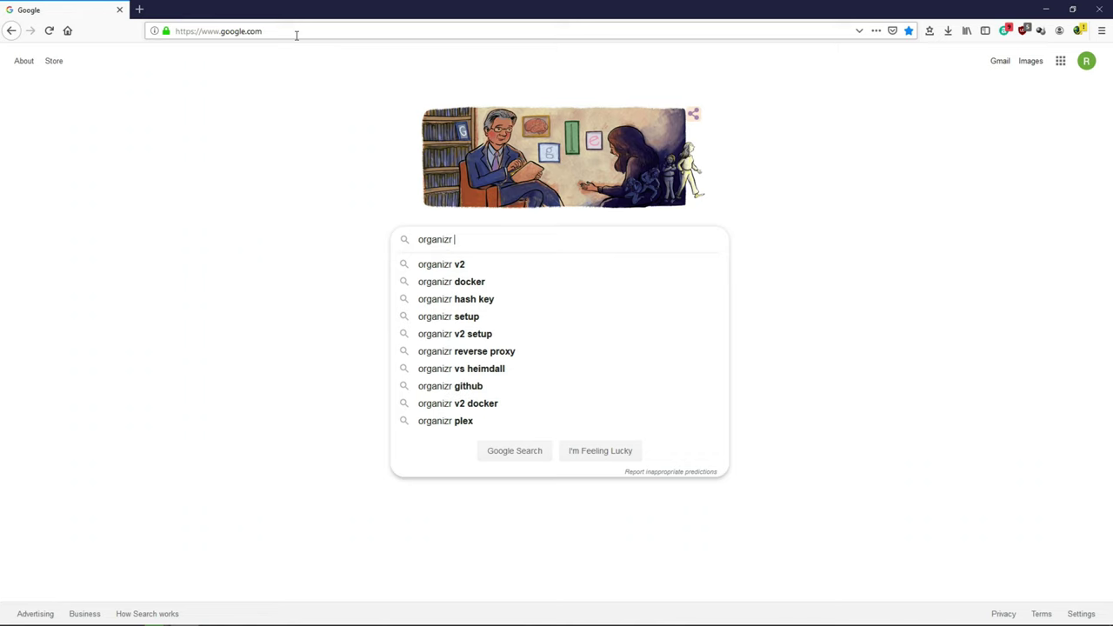
pyautogui.write(' windows')
pyautogui.press('Return')
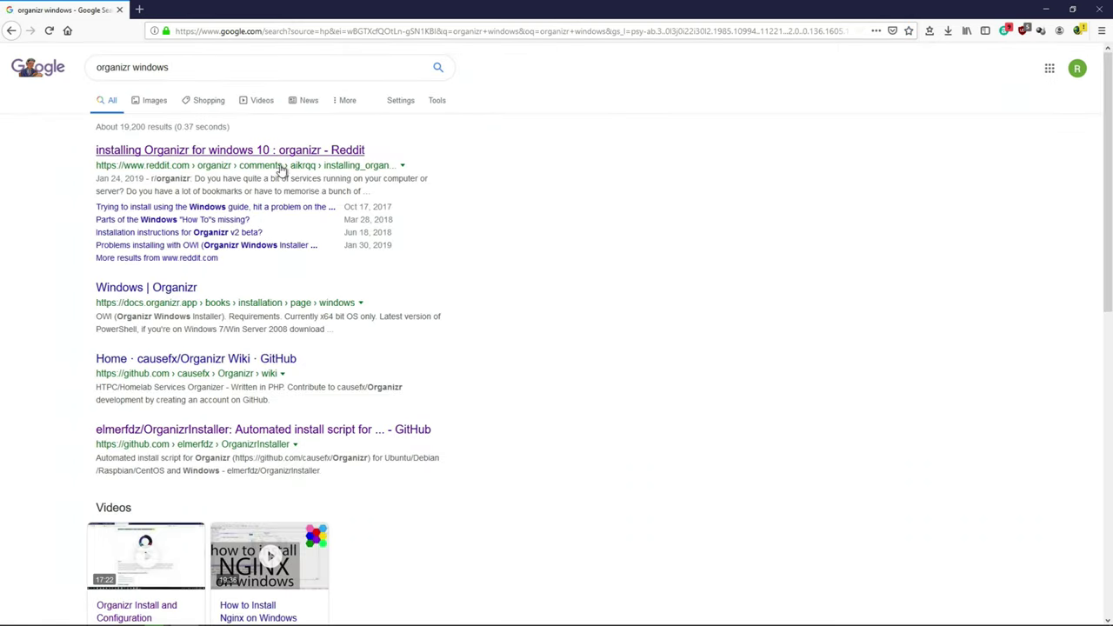
pyautogui.click(185, 430)
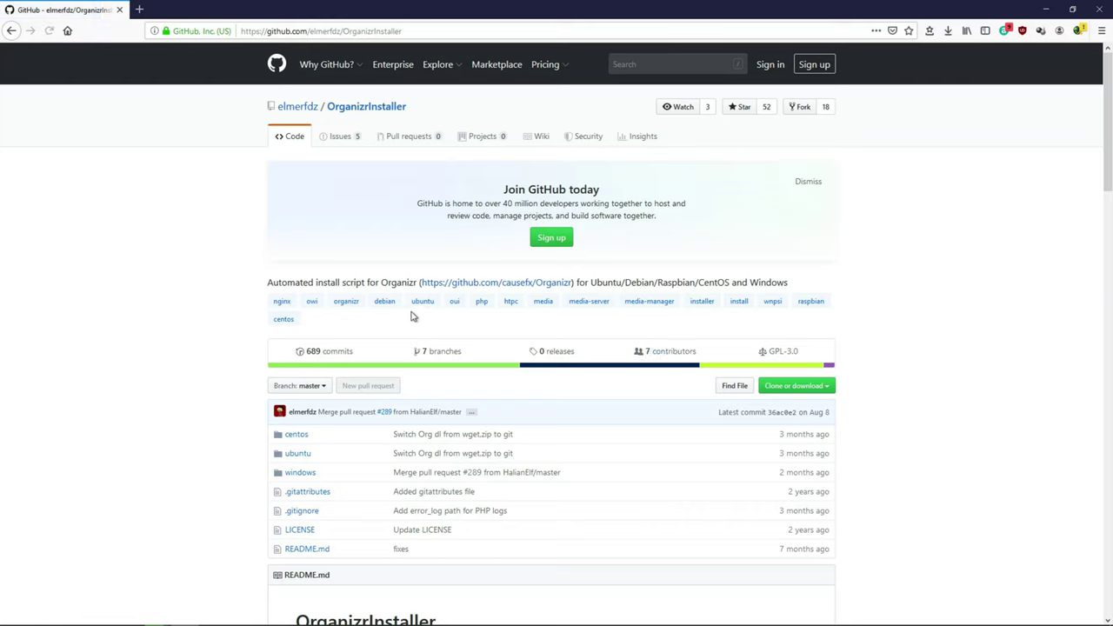
# - Download the OrganizrInstaller repository as a ZIP file
pyautogui.scroll(-1, 182, 298)
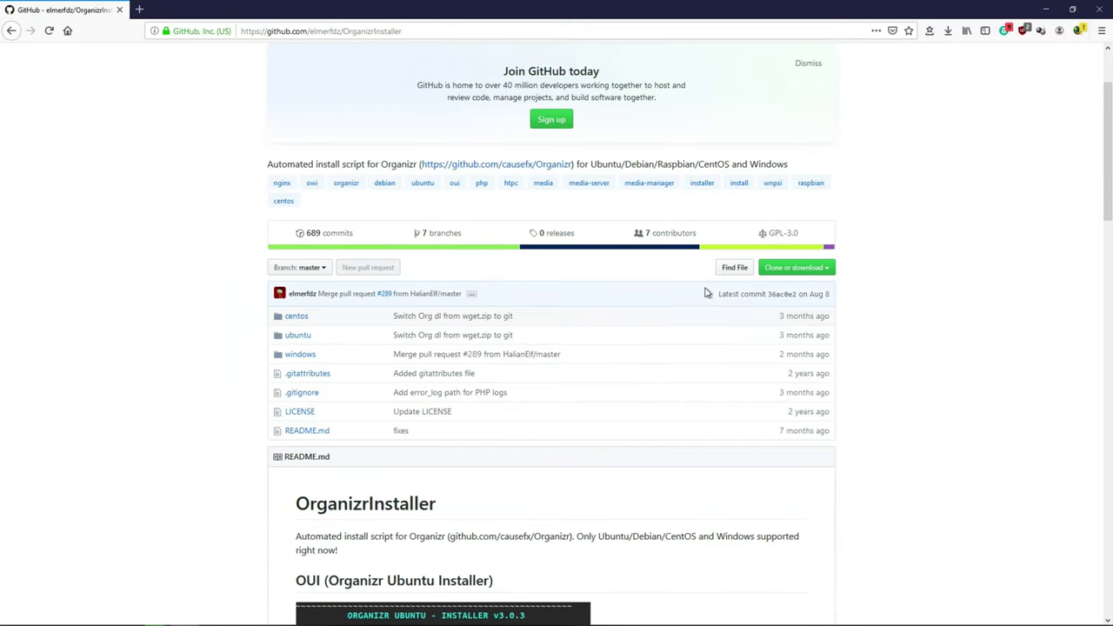
pyautogui.click(789, 269)
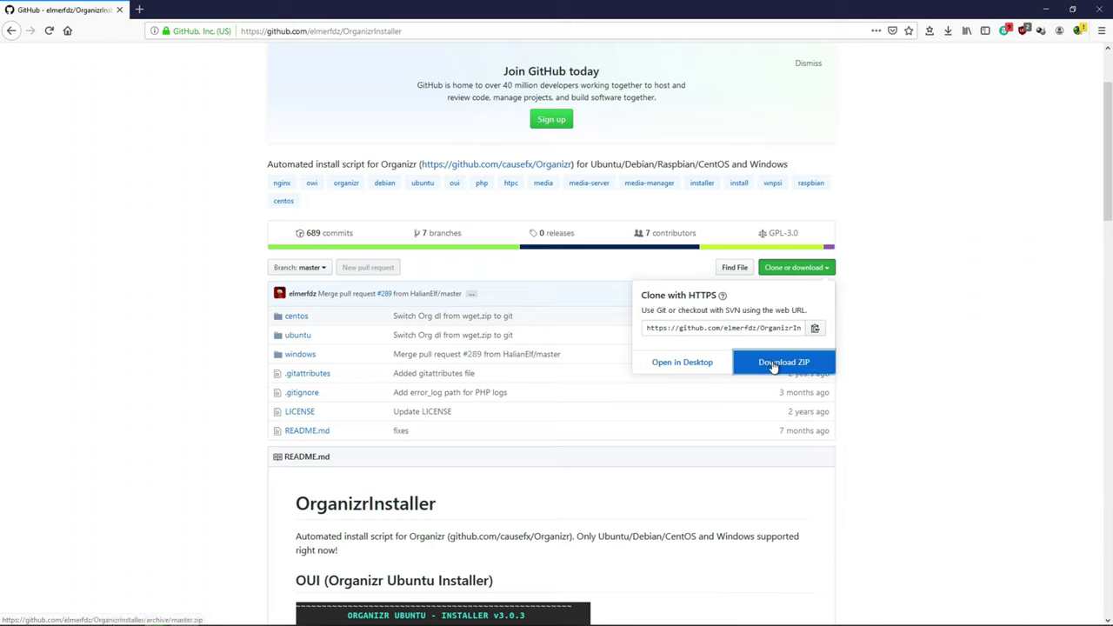
pyautogui.click(771, 362)
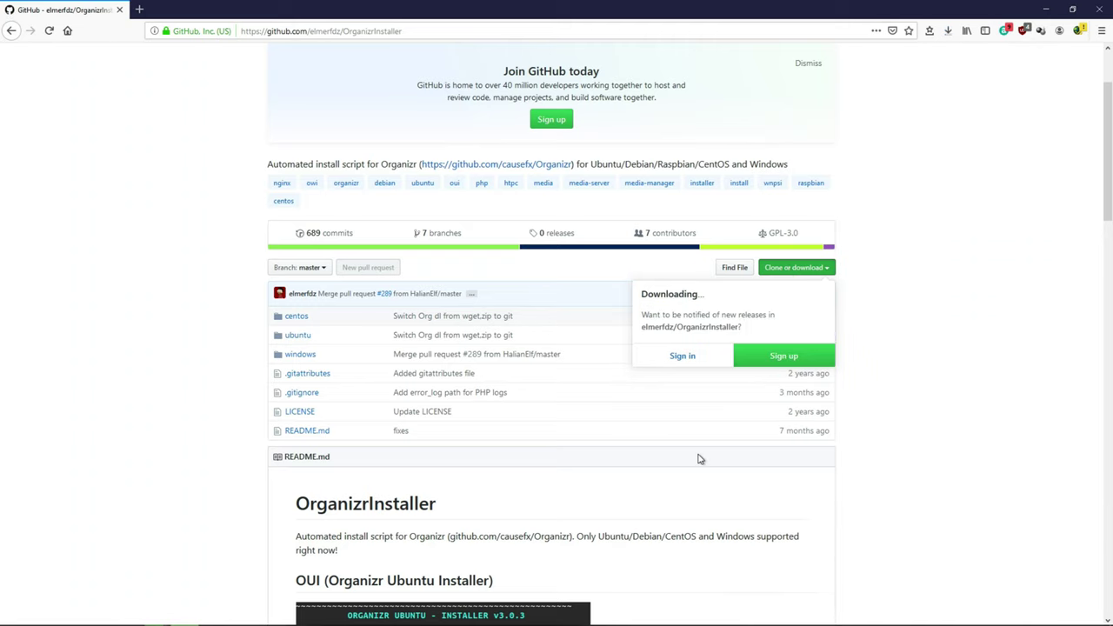
# - Read the OWI installer instructions and show OrganizrInstaller-master.zip in its Downloads folder
pyautogui.scroll(-5, 427, 467)
pyautogui.scroll(-5, 352, 493)
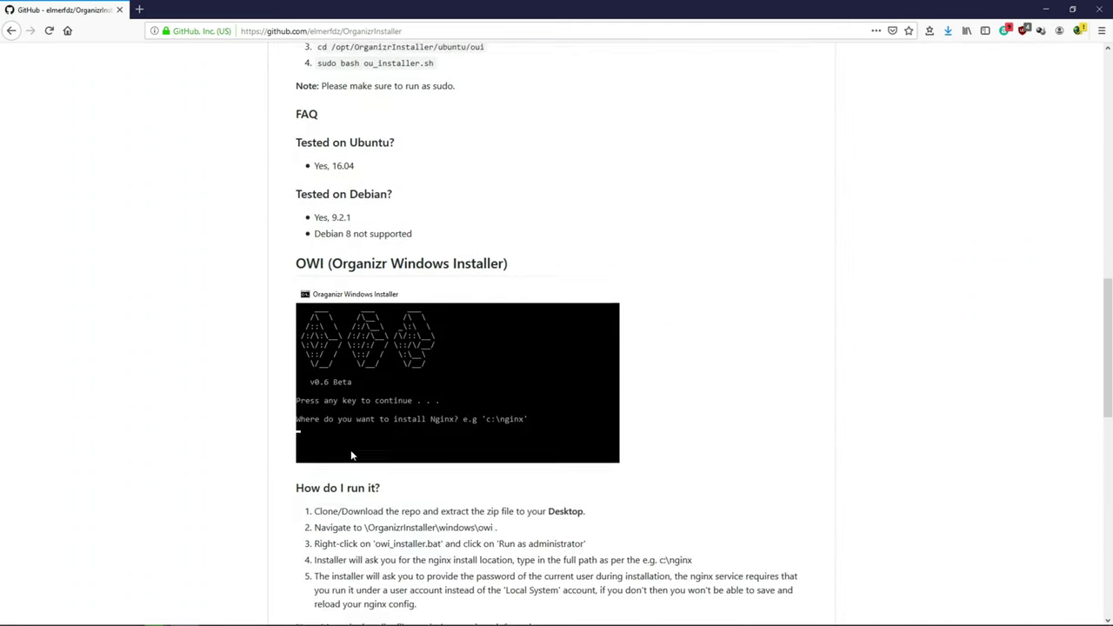
pyautogui.scroll(-2, 352, 452)
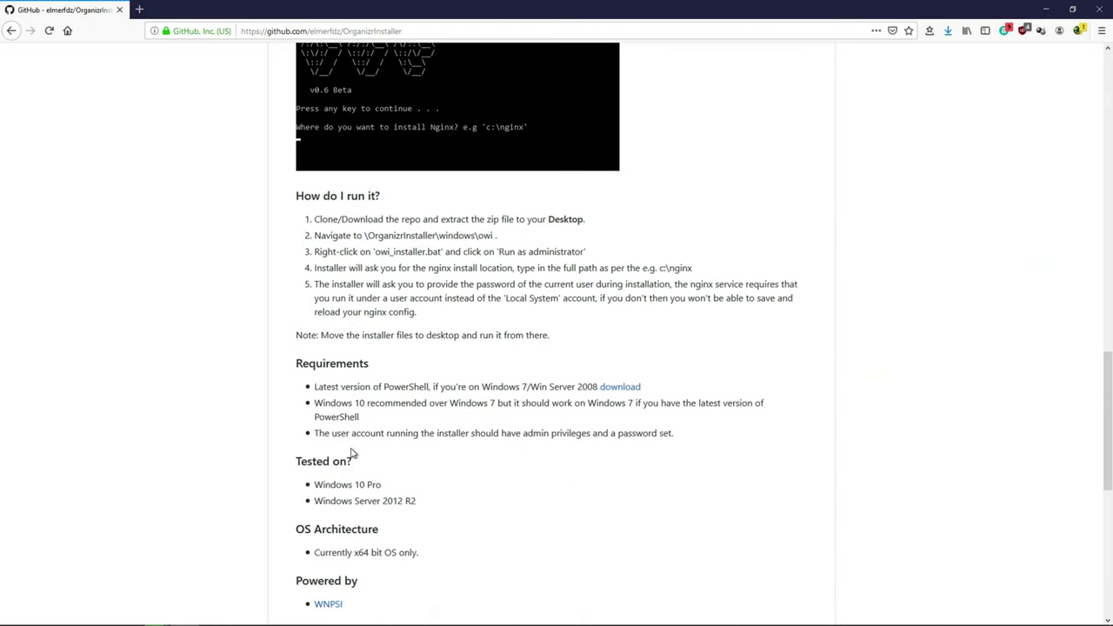
pyautogui.scroll(3, 352, 452)
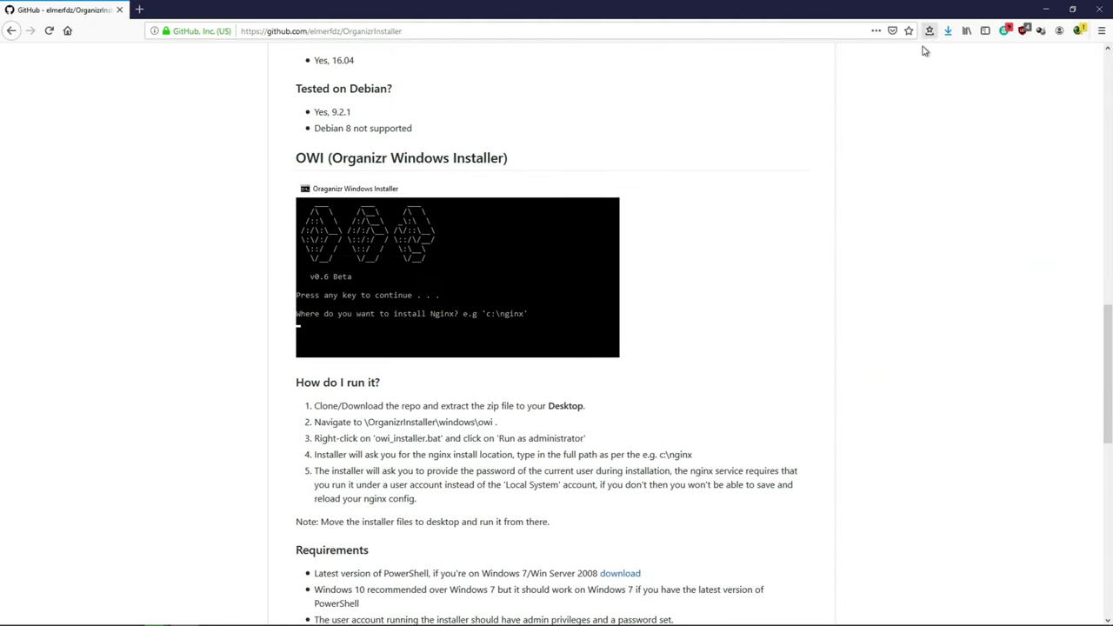
pyautogui.click(947, 30)
pyautogui.click(941, 61)
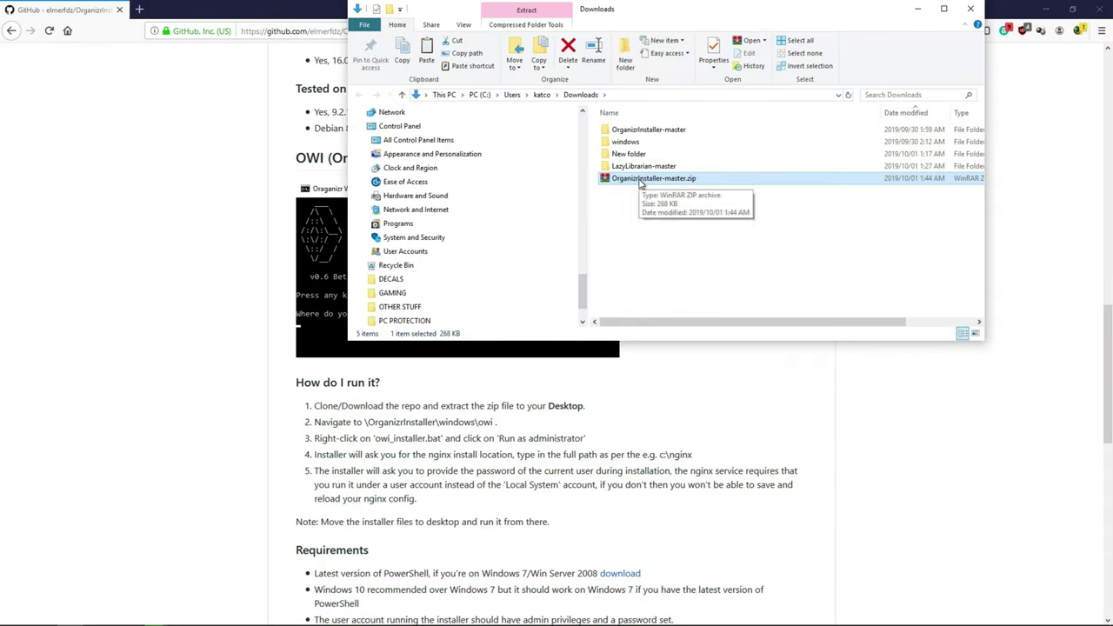
# - Extract OrganizrInstaller-master.zip into an OrganizrInstaller-master folder with 7-Zip
pyautogui.rightClick(640, 182)
pyautogui.moveTo(737, 258)
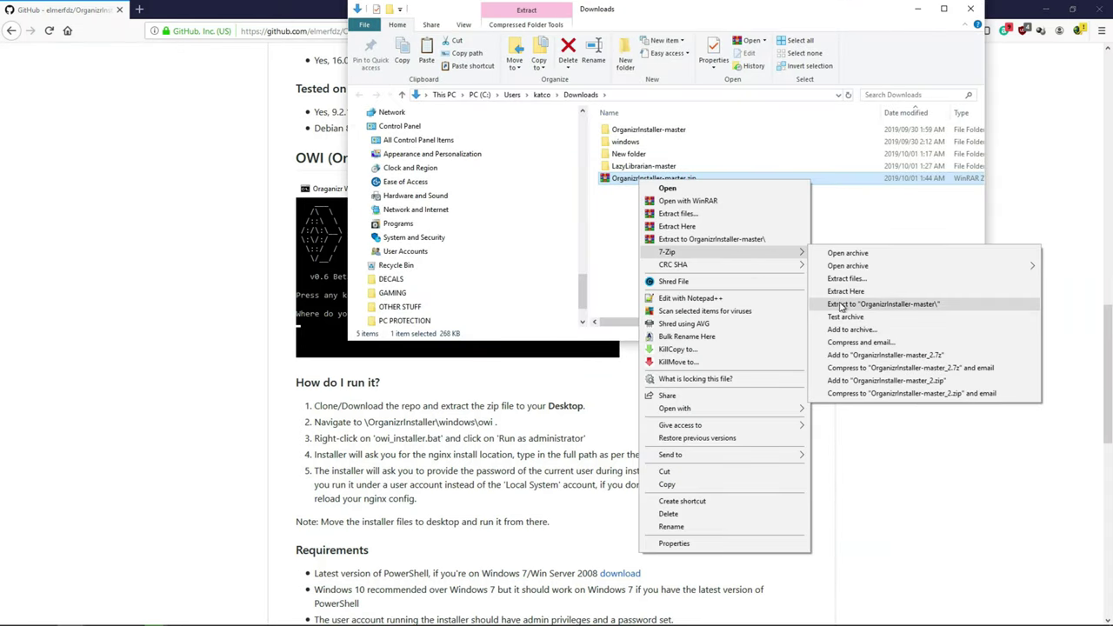
pyautogui.click(617, 200)
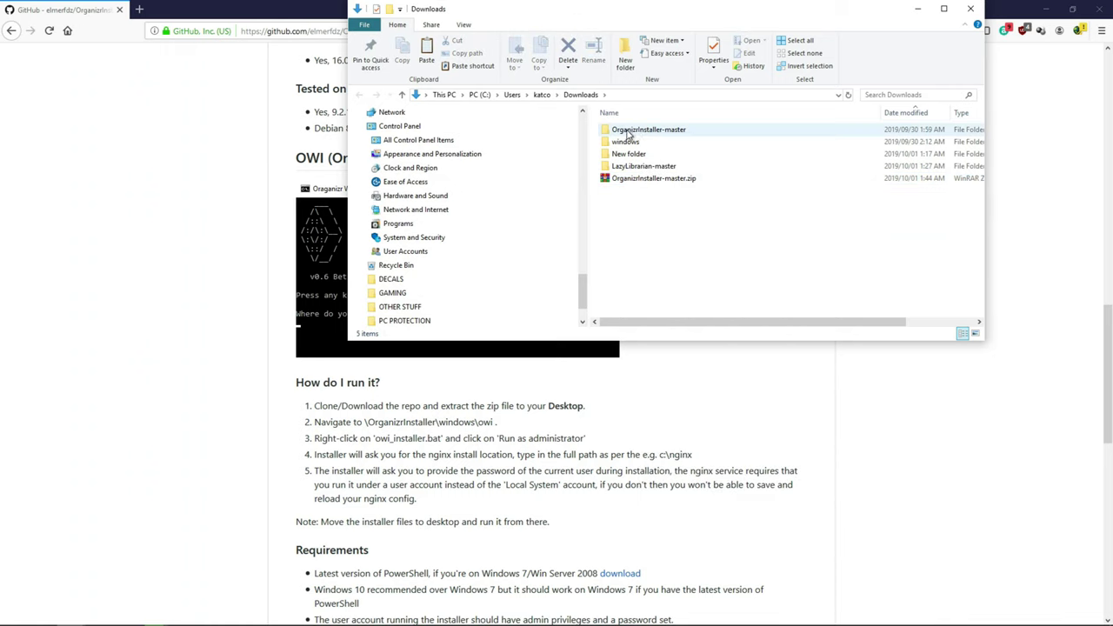
# - Delete the zip archive and open the extracted OrganizrInstaller-master folder
pyautogui.rightClick(626, 182)
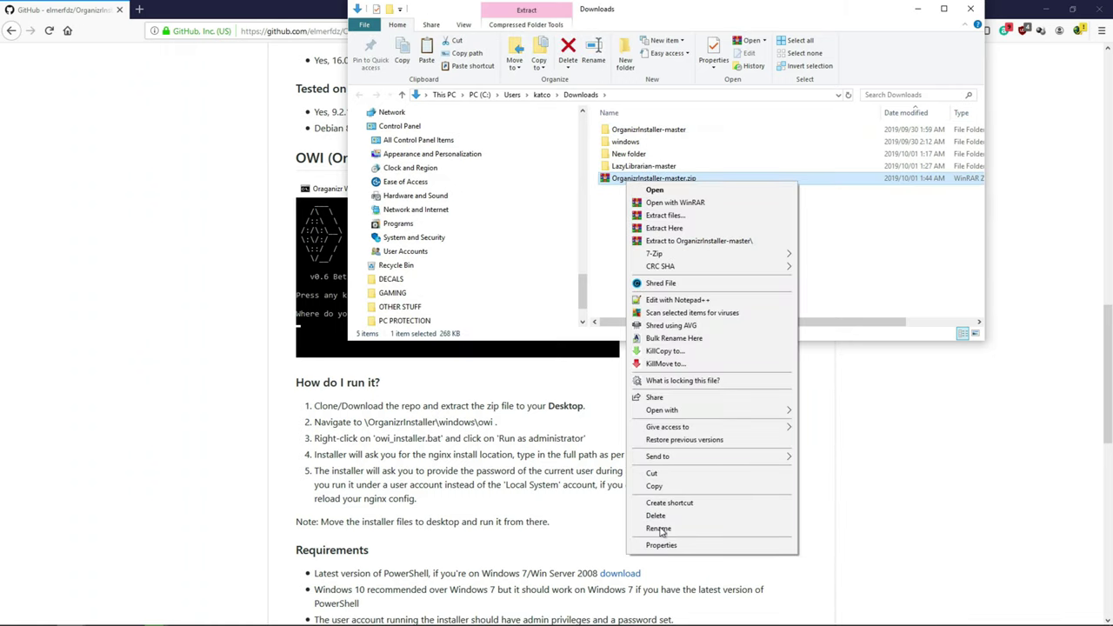
pyautogui.click(669, 516)
pyautogui.click(609, 365)
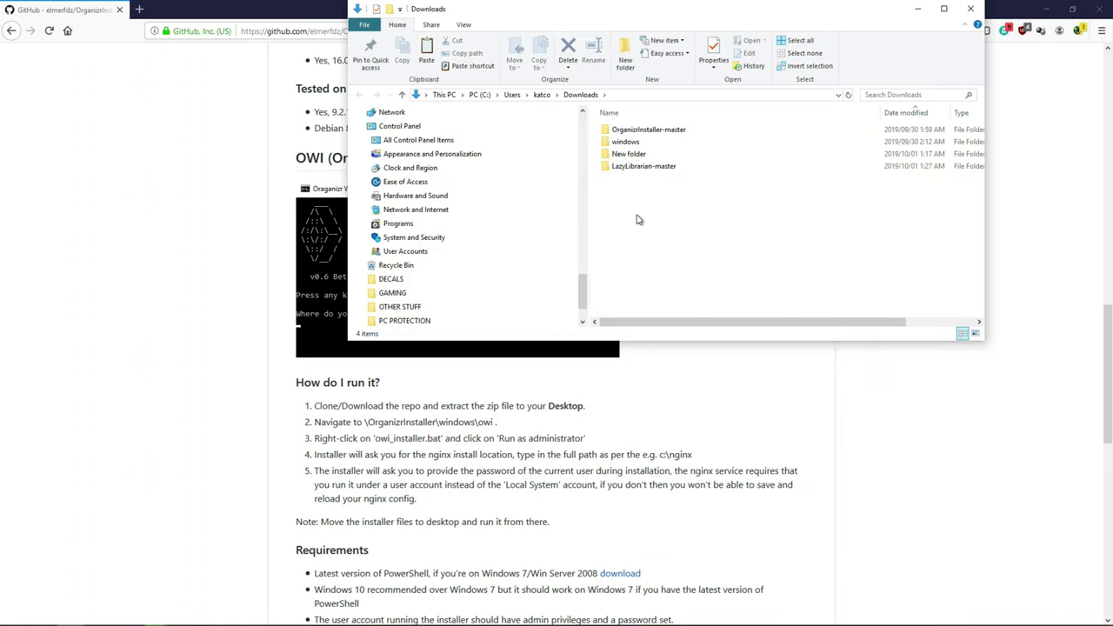
pyautogui.doubleClick(648, 129)
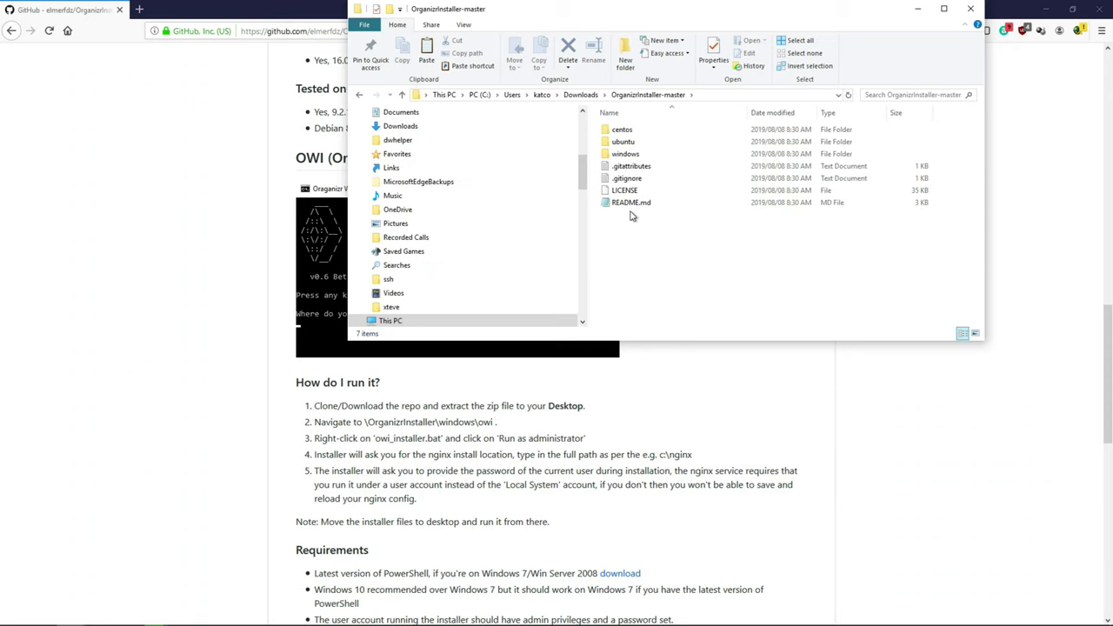
# - Open windows\owi and run owi_installer.bat as administrator
pyautogui.doubleClick(628, 154)
pyautogui.doubleClick(618, 142)
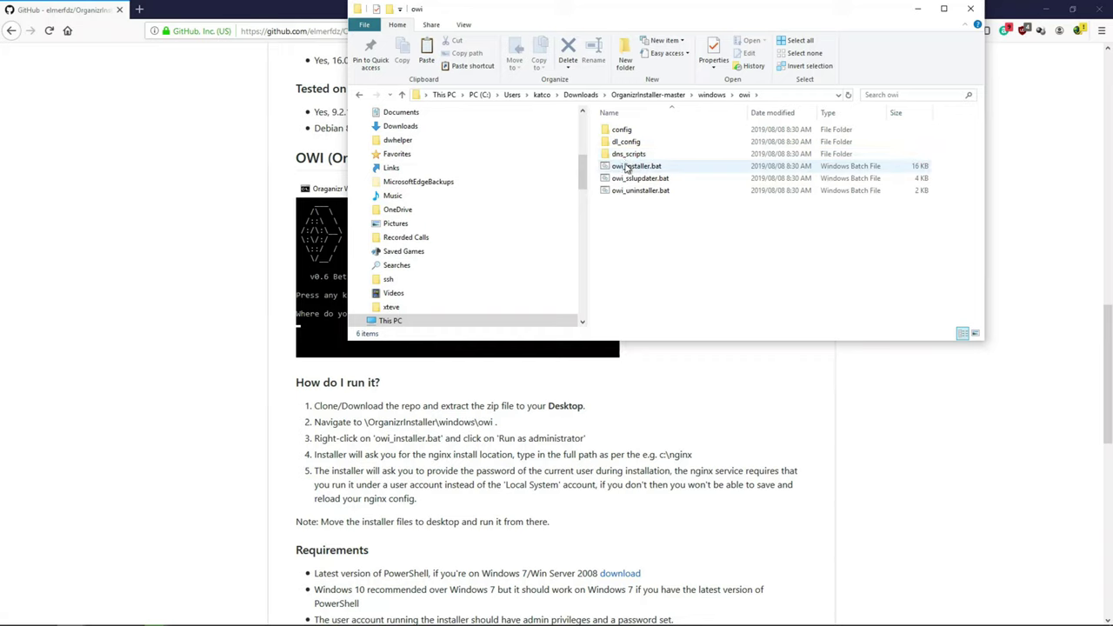
pyautogui.rightClick(627, 166)
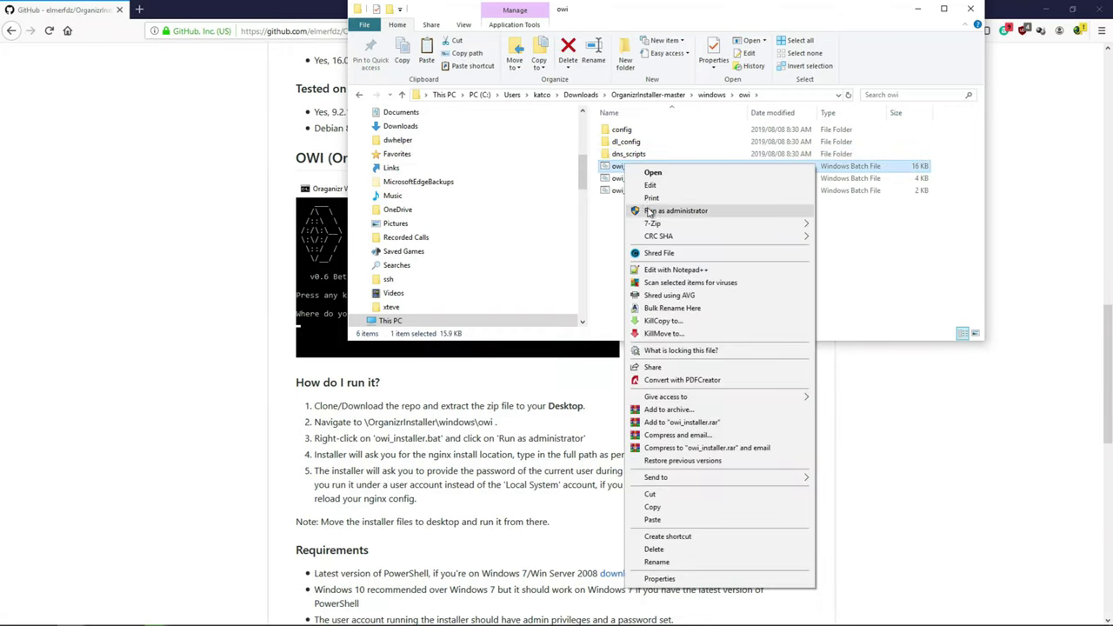
pyautogui.click(646, 209)
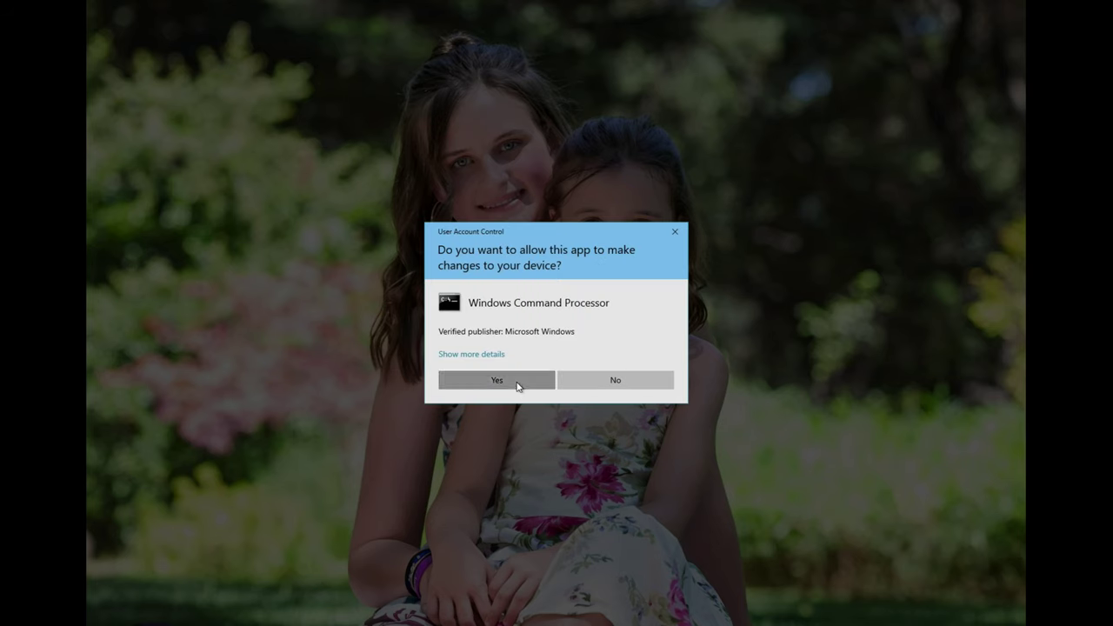
# - Approve the admin prompt, maximize the installer console, and continue past the port check
pyautogui.click(514, 385)
pyautogui.click(925, 12)
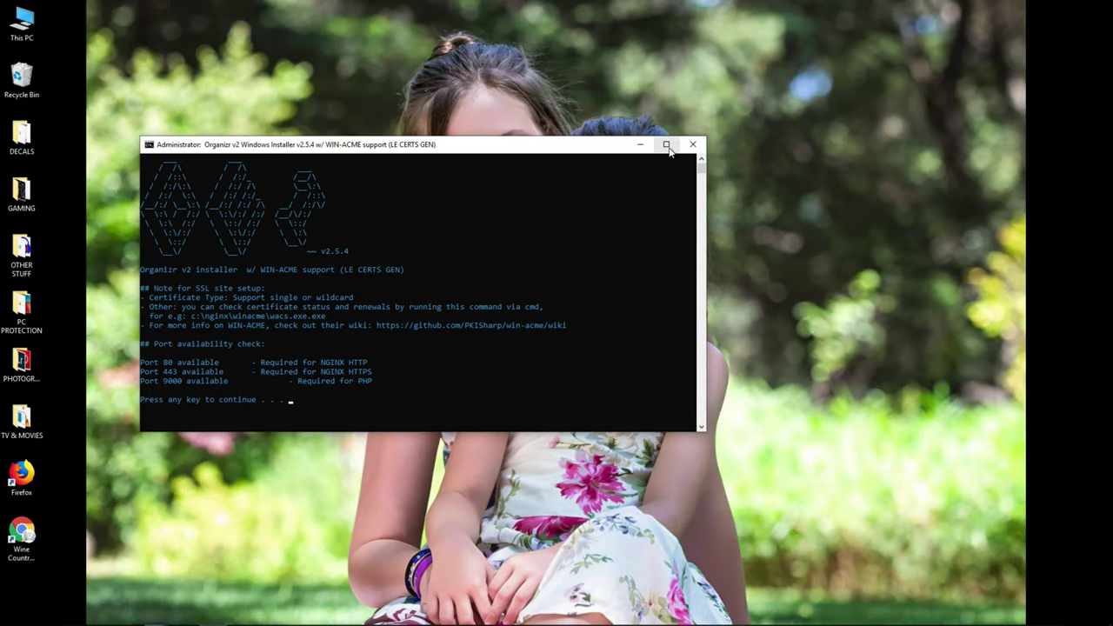
pyautogui.click(666, 144)
pyautogui.press('Return')
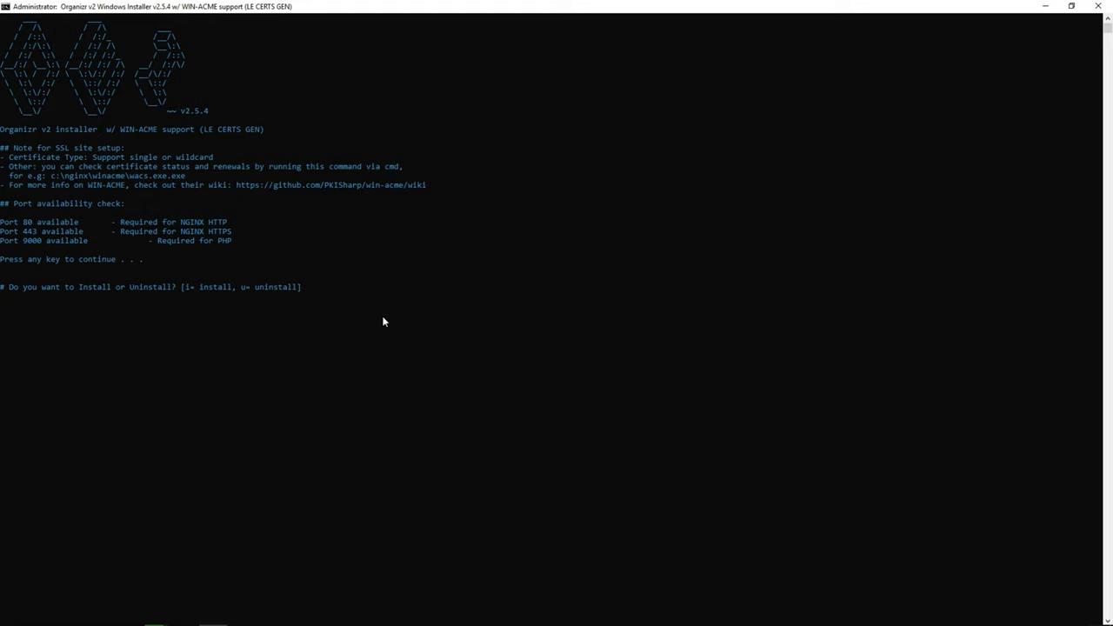
# - Choose install, accept the default c:\nginx location, and enable an SSL site
pyautogui.write('i')
pyautogui.press('Return')
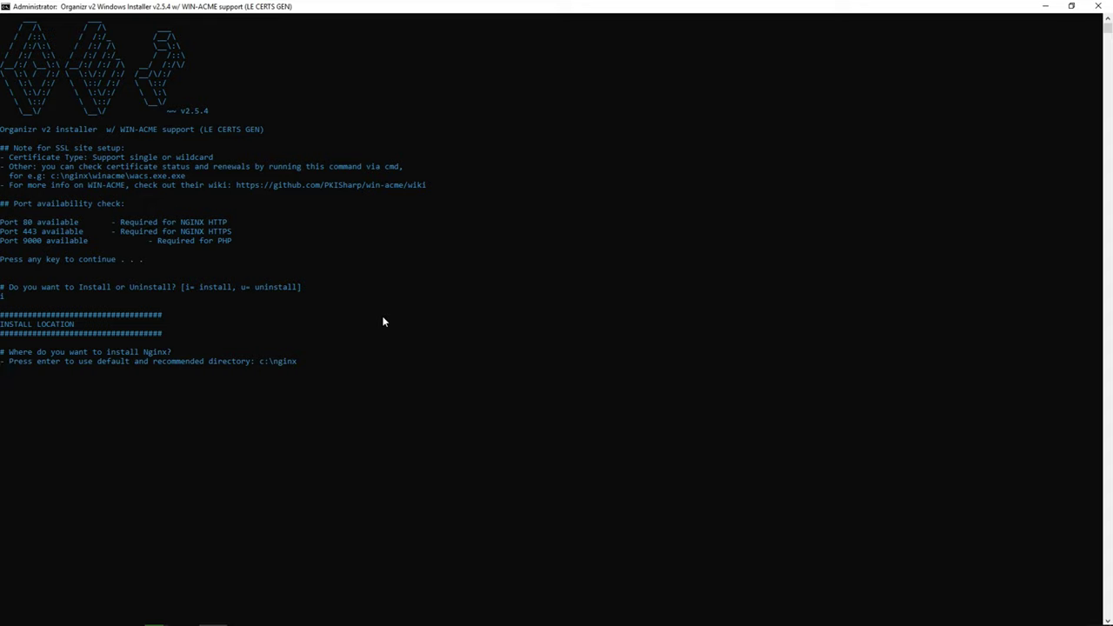
pyautogui.press('Return')
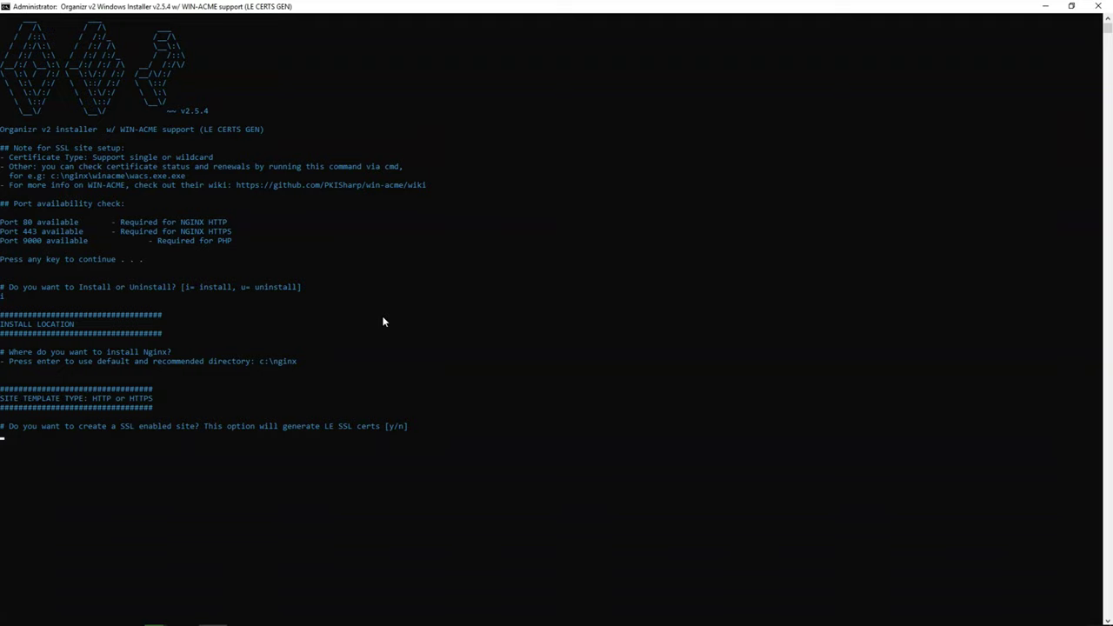
pyautogui.write('y')
pyautogui.press('Return')
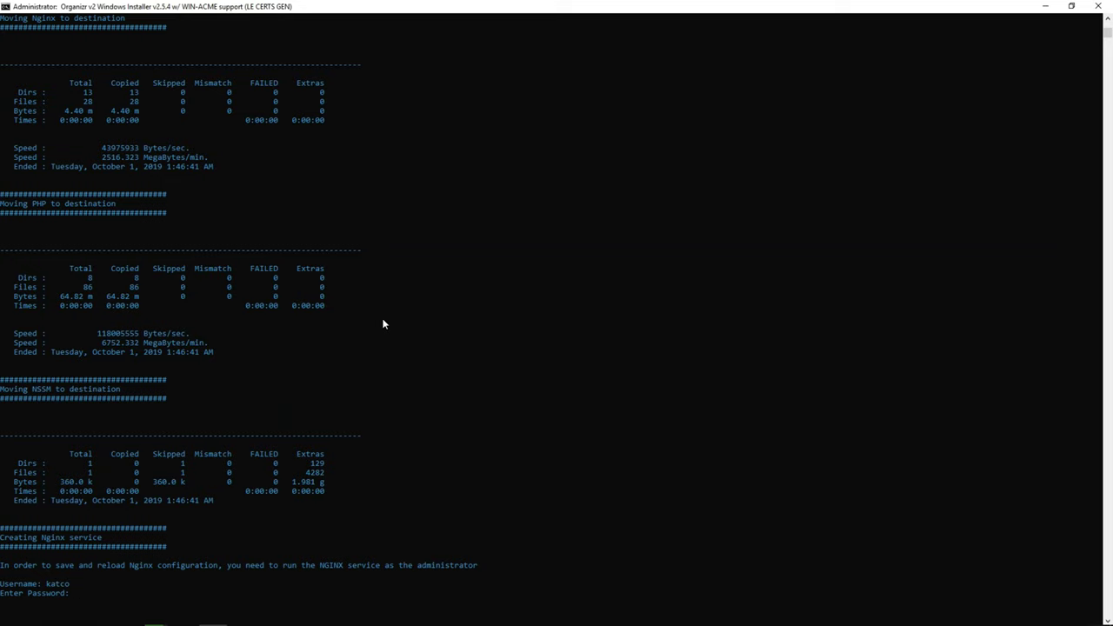
# - Enter the account password for the Nginx service in the installer
pyautogui.scroll(1, 382, 324)
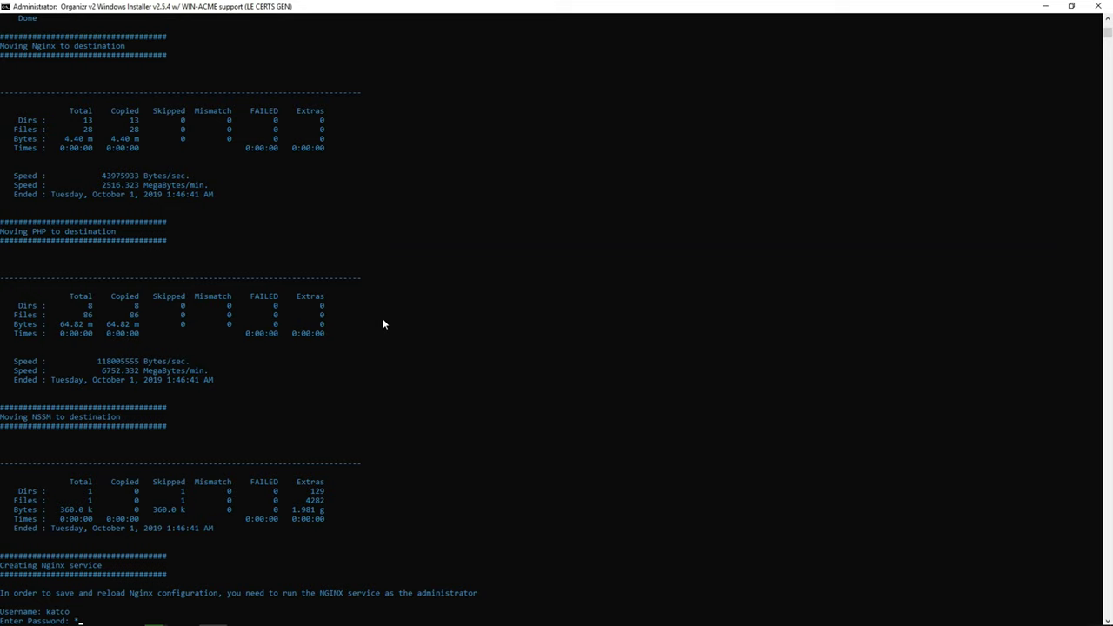
pyautogui.write('********')
pyautogui.press('Return')
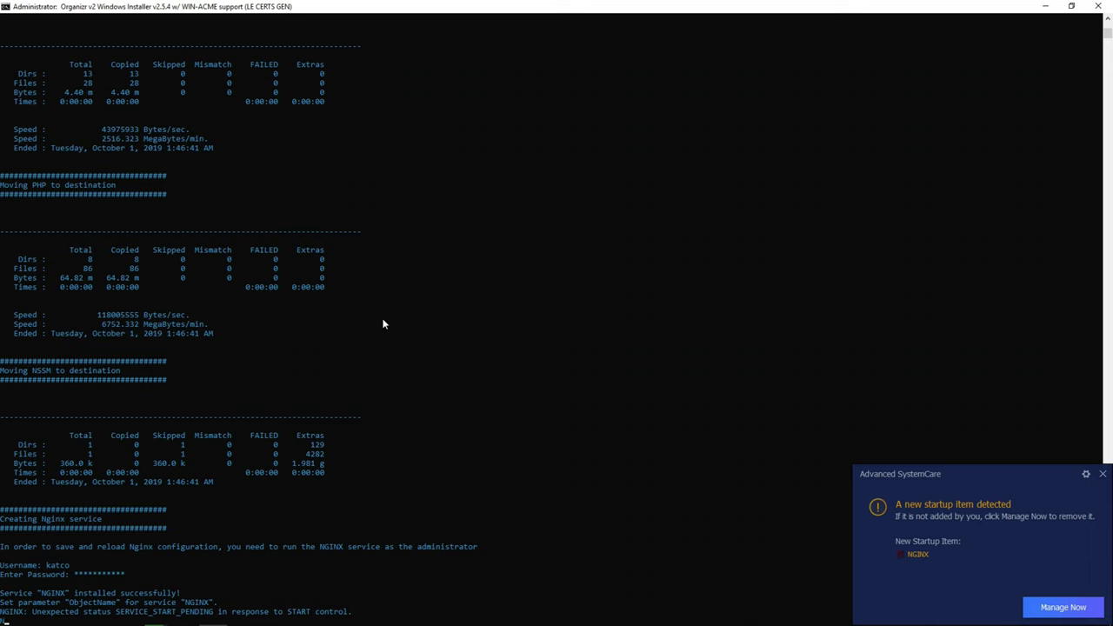
# - Dismiss both Advanced SystemCare startup pop-ups and continue past the finished installer to open Organizr
pyautogui.click(1103, 475)
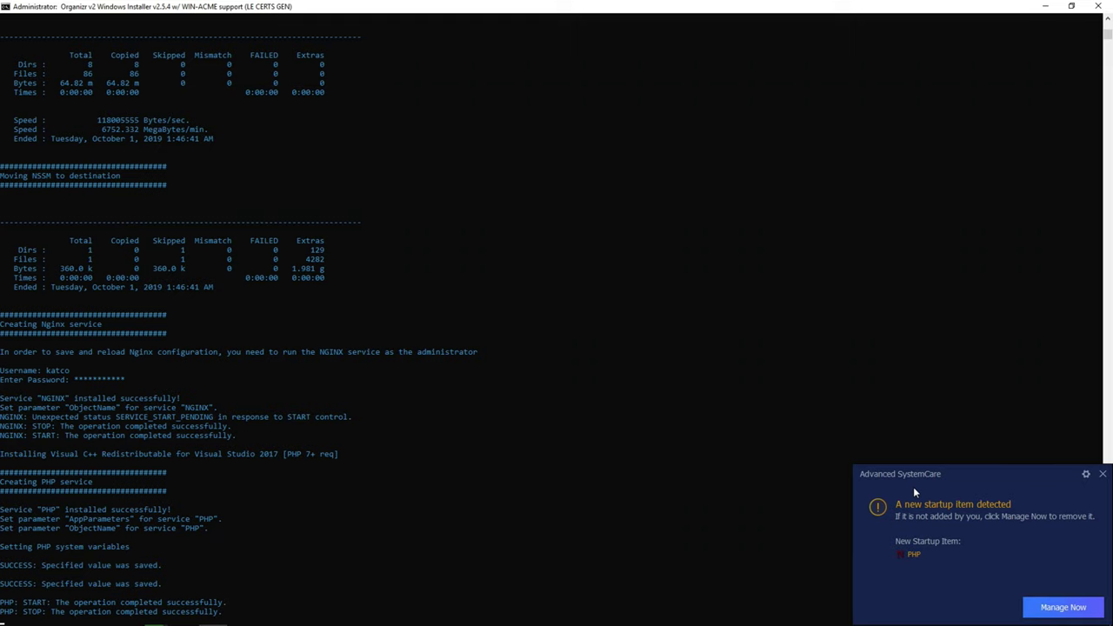
pyautogui.click(1102, 474)
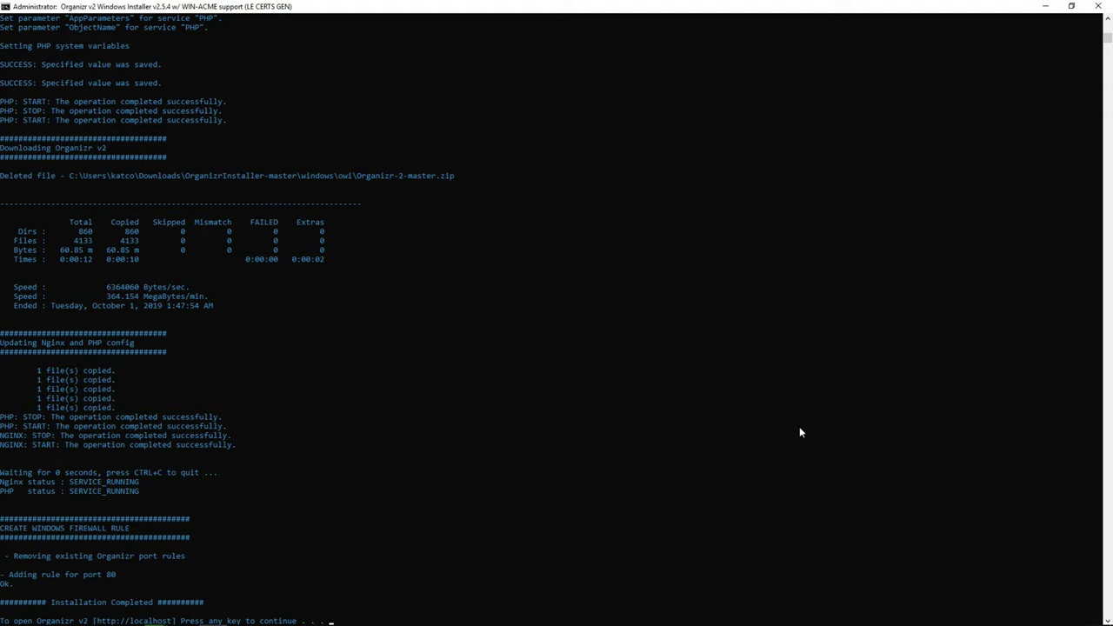
pyautogui.press('Return')
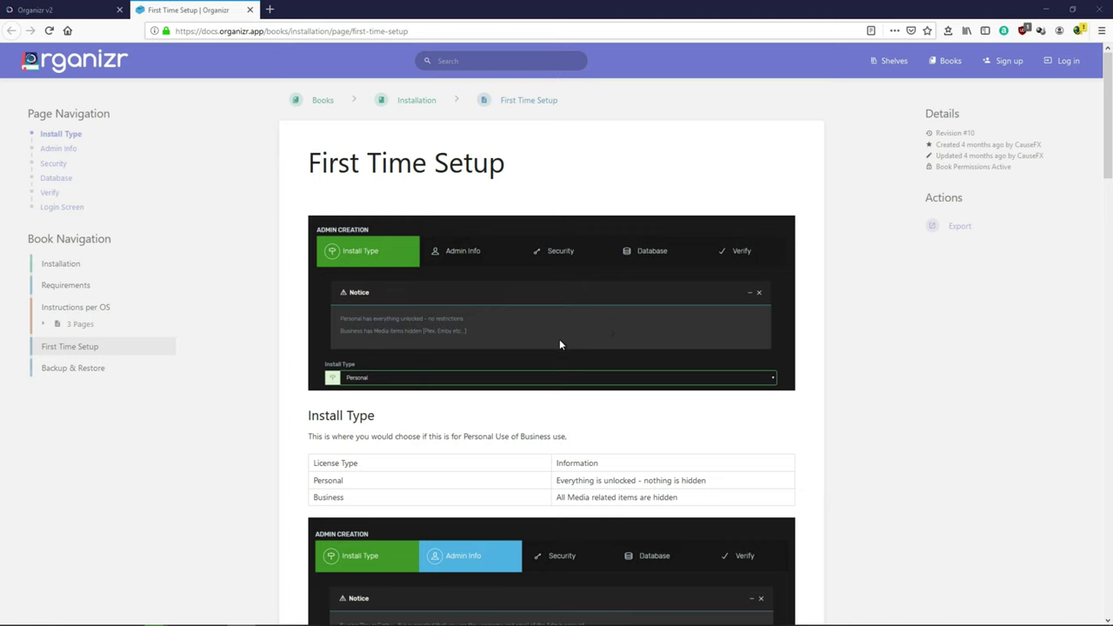
# - Scroll through the First Time Setup docs, then close that tab
pyautogui.scroll(-7, 454, 301)
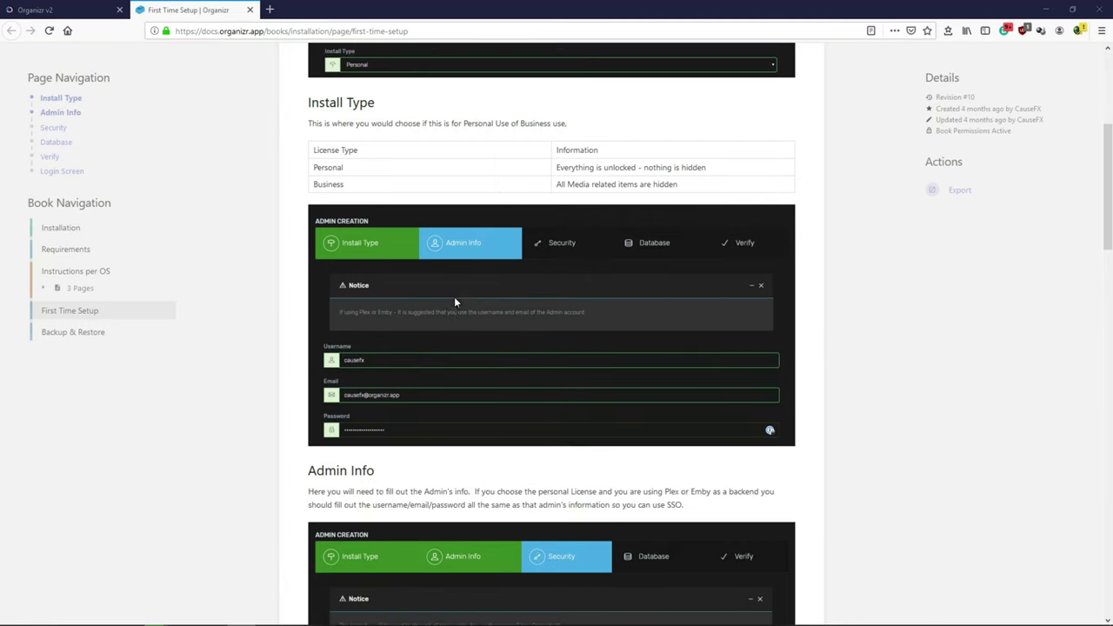
pyautogui.scroll(-13, 454, 301)
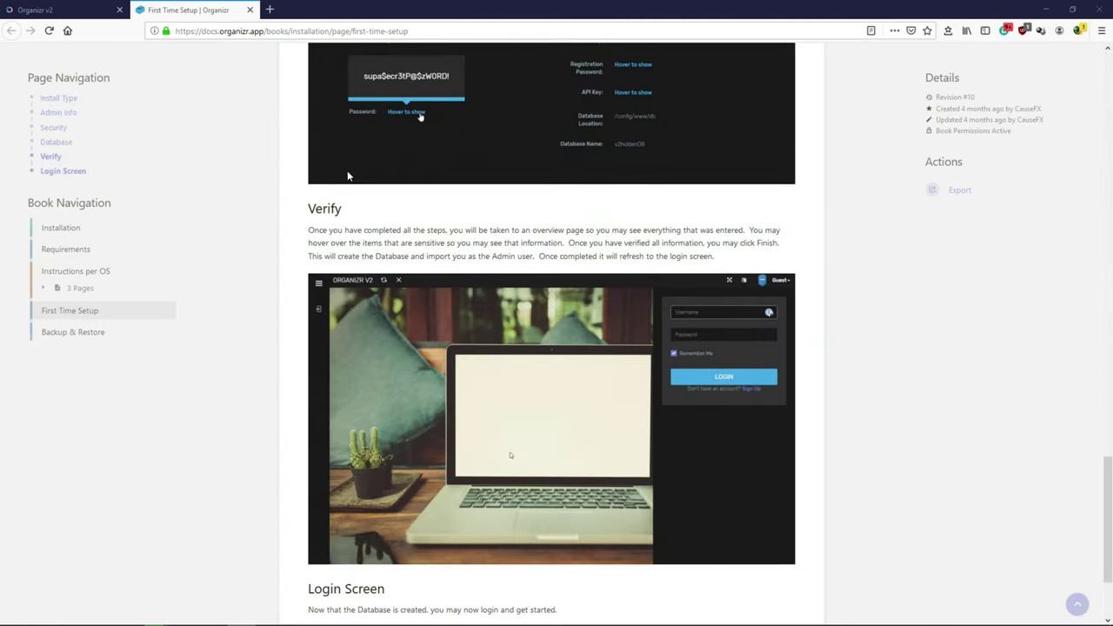
pyautogui.click(247, 9)
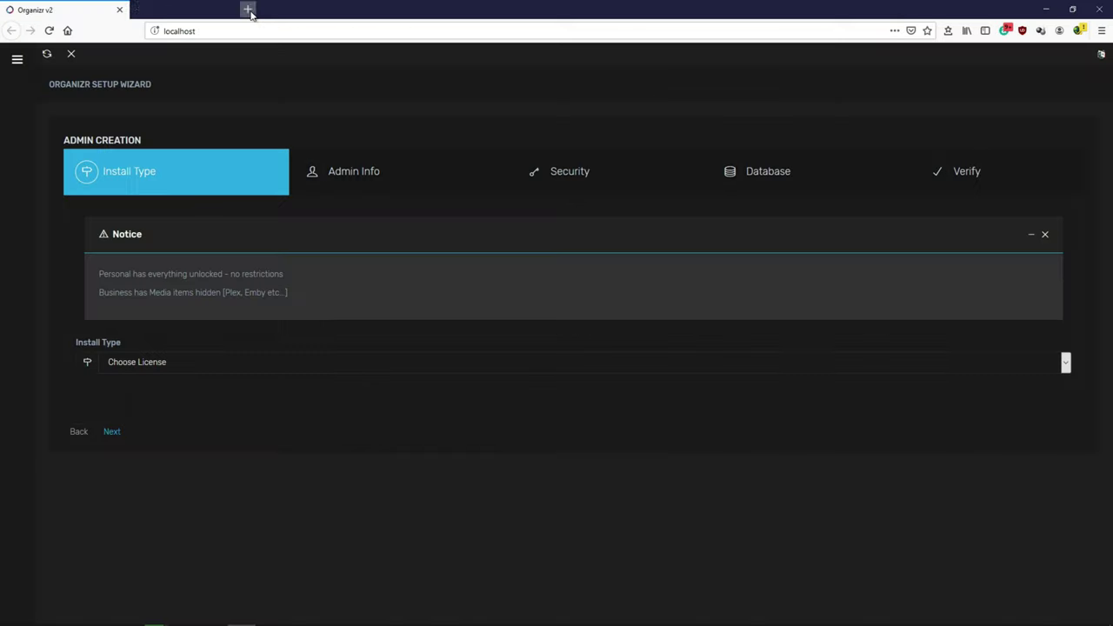
# - Pick Personal from the Install Type dropdown and go on to Admin Info
pyautogui.click(212, 31)
pyautogui.click(212, 32)
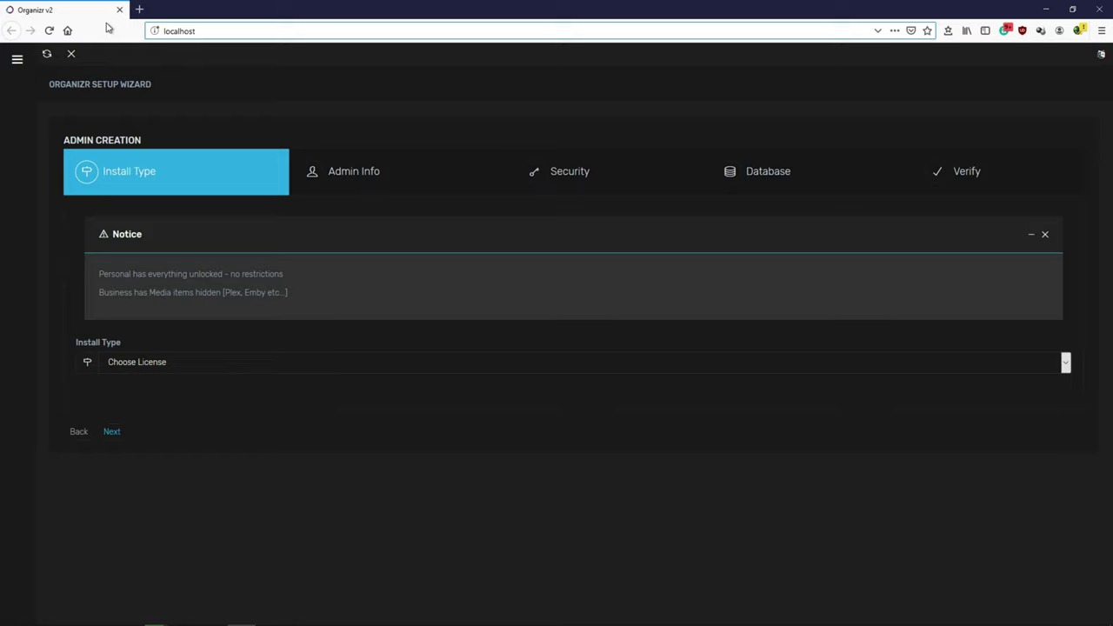
pyautogui.click(209, 362)
pyautogui.click(174, 354)
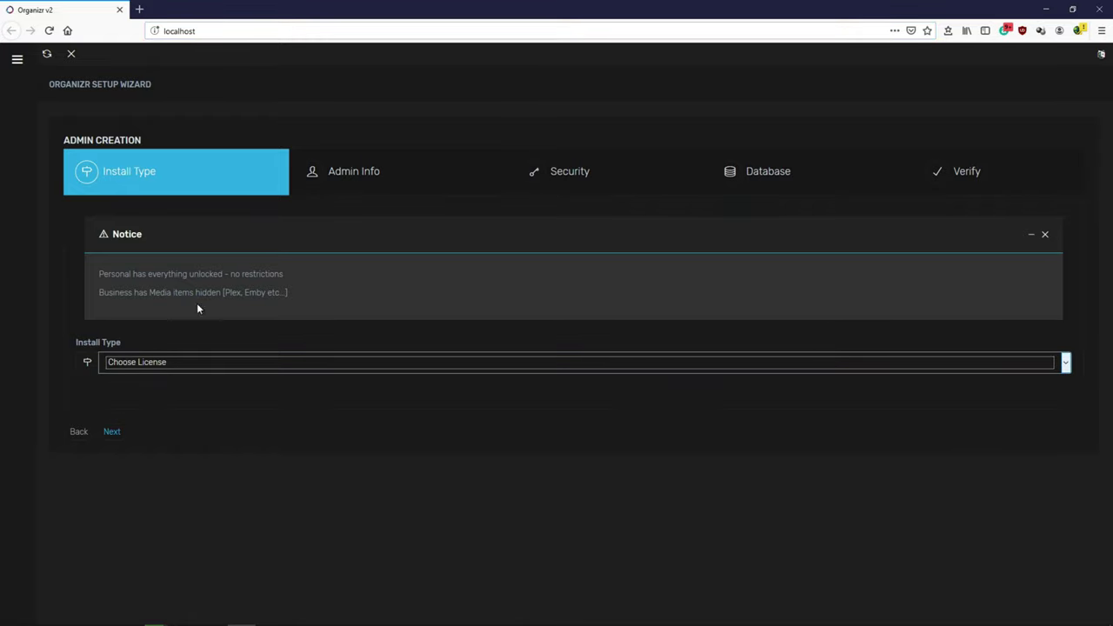
pyautogui.click(174, 361)
pyautogui.click(161, 396)
pyautogui.click(113, 432)
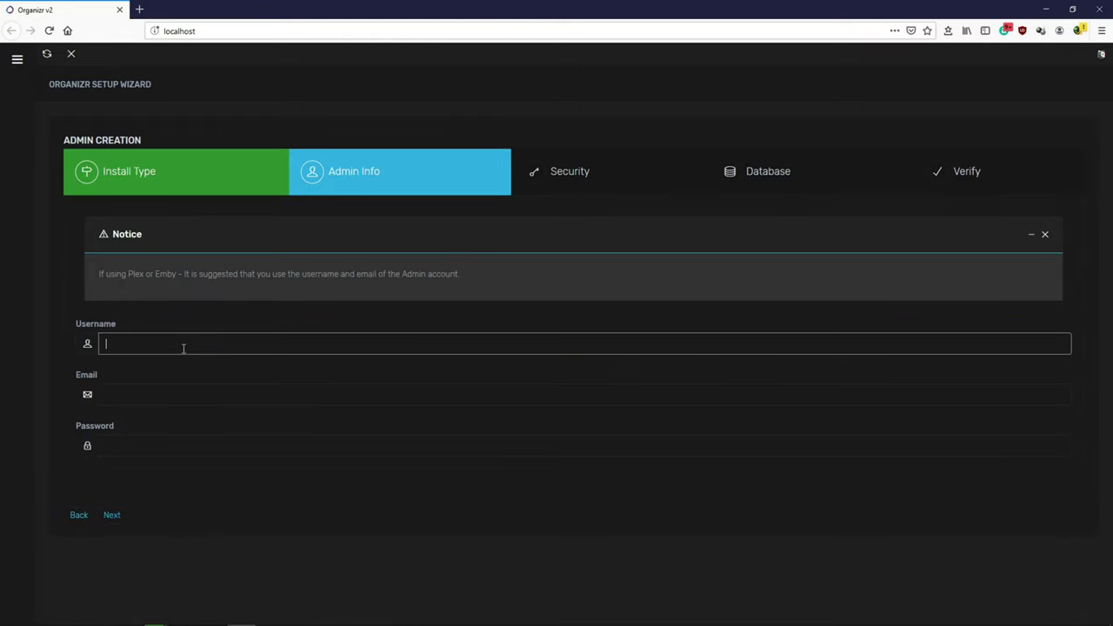
# - Fill the admin username and email from the browser's saved suggestions
pyautogui.press('Down')
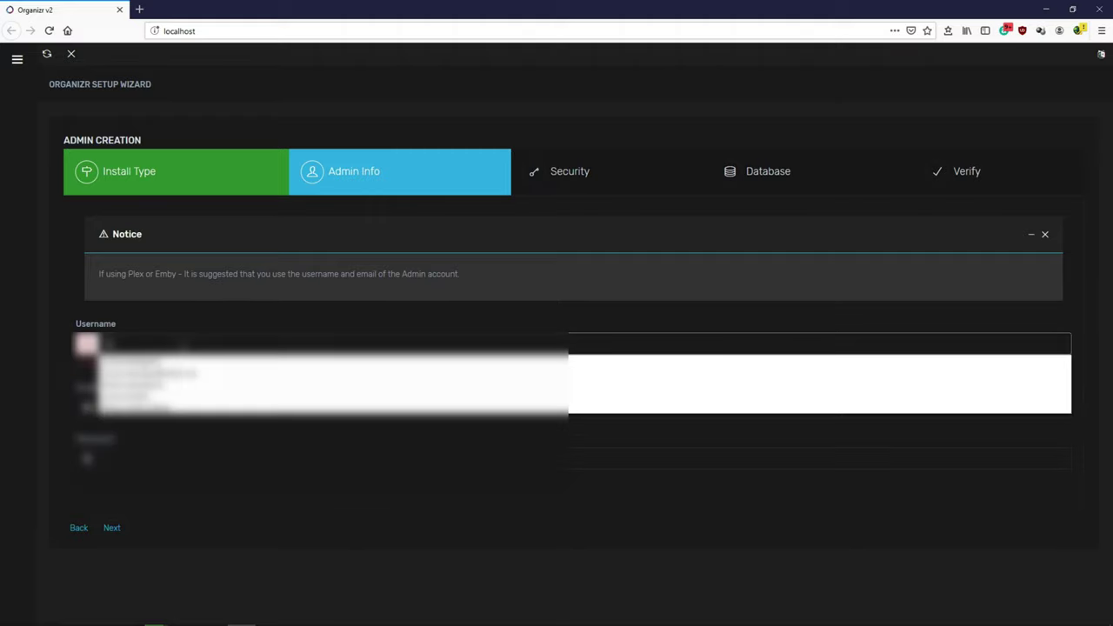
pyautogui.press('Down')
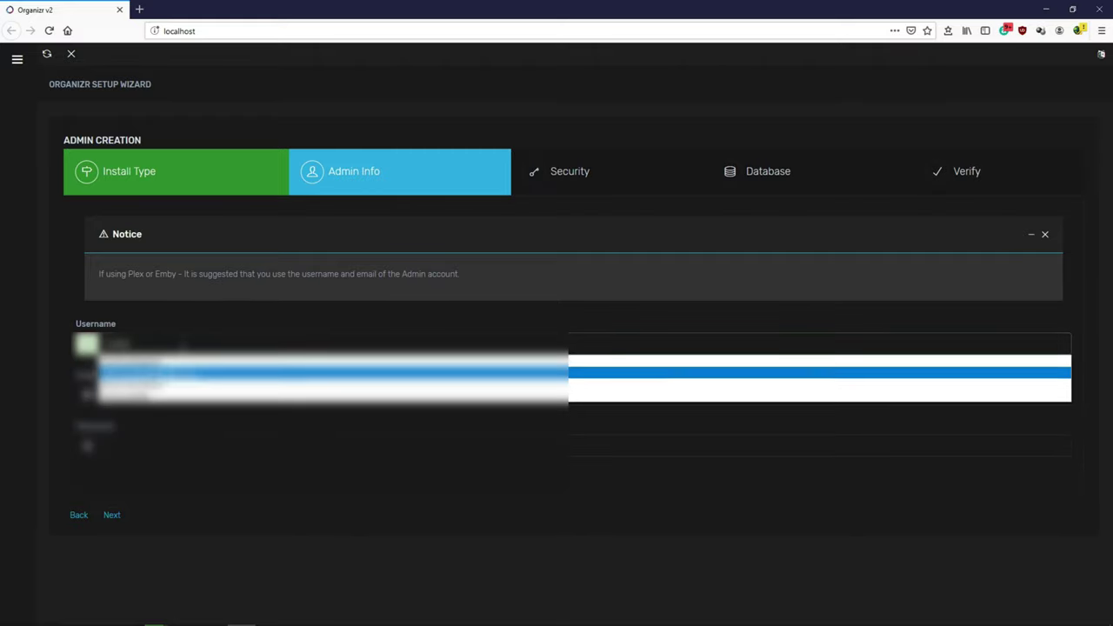
pyautogui.press('Down')
pyautogui.press('Return')
pyautogui.press('Tab')
pyautogui.press('Down')
pyautogui.press('Down')
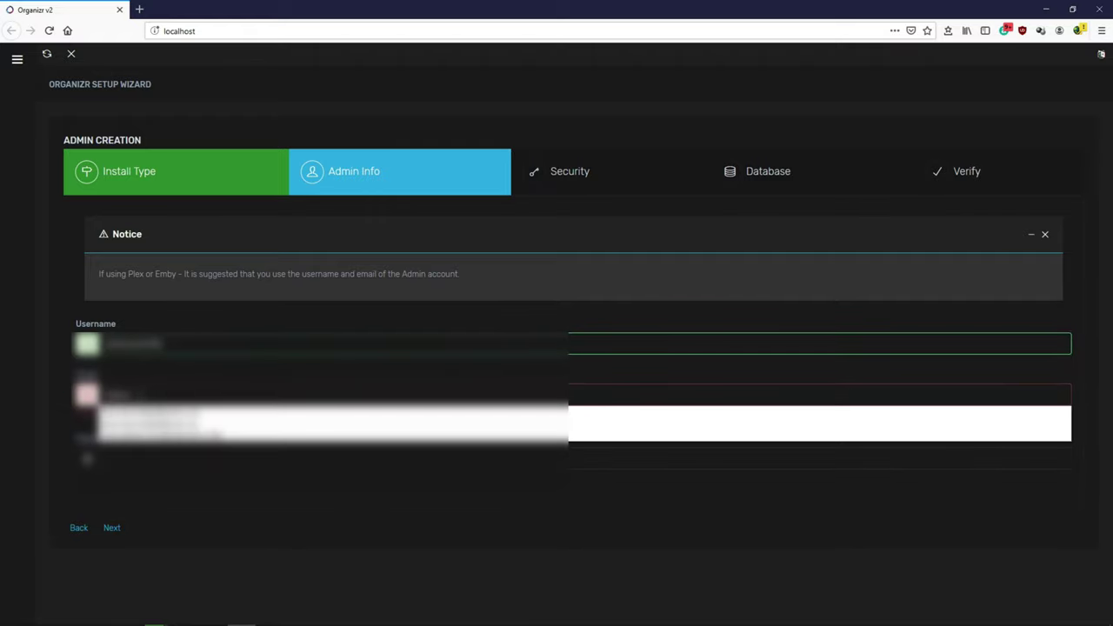
pyautogui.press('Down')
pyautogui.press('Return')
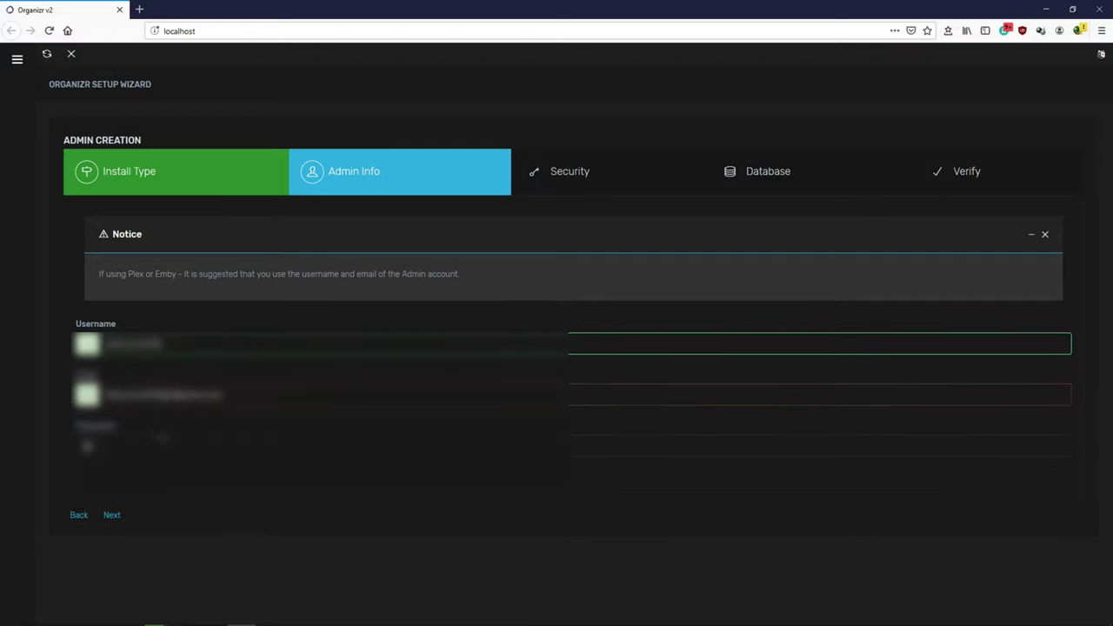
# - Type the admin password, continue to Security, and start entering the hash key
pyautogui.press('Tab')
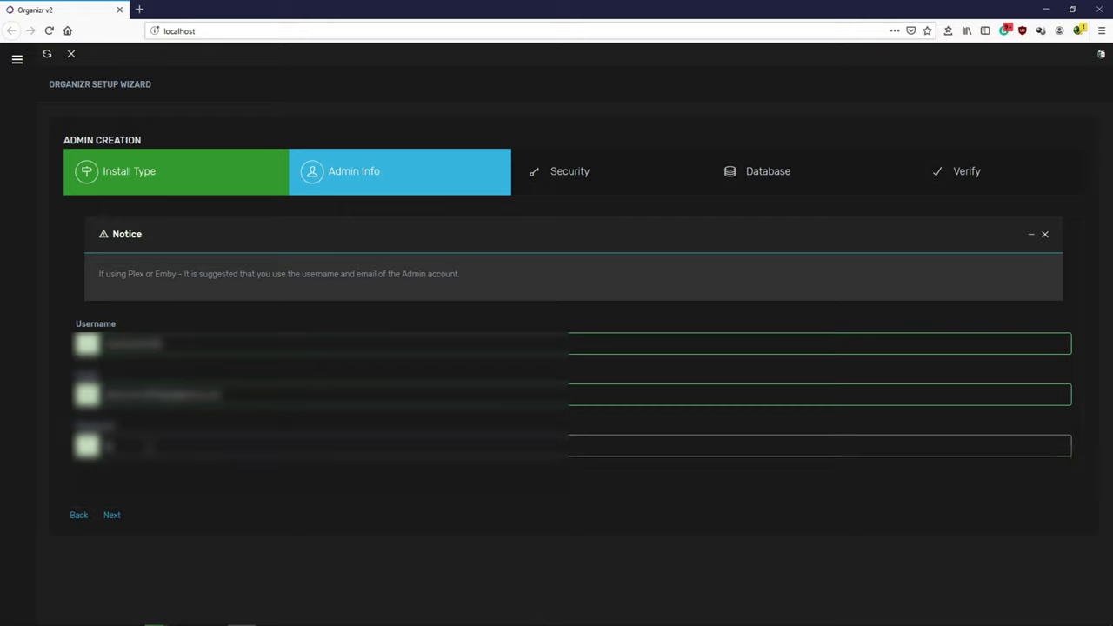
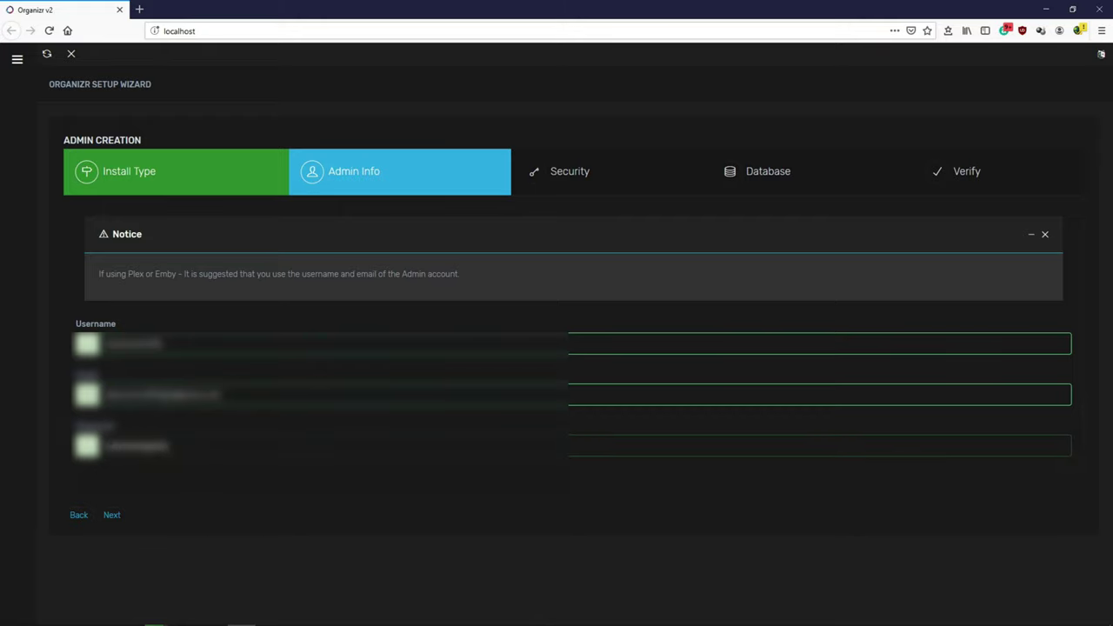
pyautogui.click(112, 515)
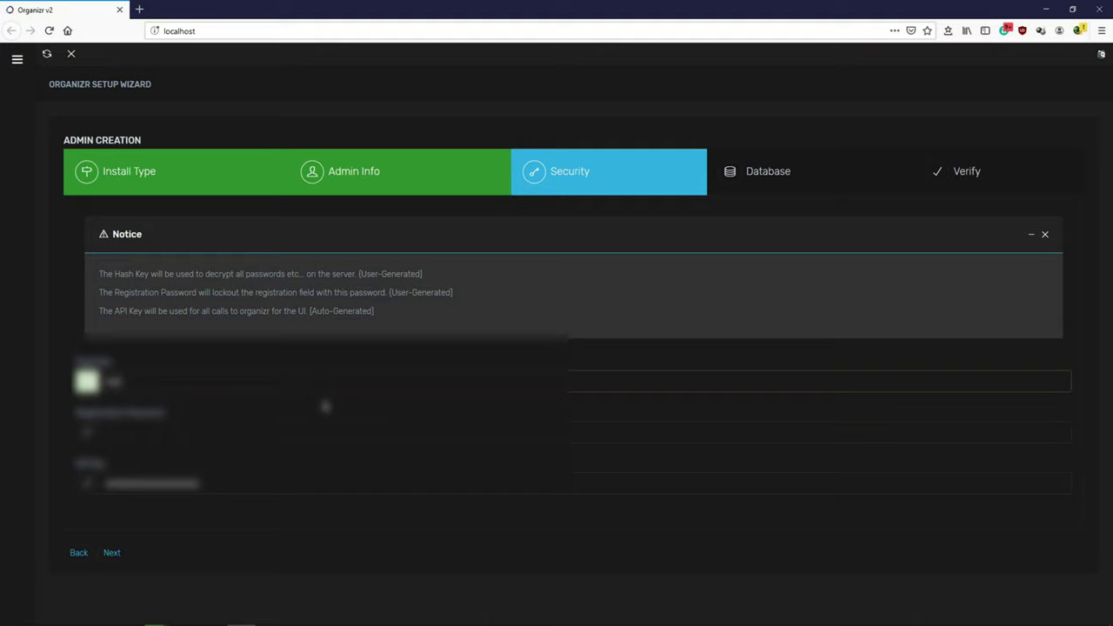
# - Enter the registration password and continue to the Database step
pyautogui.click(156, 430)
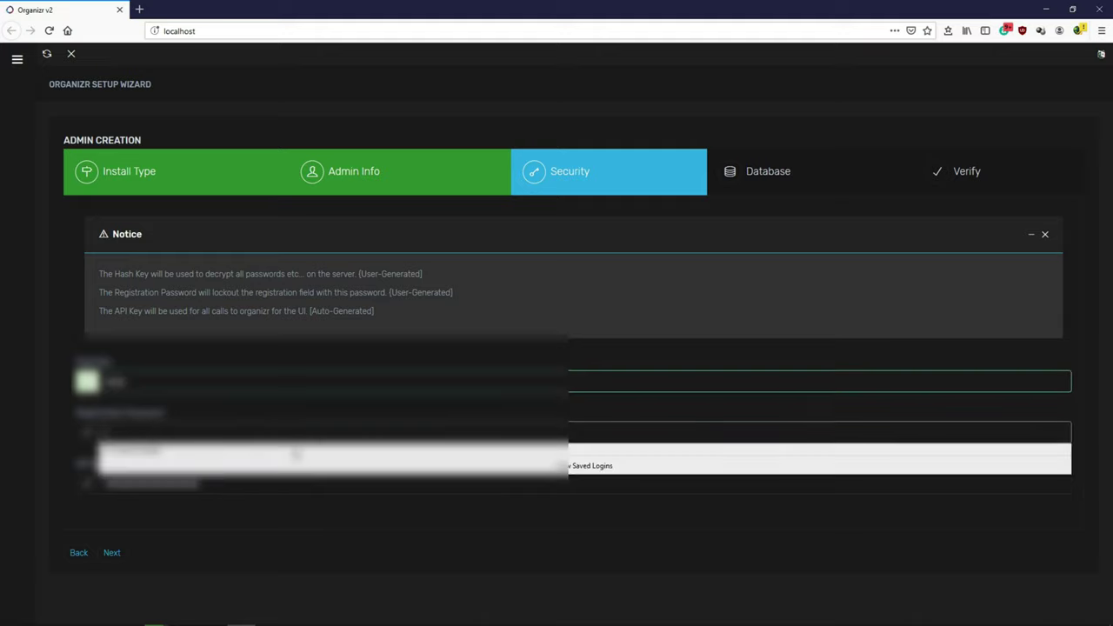
pyautogui.moveTo(68, 287); pyautogui.dragTo(24, 273)
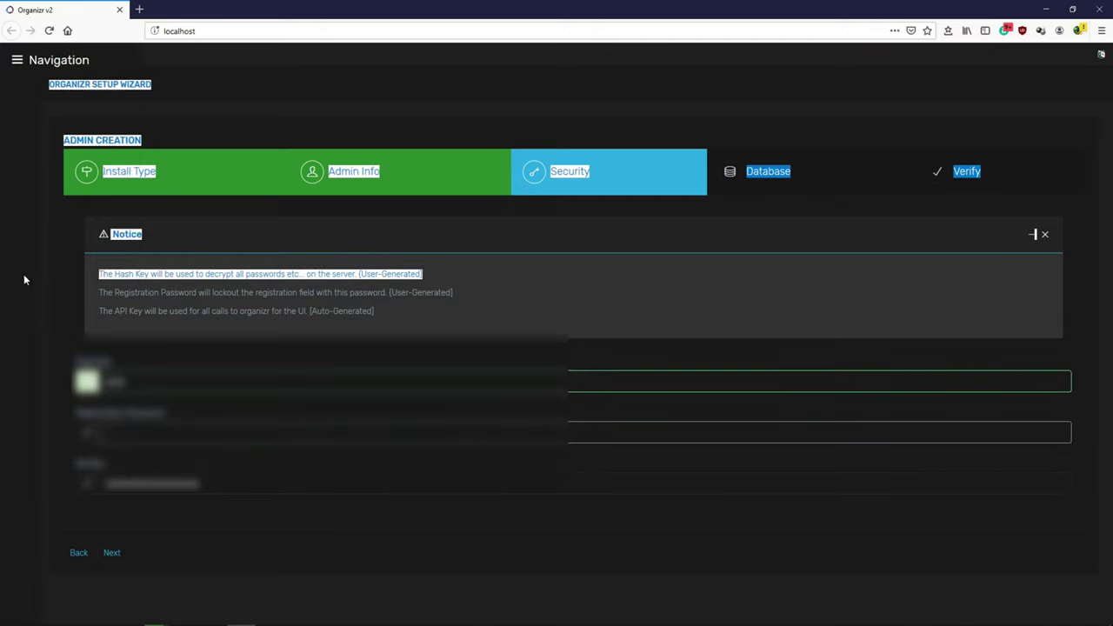
pyautogui.click(182, 432)
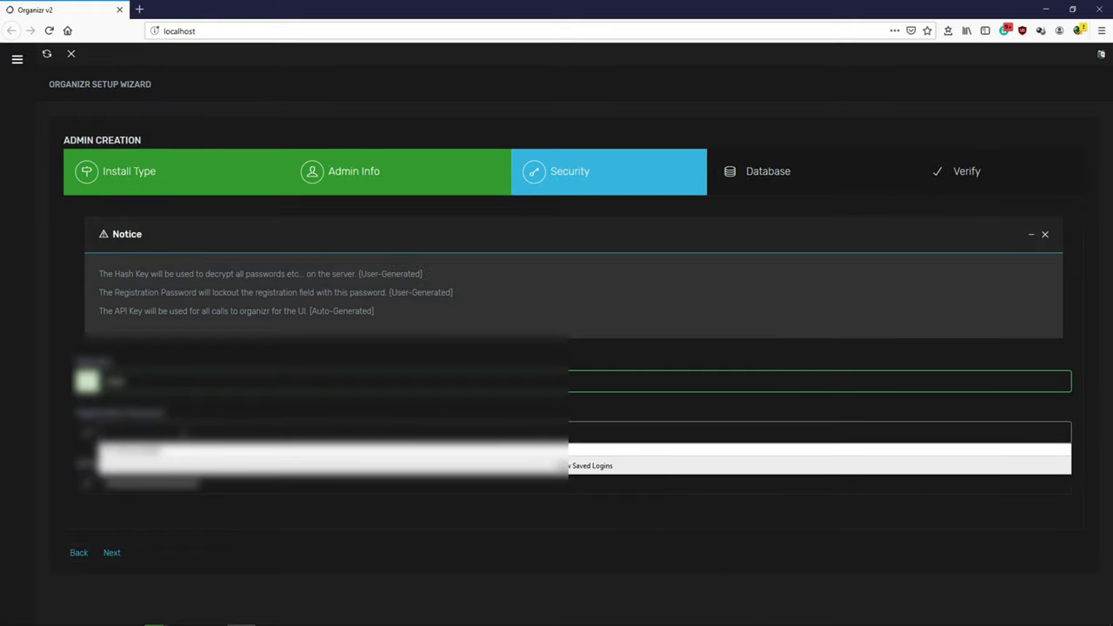
pyautogui.write('******')
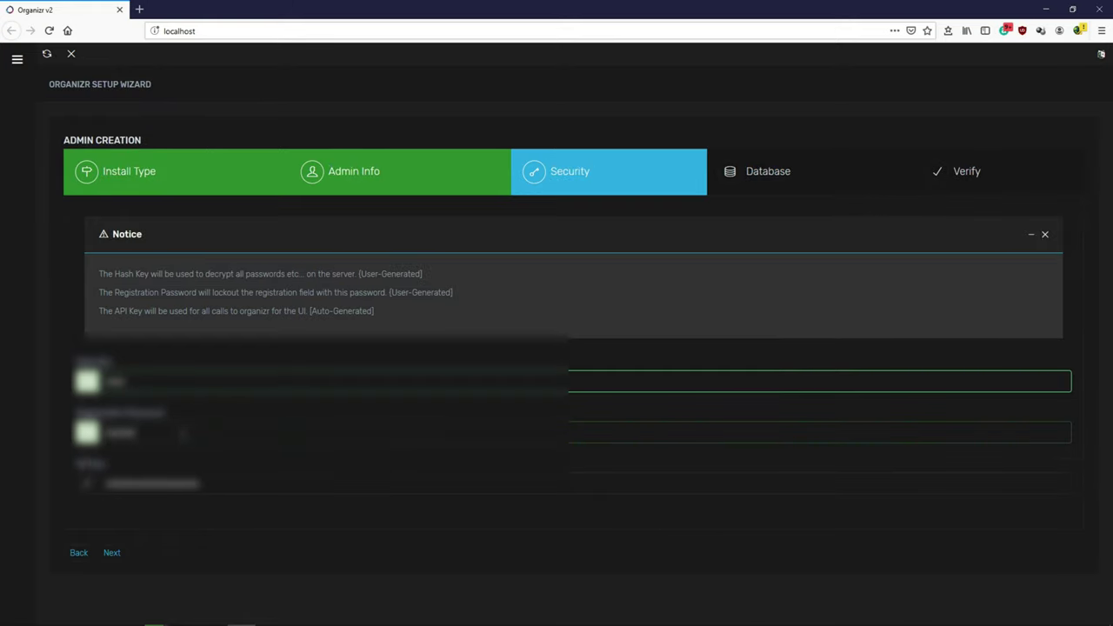
pyautogui.write('*******')
pyautogui.click(110, 553)
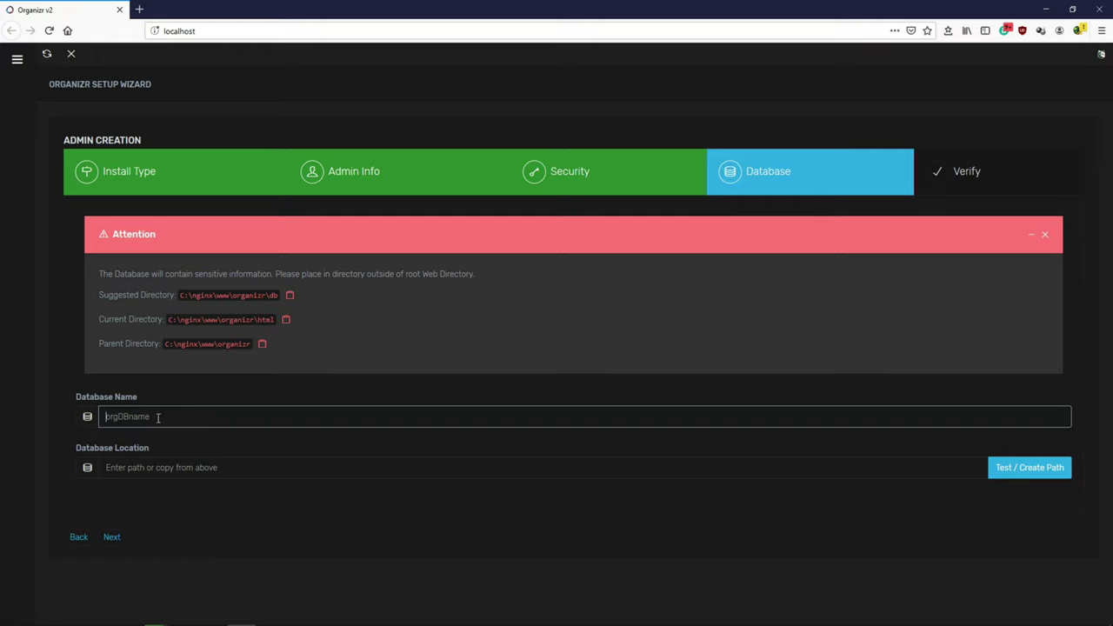
# - Enter DB as the database name, then minimize the browser and console window
pyautogui.write('DB')
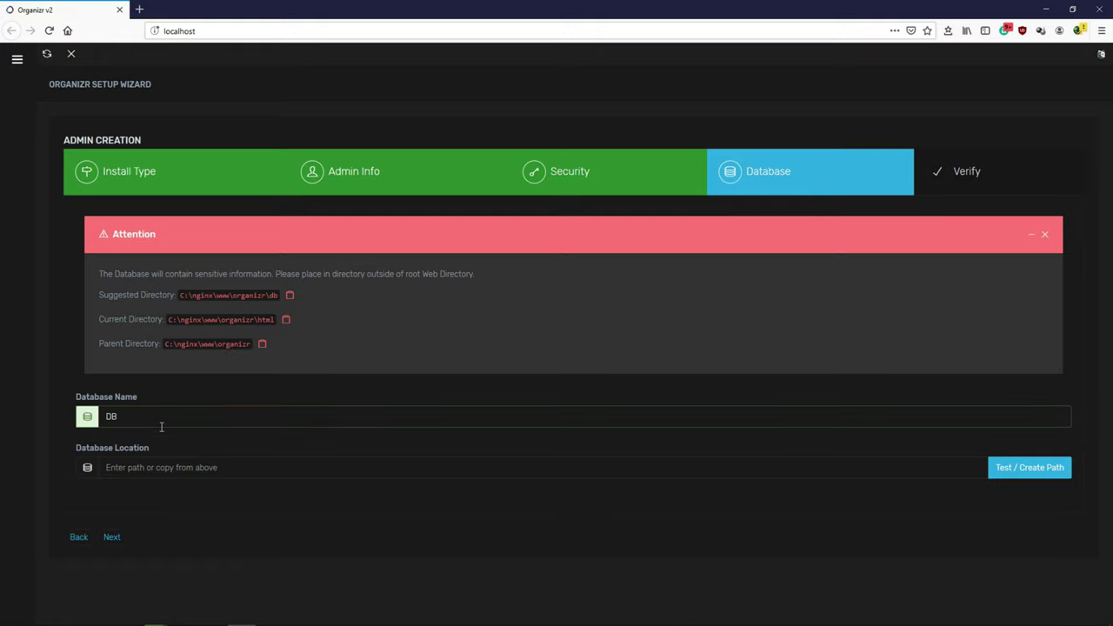
pyautogui.click(353, 472)
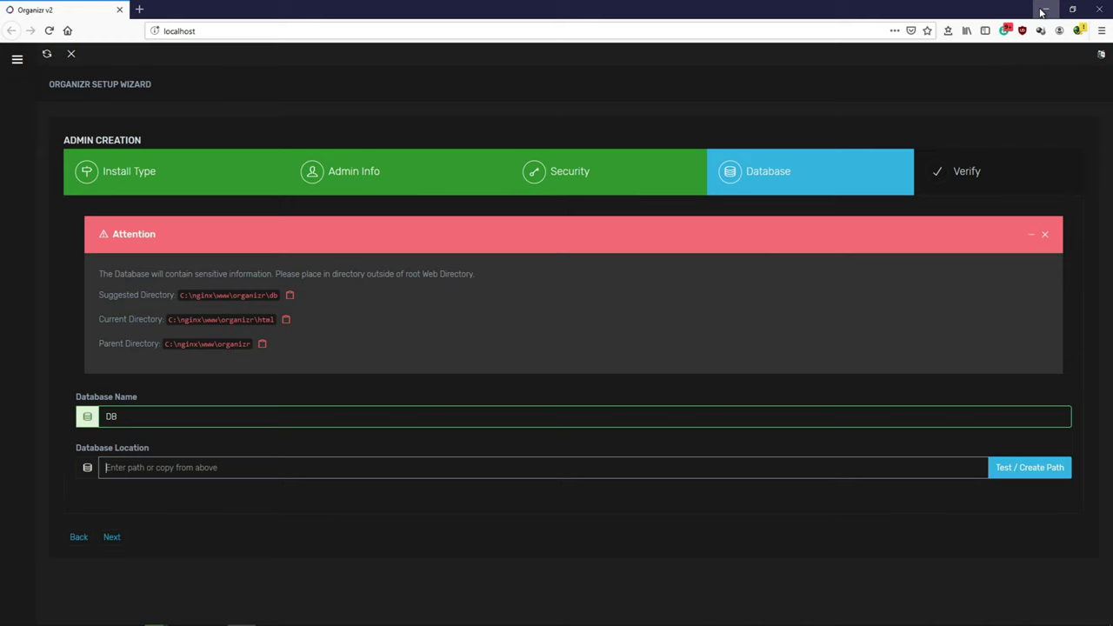
pyautogui.click(1042, 11)
pyautogui.click(1099, 7)
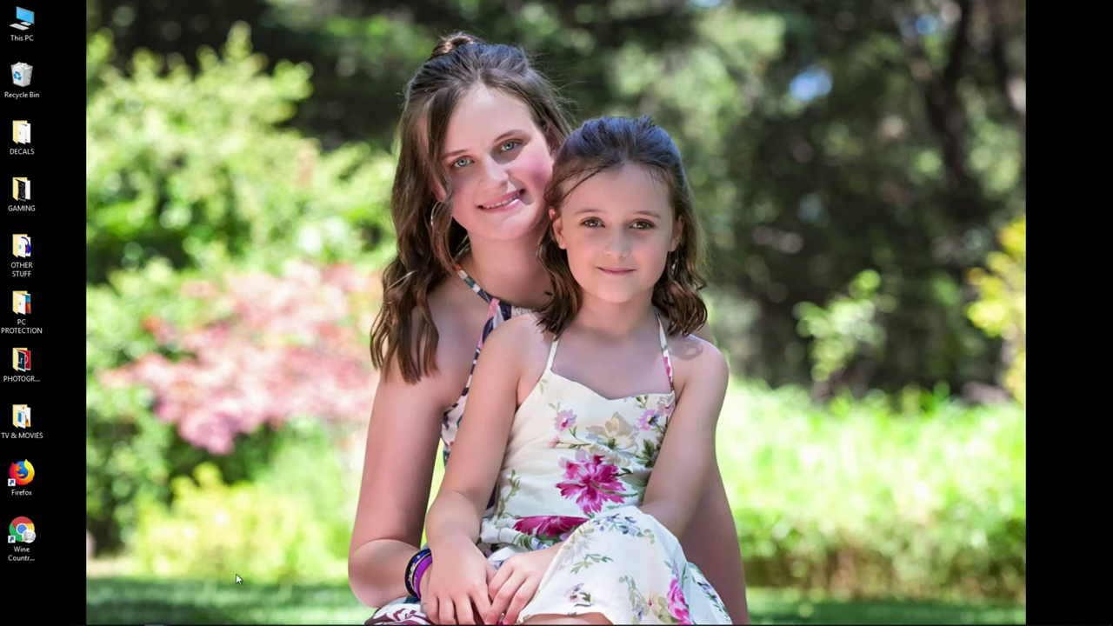
# - Navigate File Explorer to C:\nginx, copy its path, and return to Firefox
pyautogui.click(71, 614)
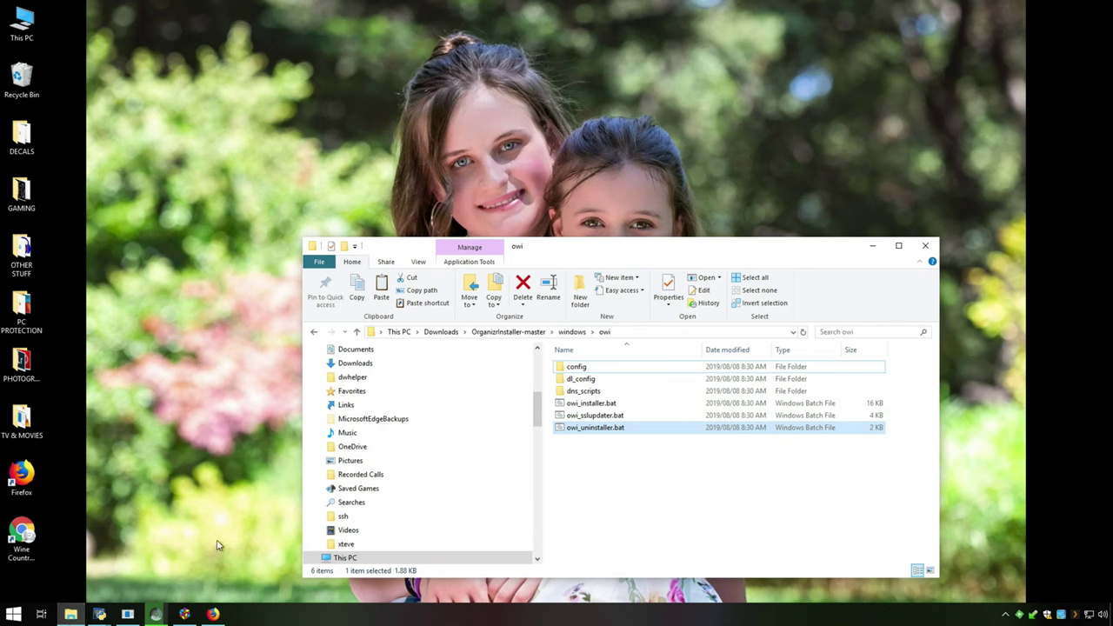
pyautogui.click(400, 331)
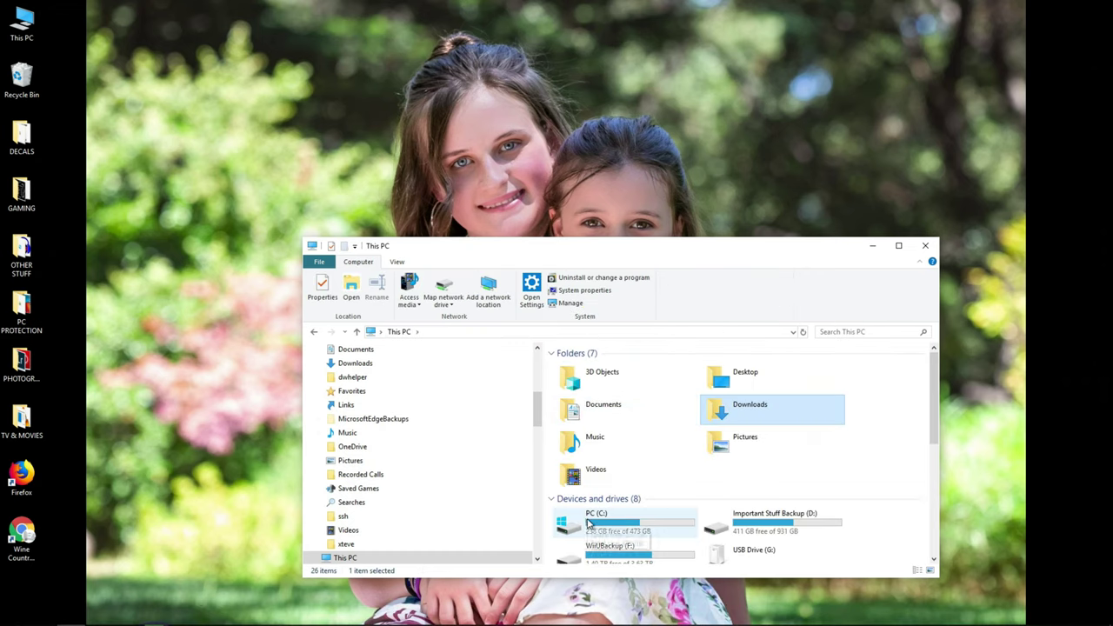
pyautogui.doubleClick(588, 521)
pyautogui.scroll(-2, 616, 470)
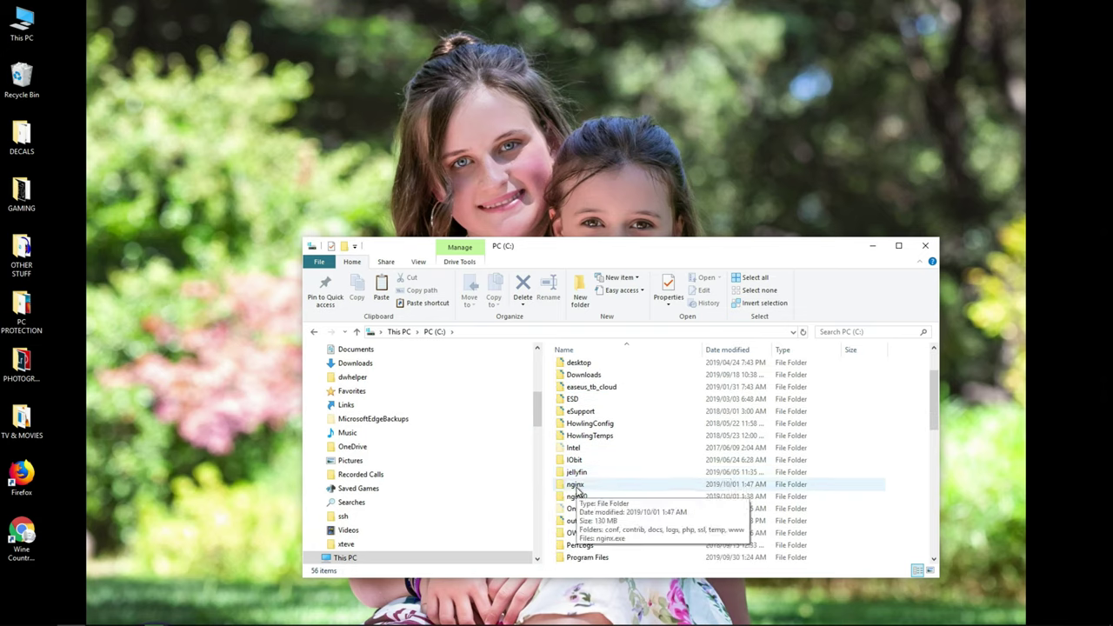
pyautogui.doubleClick(576, 486)
pyautogui.click(513, 334)
pyautogui.hotkey('ctrl', 'c')
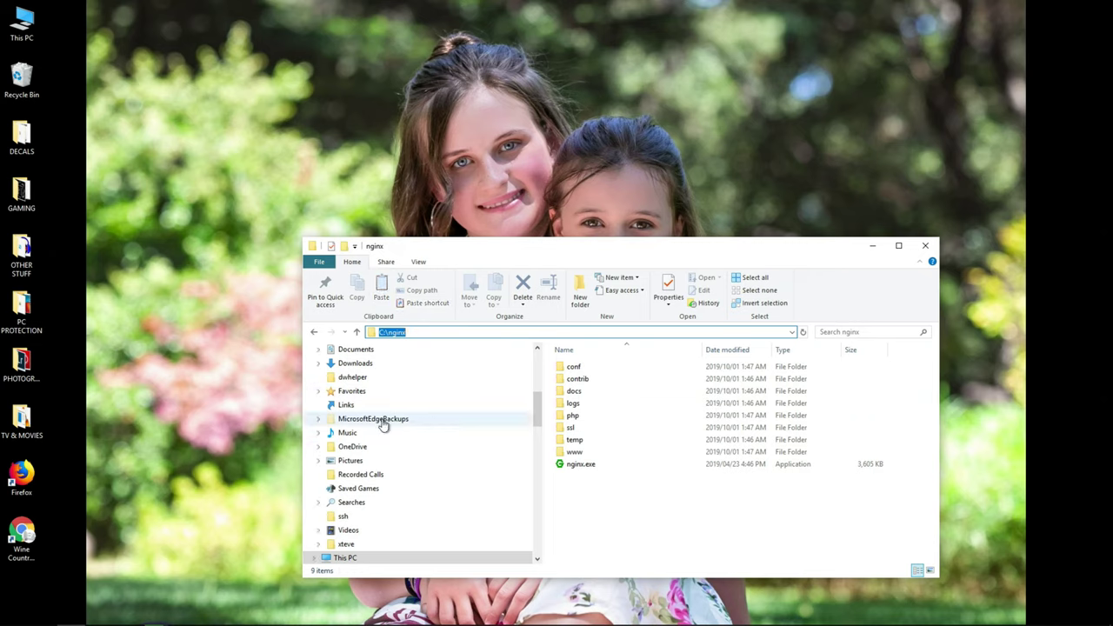
pyautogui.moveTo(197, 622)
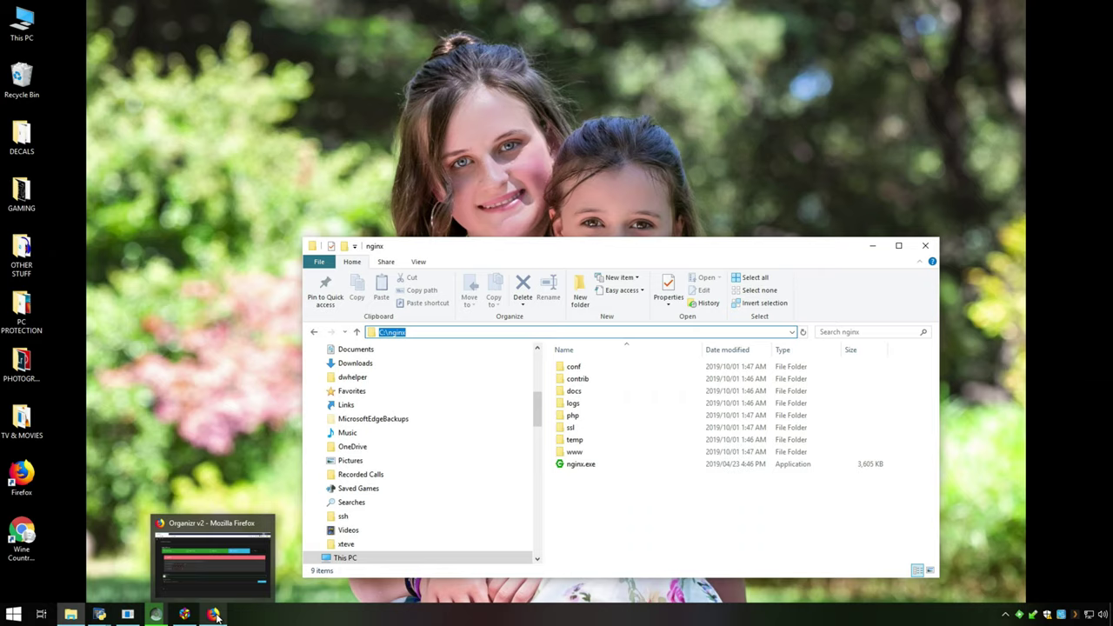
pyautogui.click(215, 615)
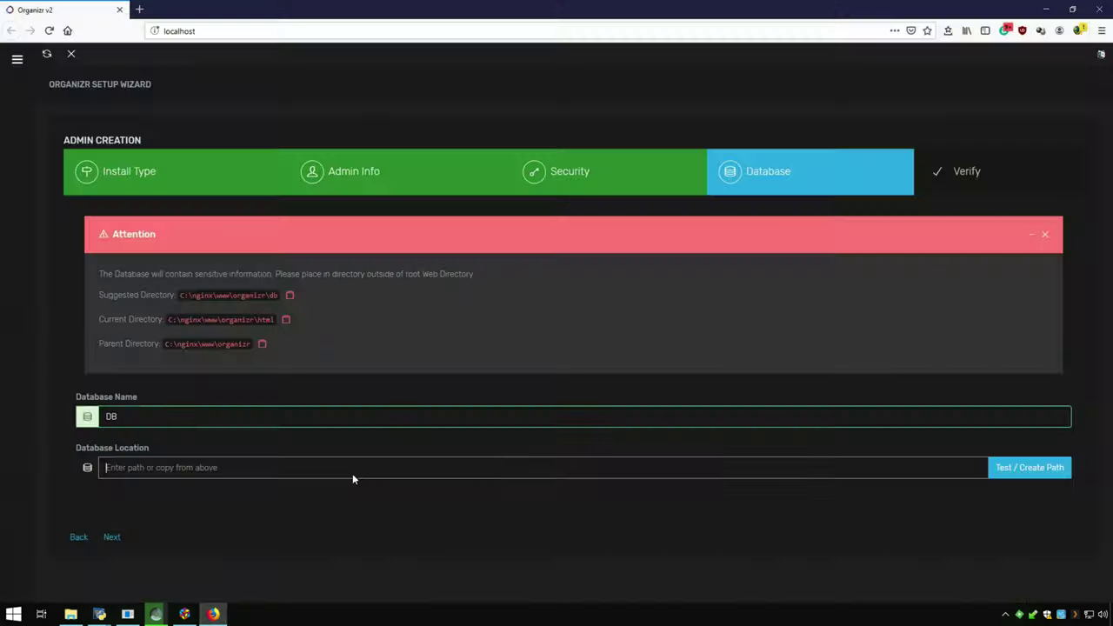
# - Paste C:\nginx as the database location, test the path, and go on to Verify
pyautogui.click(169, 472)
pyautogui.hotkey('ctrl', 'v')
pyautogui.click(1044, 474)
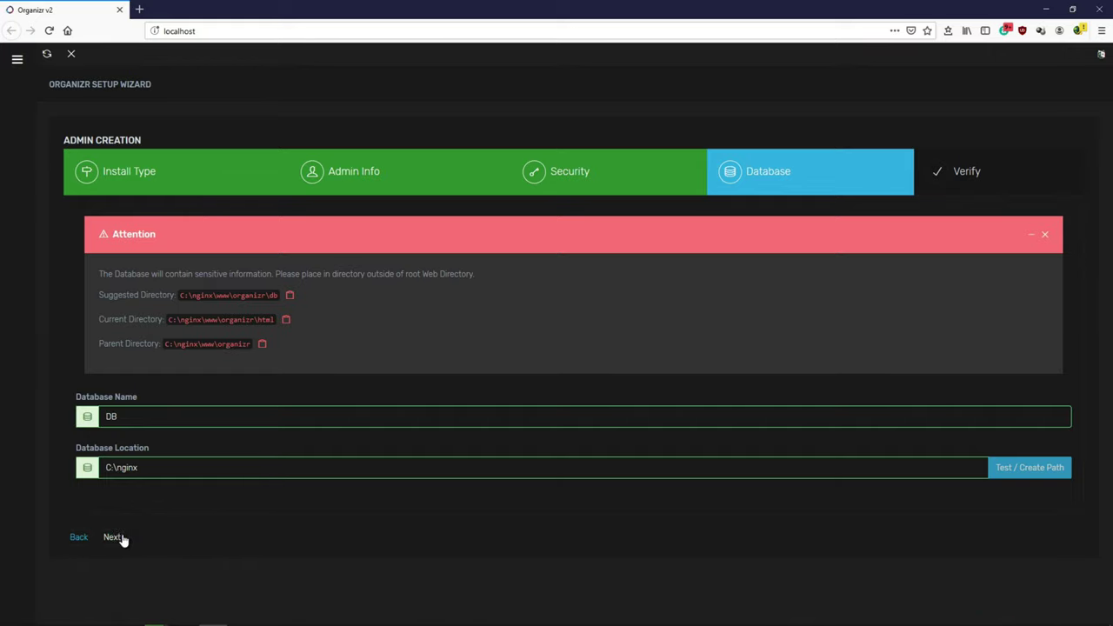
pyautogui.click(114, 538)
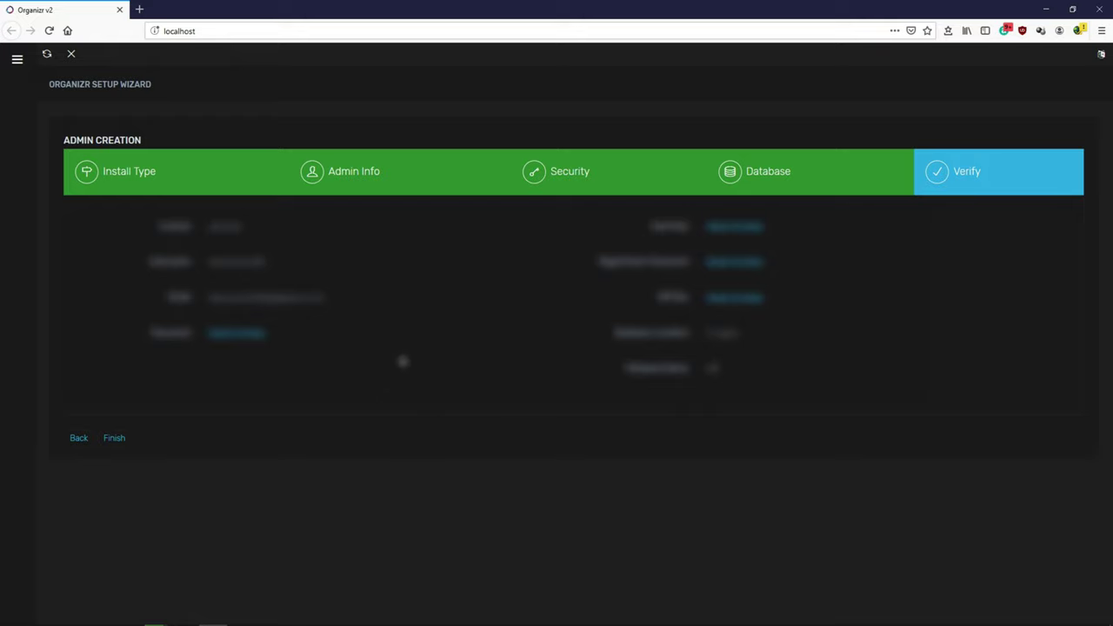
# - Press Finish on the Verify step to complete Organizr setup
pyautogui.click(117, 442)
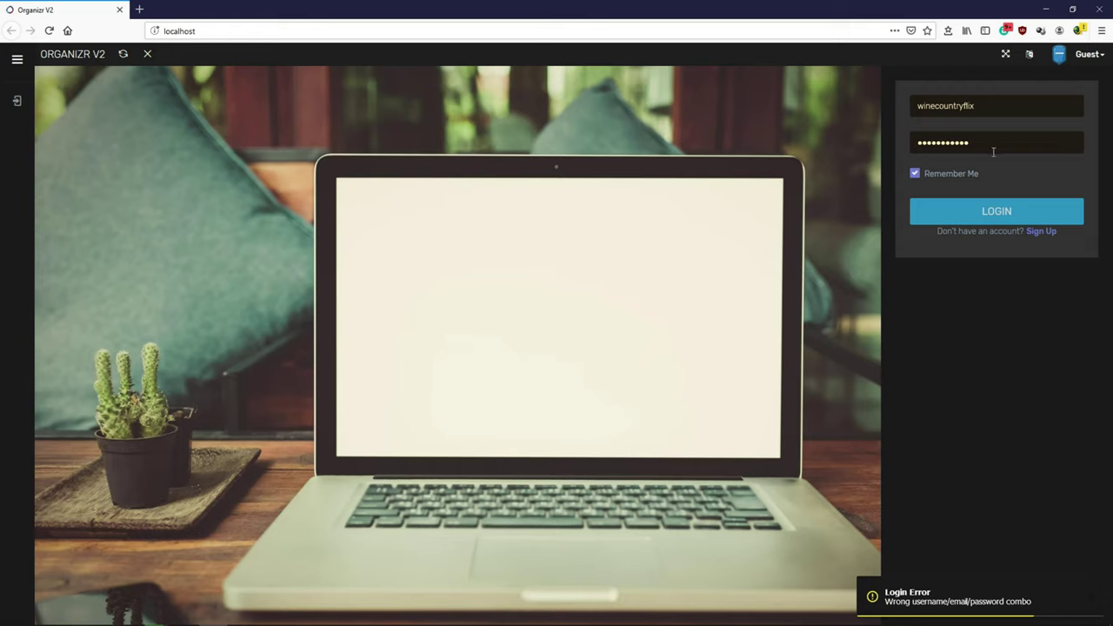
# - Retype the admin password in the login form and sign in
pyautogui.press('Tab')
pyautogui.write('****')
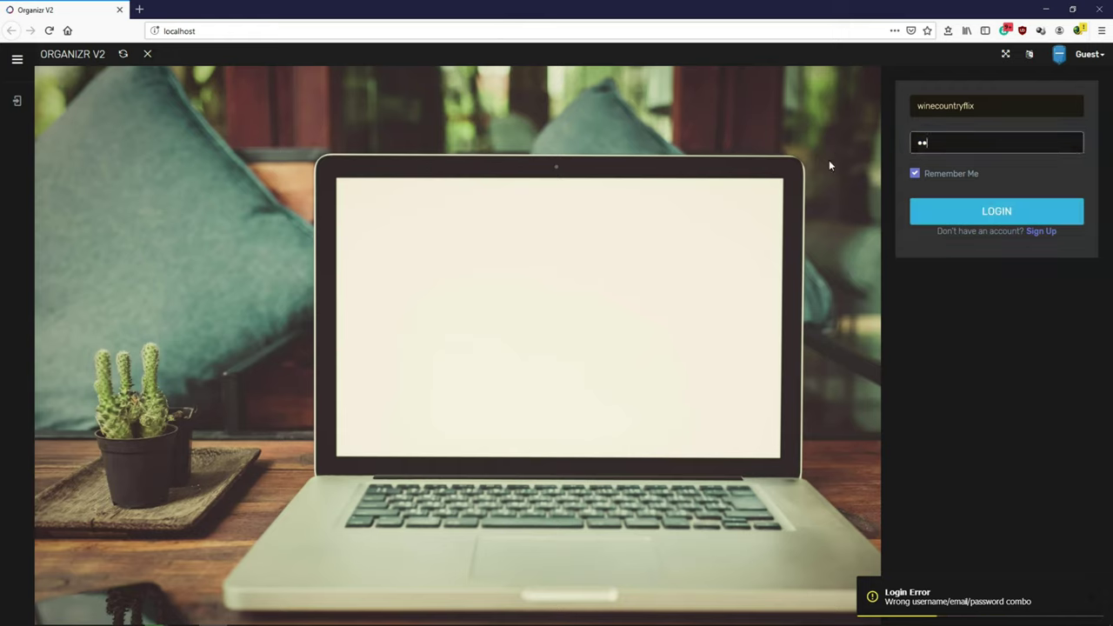
pyautogui.press('BackSpace')
pyautogui.press('BackSpace')
pyautogui.press('BackSpace')
pyautogui.press('BackSpace')
pyautogui.write('**************')
pyautogui.press('Return')
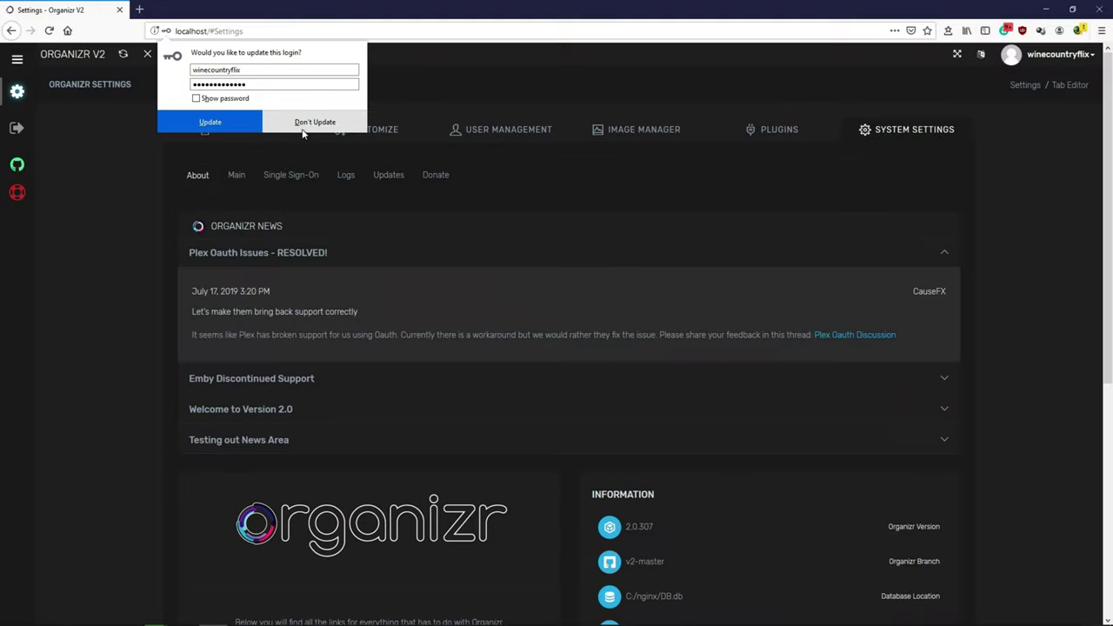
# - Decline Firefox's saved-login update and view the Customize Appearance settings page
pyautogui.click(315, 122)
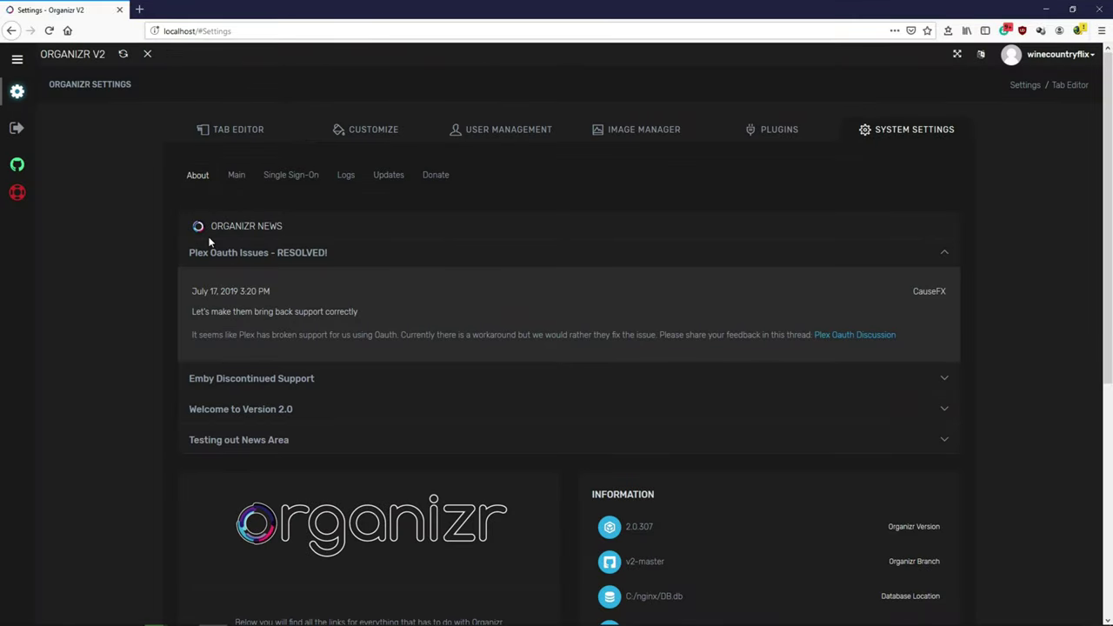
pyautogui.moveTo(2, 265)
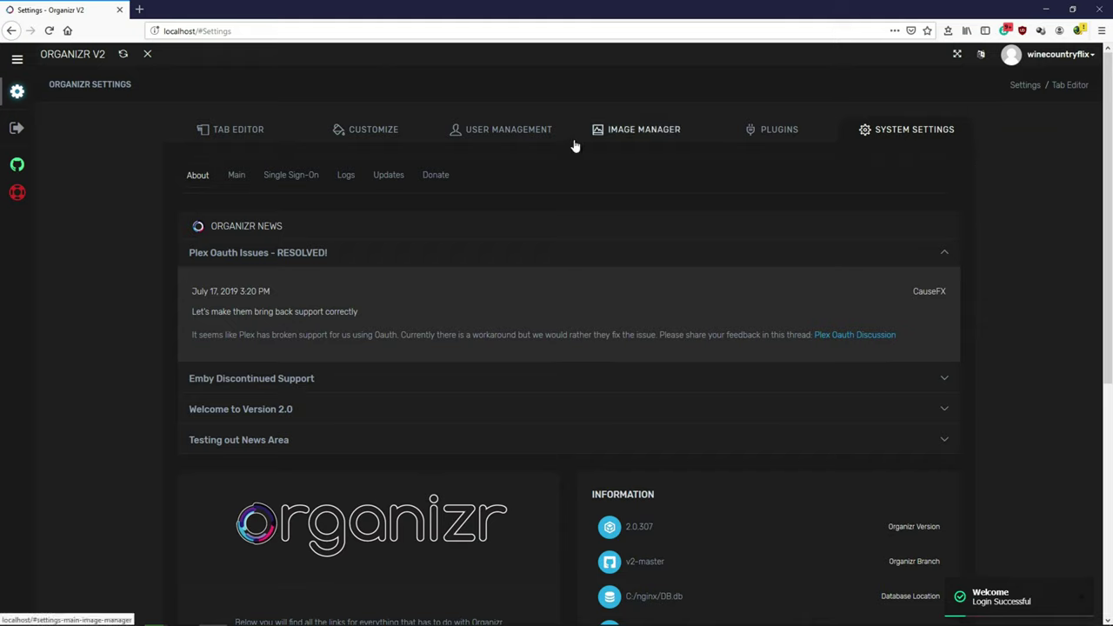
pyautogui.click(377, 131)
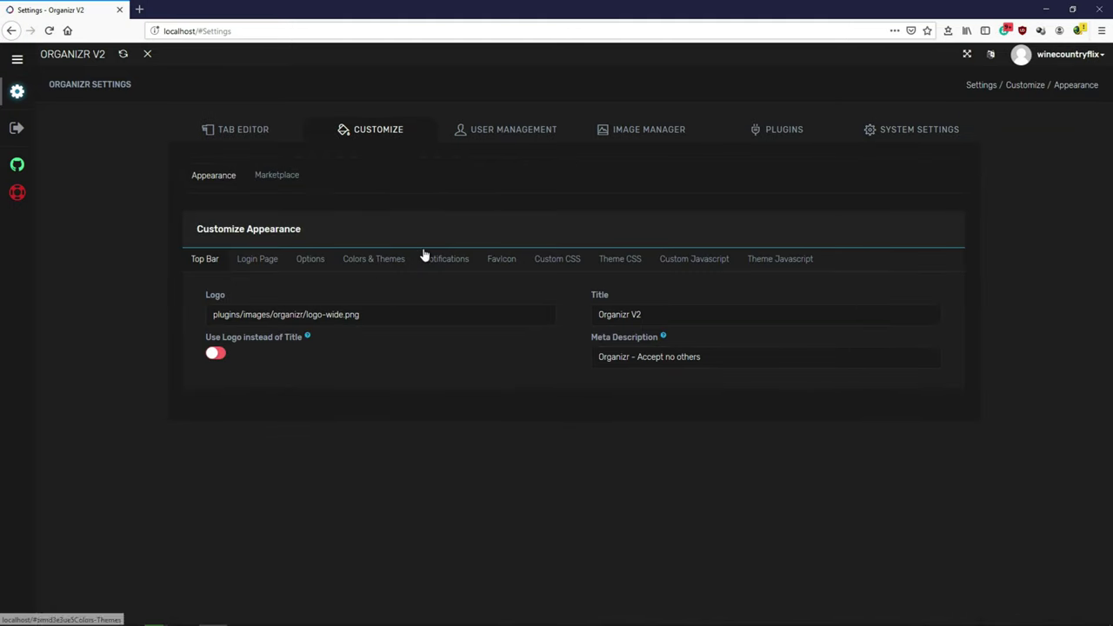
# - Open Organizr's Tab Editor and launch Plex Web in a second browser tab
pyautogui.click(257, 135)
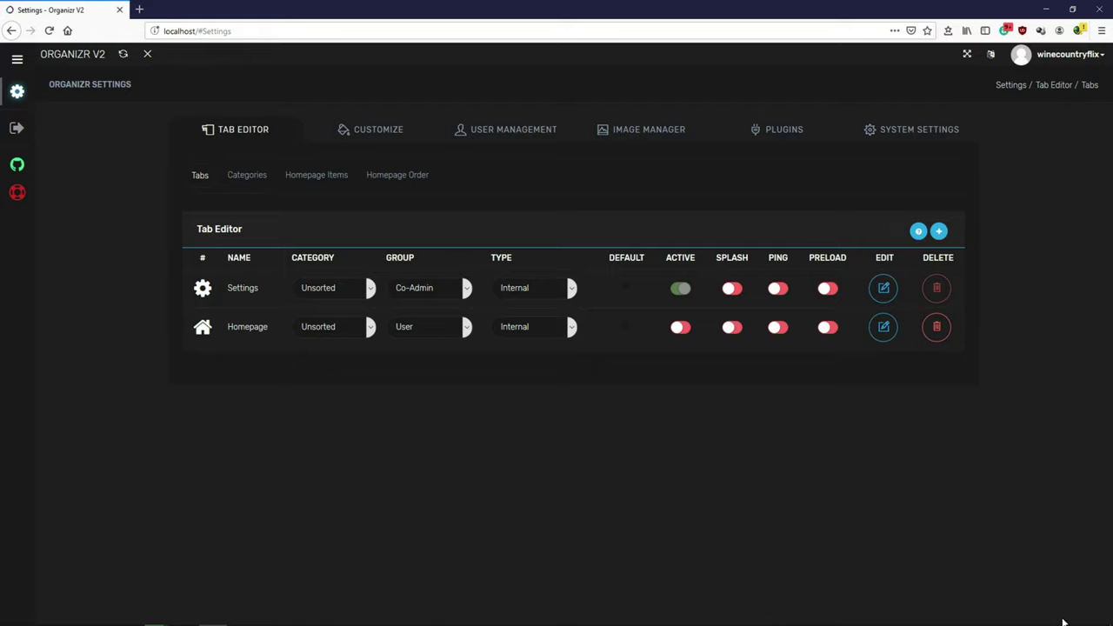
pyautogui.moveTo(1063, 622)
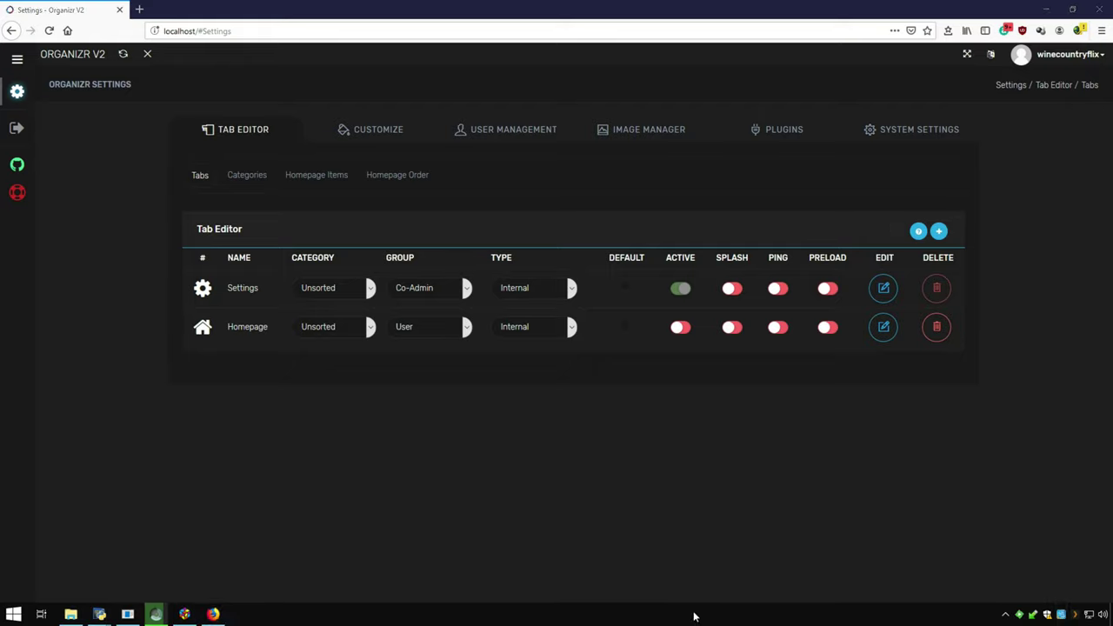
pyautogui.click(1078, 616)
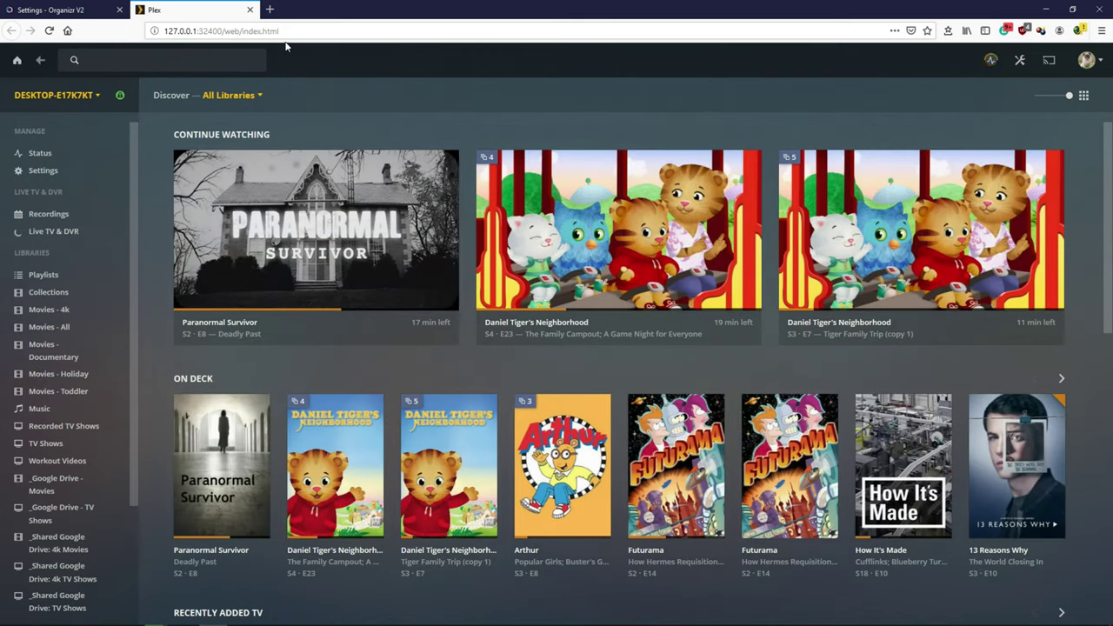
# - Copy the Plex web address from the address bar and return to Organizr
pyautogui.click(280, 32)
pyautogui.hotkey('ctrl', 'c')
pyautogui.rightClick(280, 33)
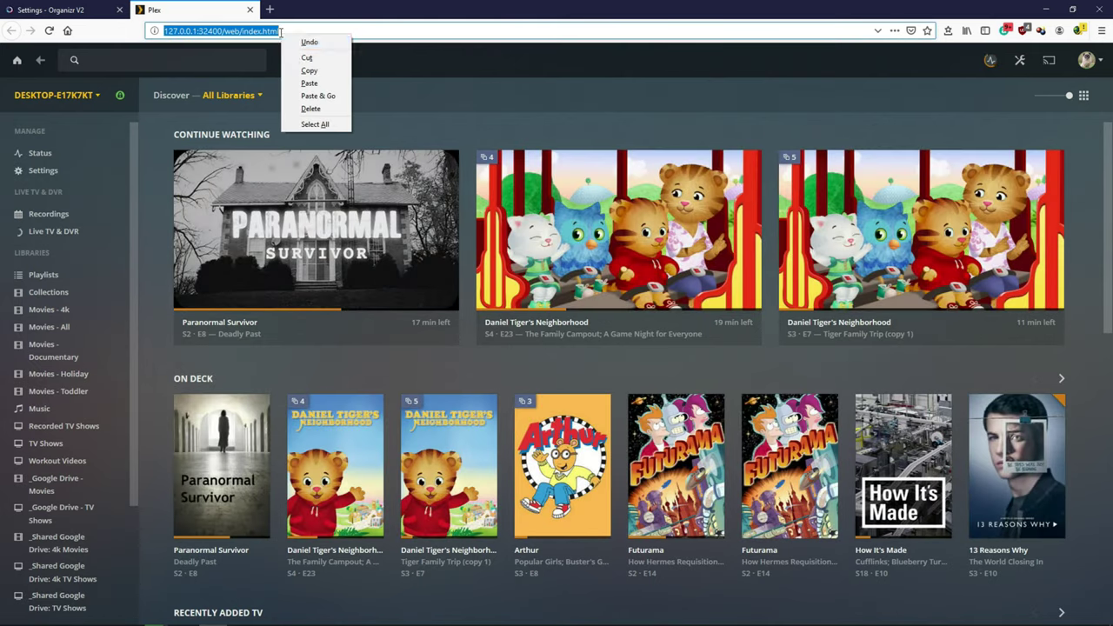
pyautogui.click(309, 70)
pyautogui.click(110, 6)
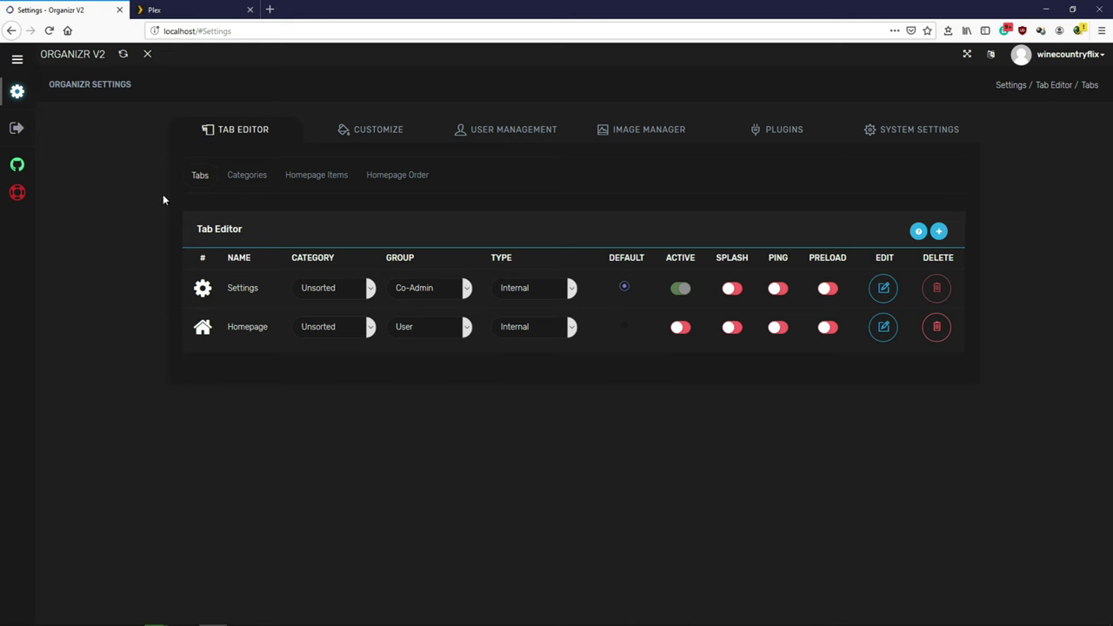
# - Add a PLEX tab with the pasted Plex URL and plex.png image, testing it before adding
pyautogui.click(940, 232)
pyautogui.click(180, 186)
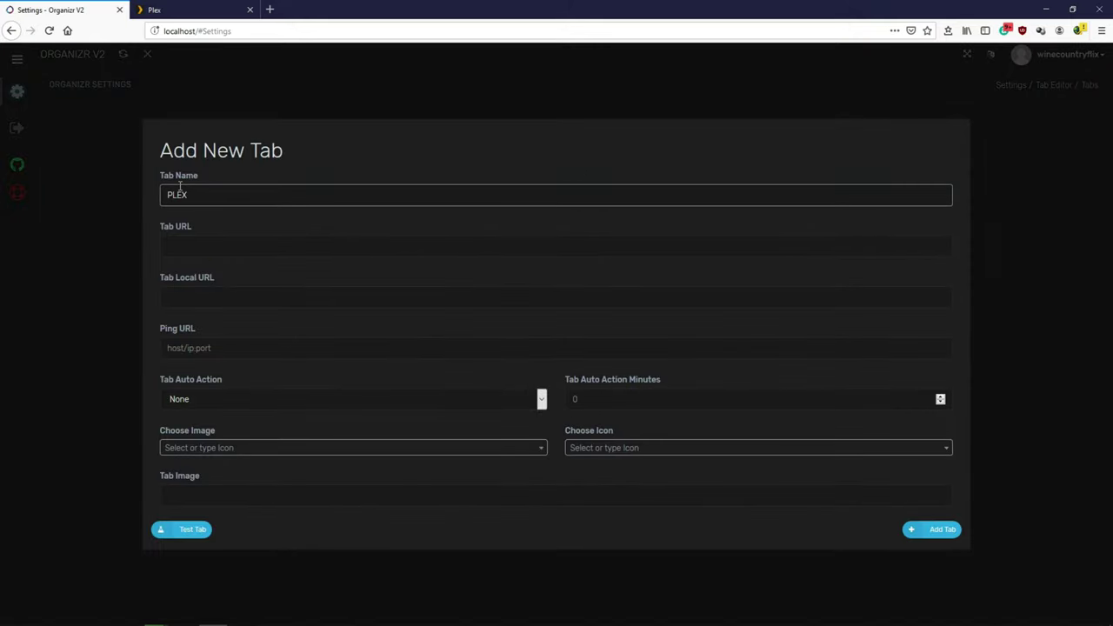
pyautogui.rightClick(190, 247)
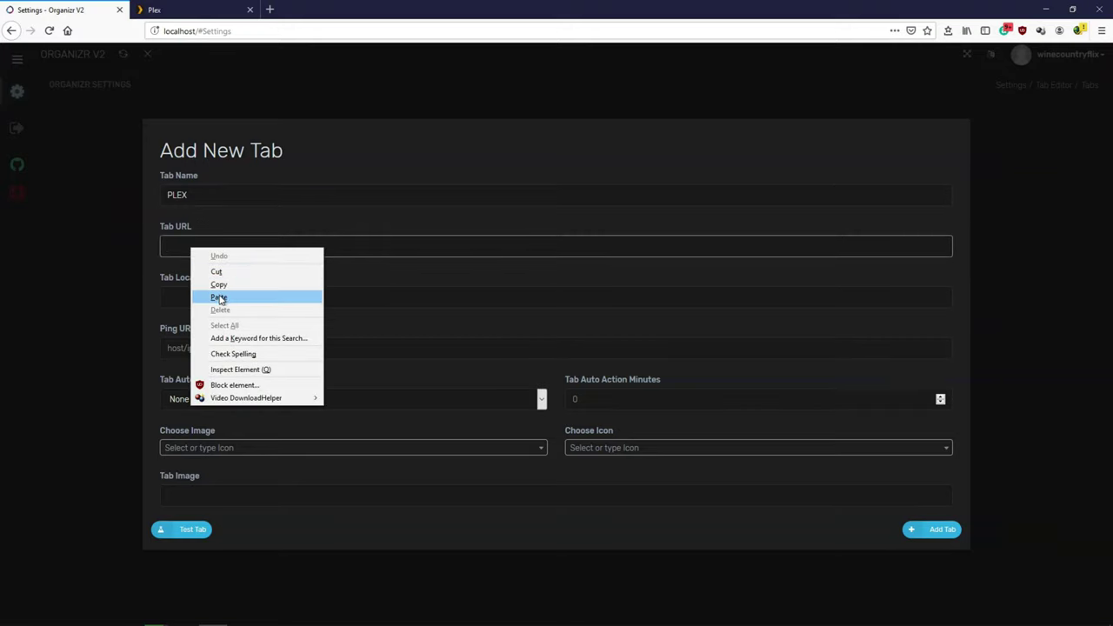
pyautogui.click(219, 298)
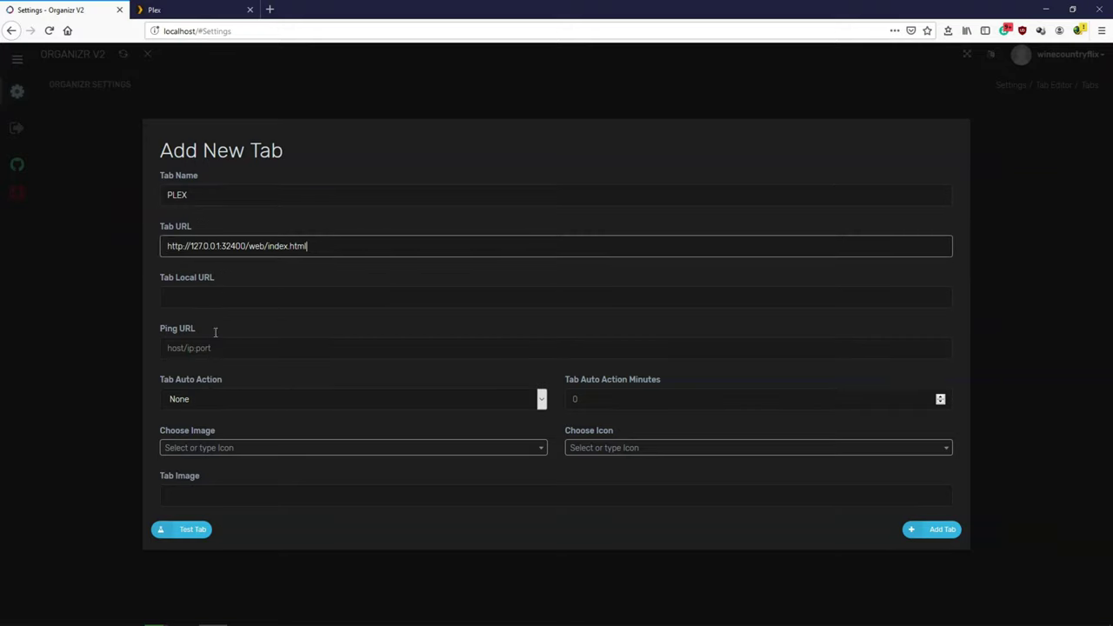
pyautogui.click(273, 450)
pyautogui.write('plex')
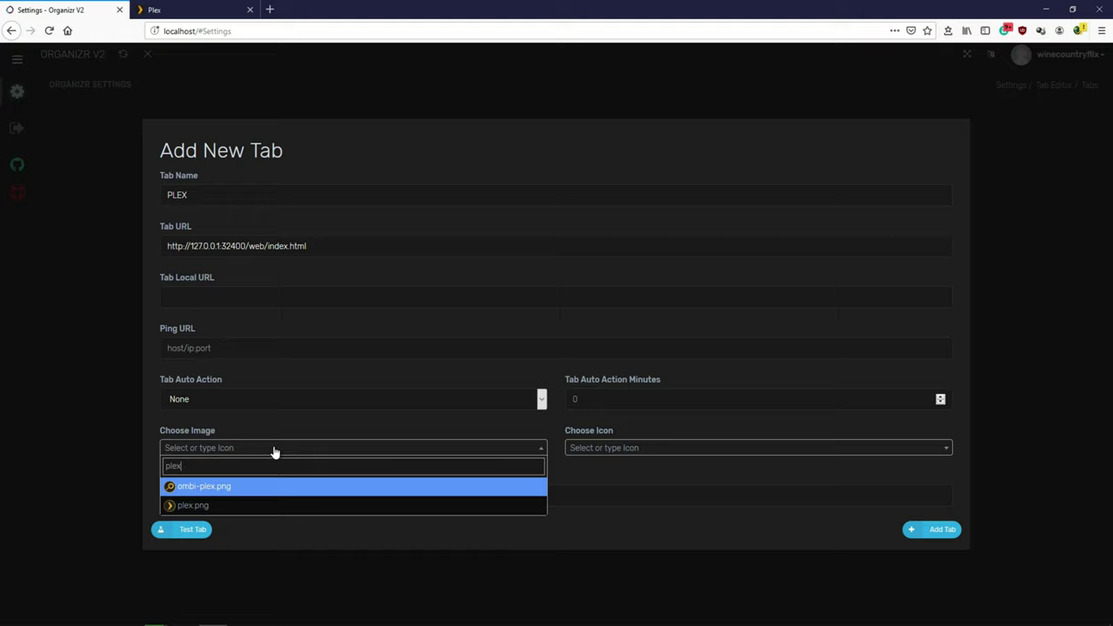
pyautogui.click(193, 506)
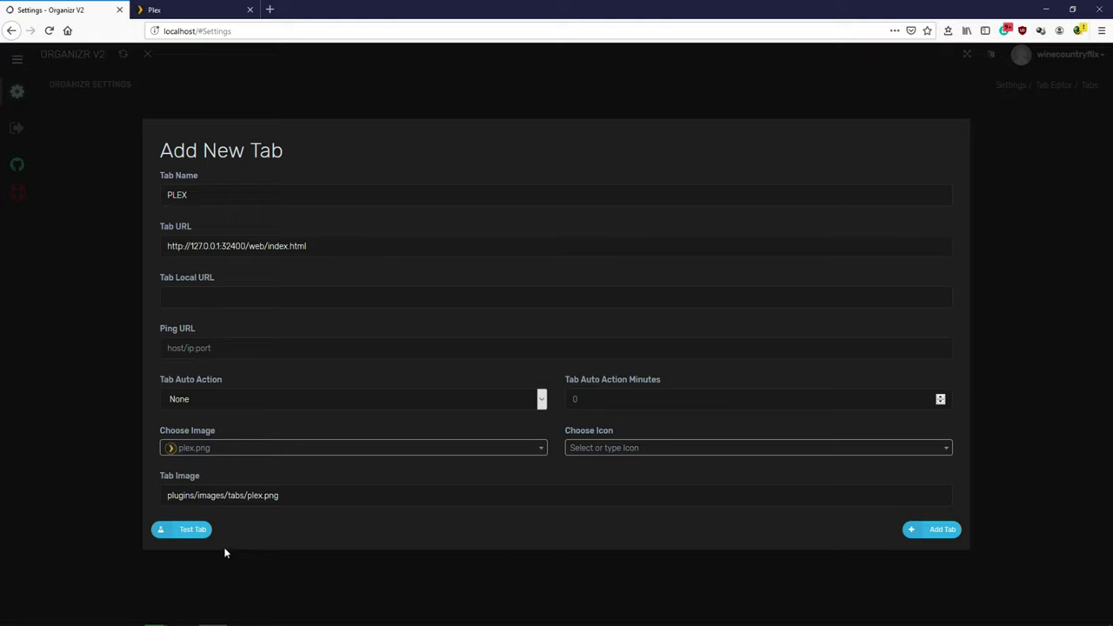
pyautogui.click(196, 534)
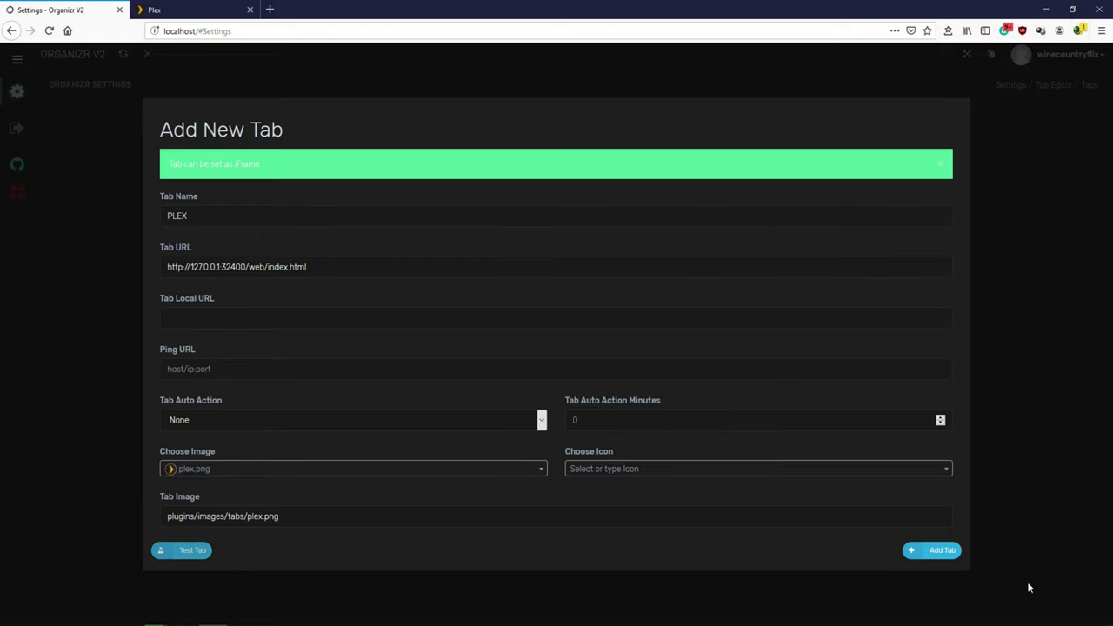
pyautogui.click(945, 559)
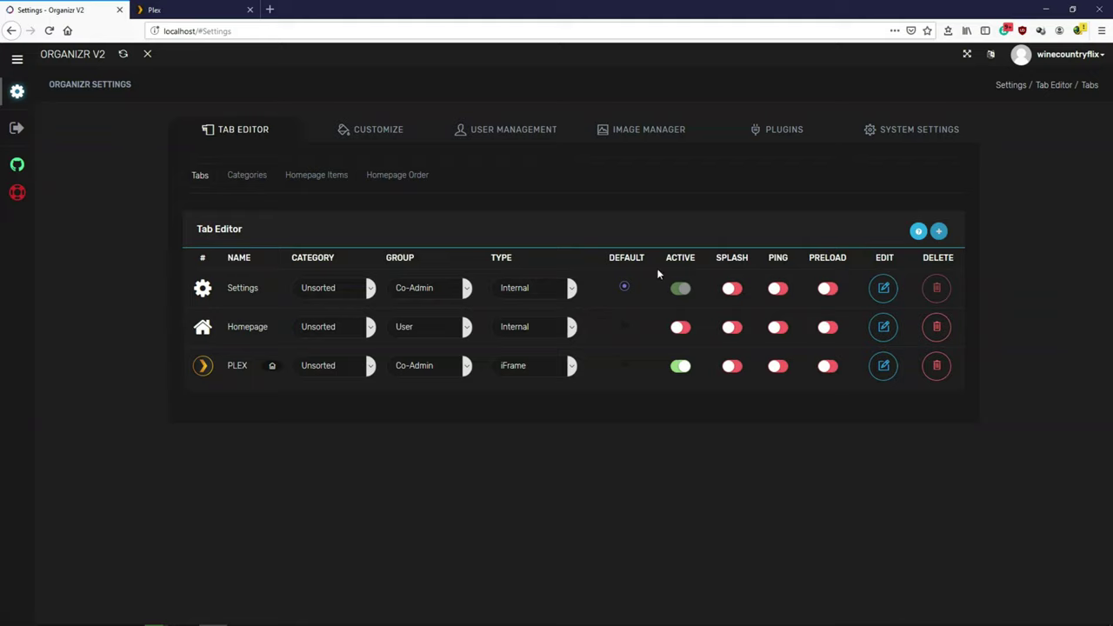
# - Make PLEX the default tab, use the Emby server's tray menu, then return to Plex
pyautogui.click(625, 366)
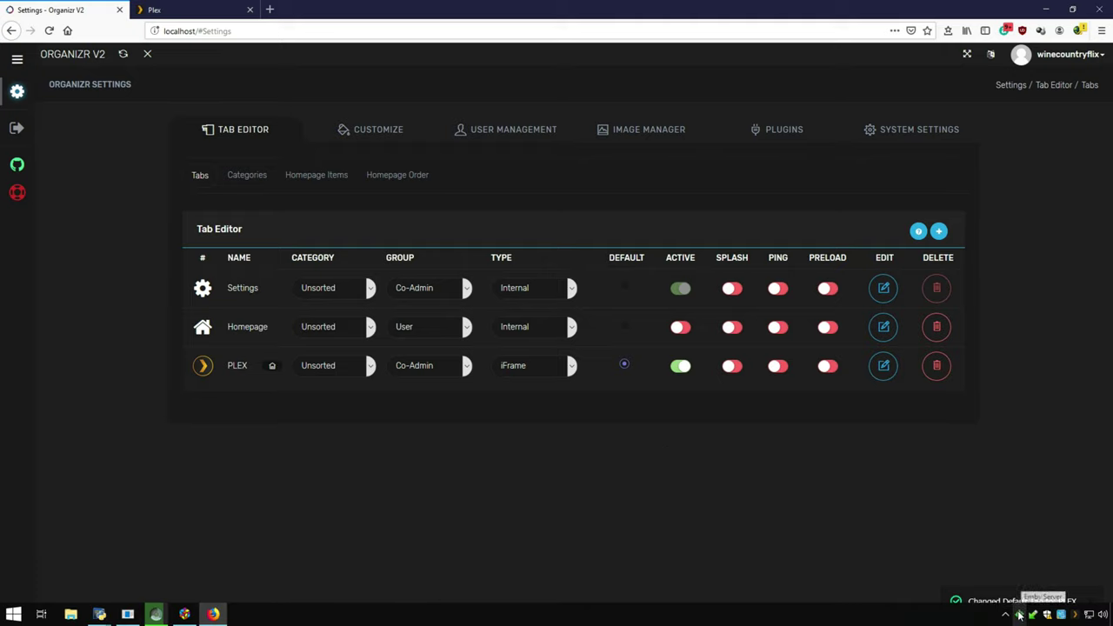
pyautogui.rightClick(1033, 619)
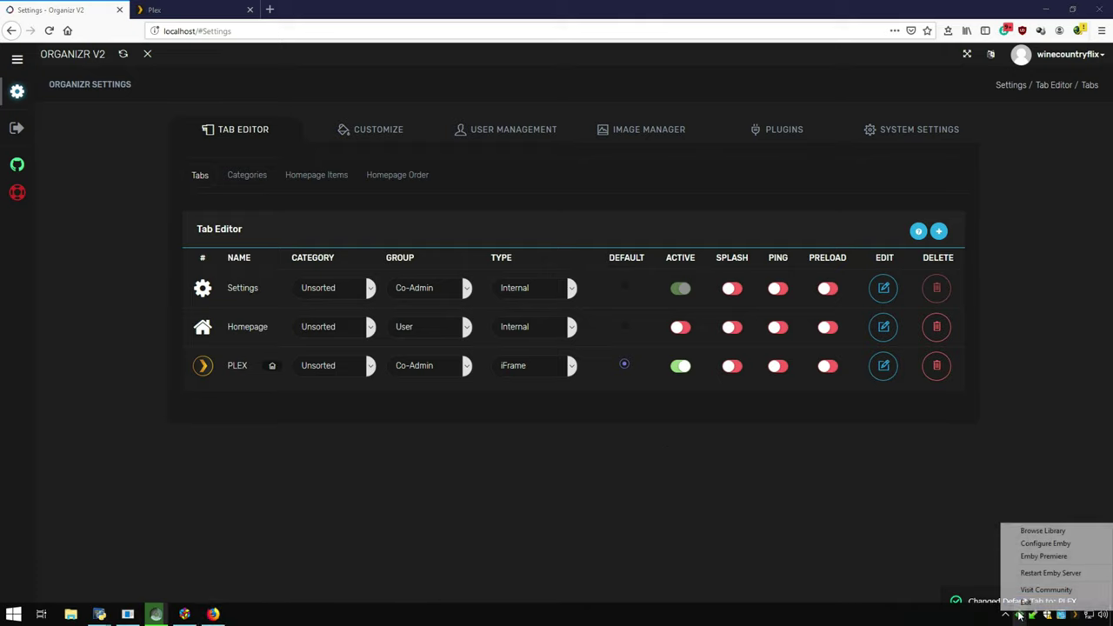
pyautogui.click(1040, 531)
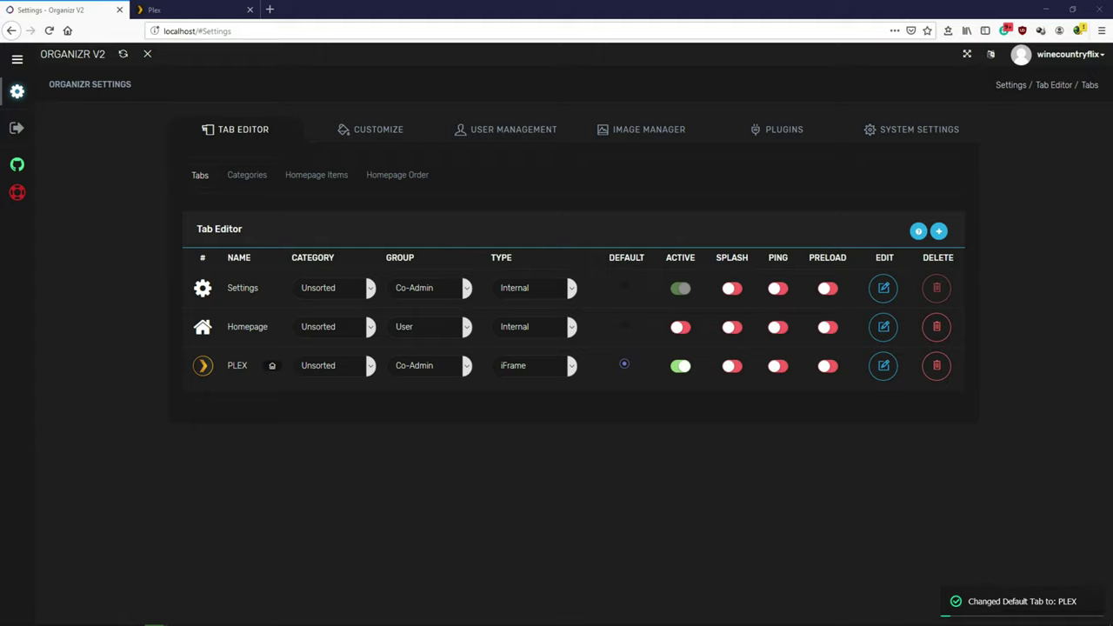
pyautogui.rightClick(1020, 619)
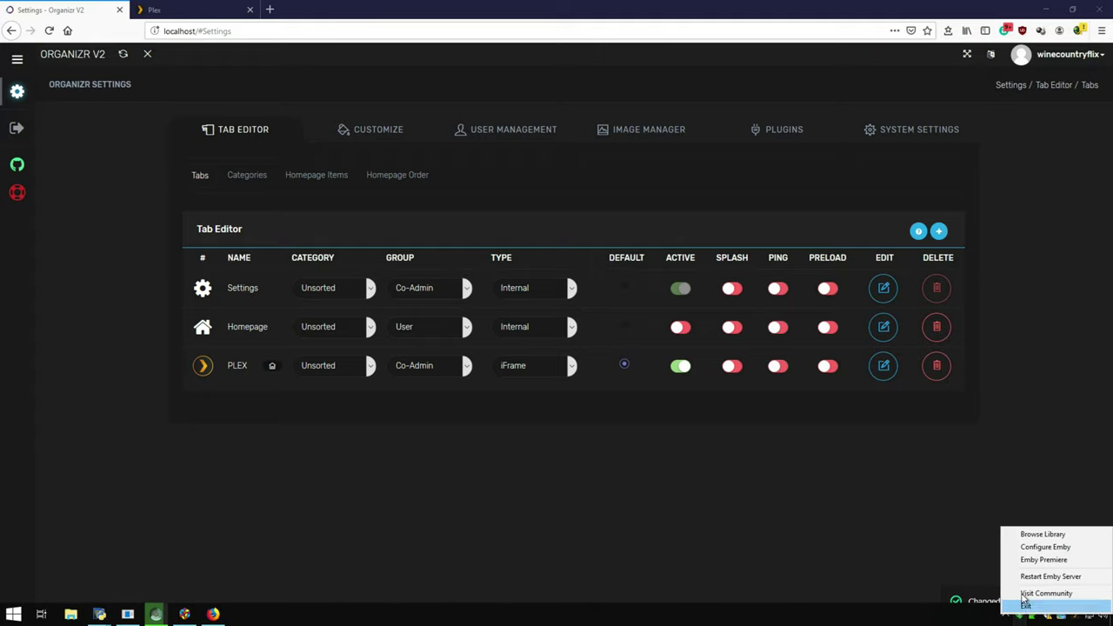
pyautogui.click(1018, 533)
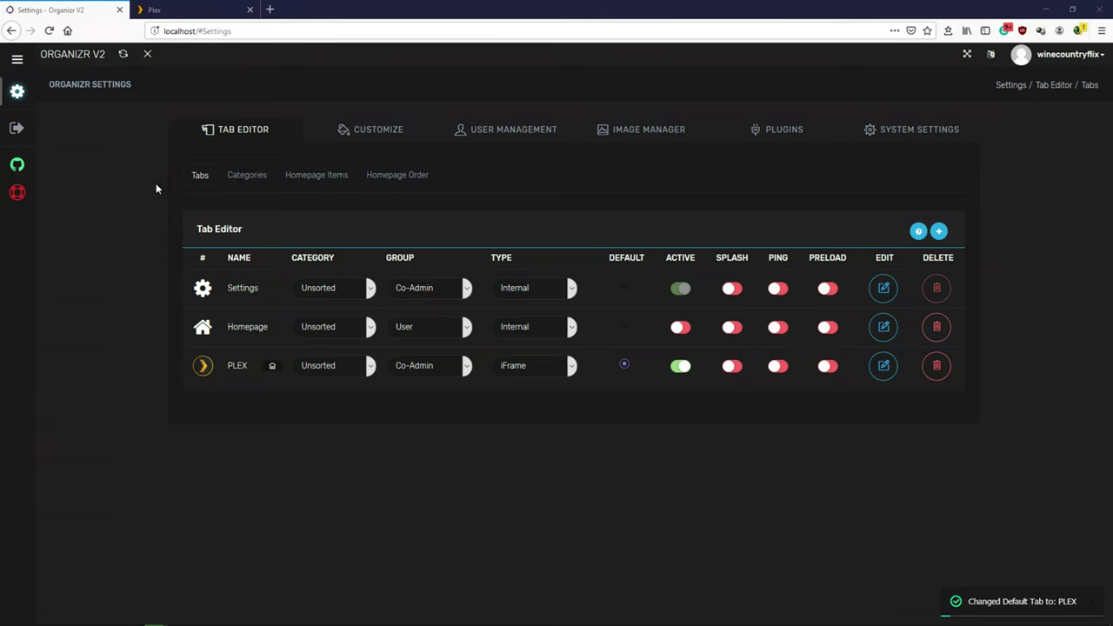
pyautogui.click(200, 9)
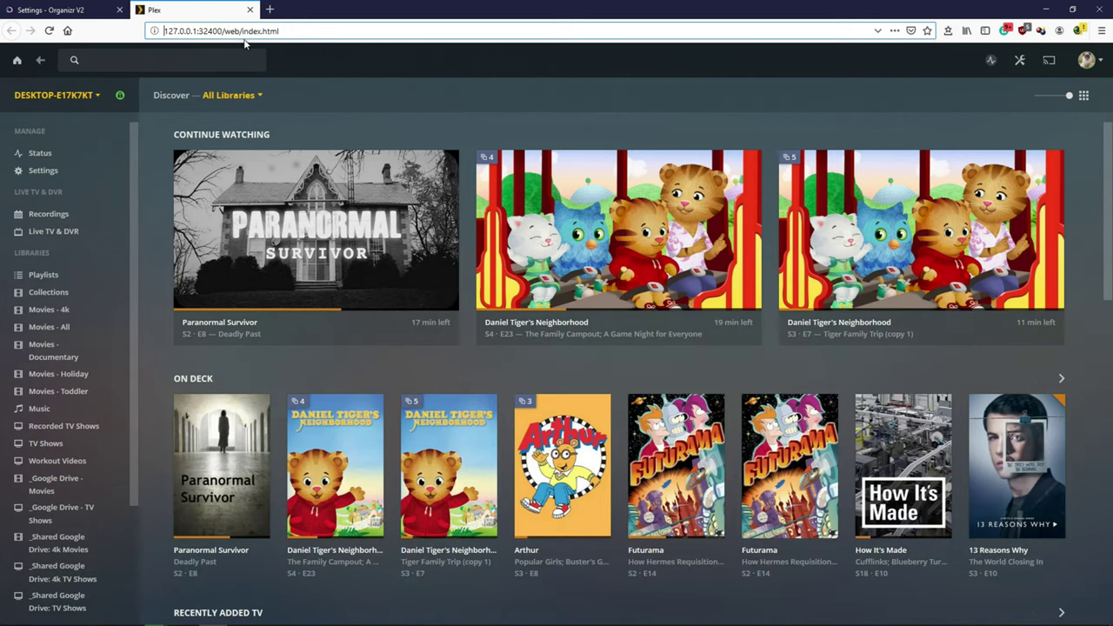
# - Replace the Plex address in the second browser tab with the Google homepage
pyautogui.click(281, 31)
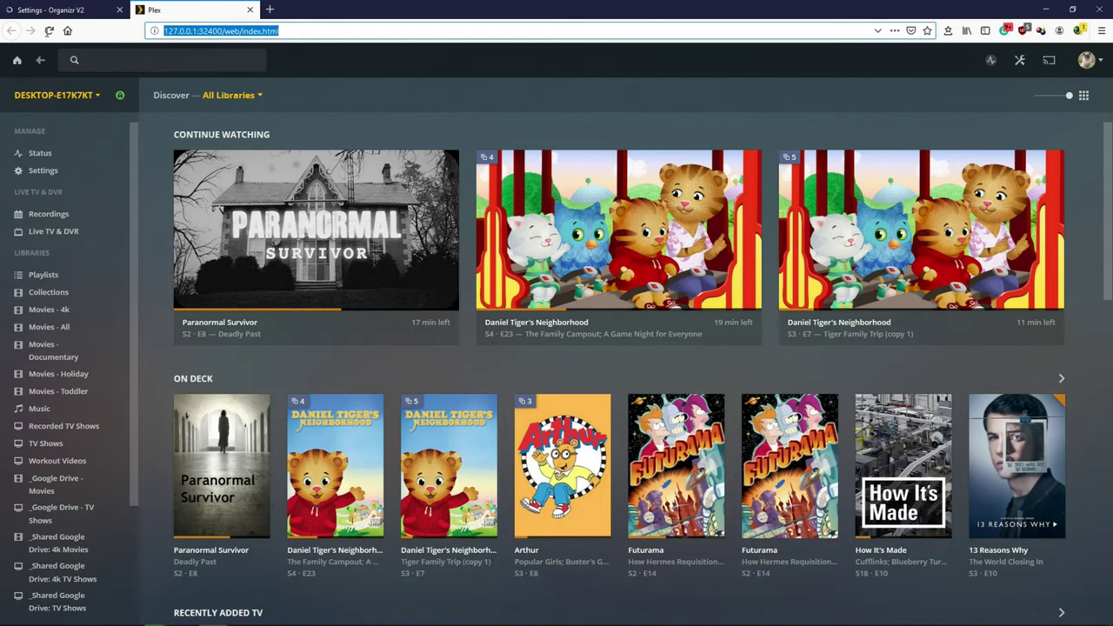
pyautogui.write('google.com')
pyautogui.press('Return')
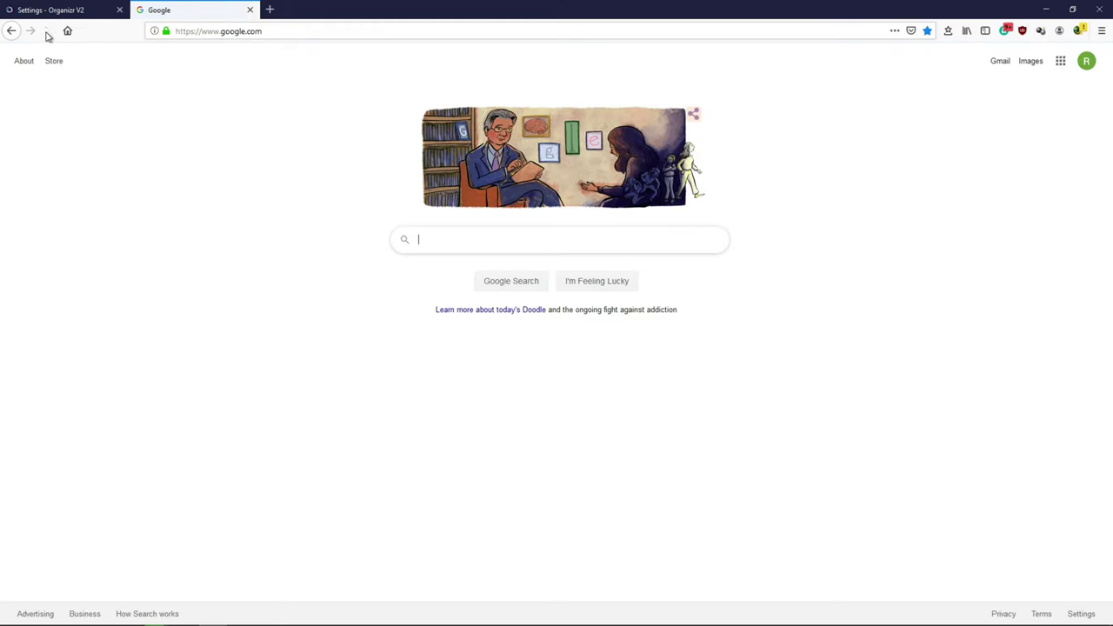
# - Load the suggested NZBGet address, log in, copy its URL, and start a new Organizr tab
pyautogui.click(235, 32)
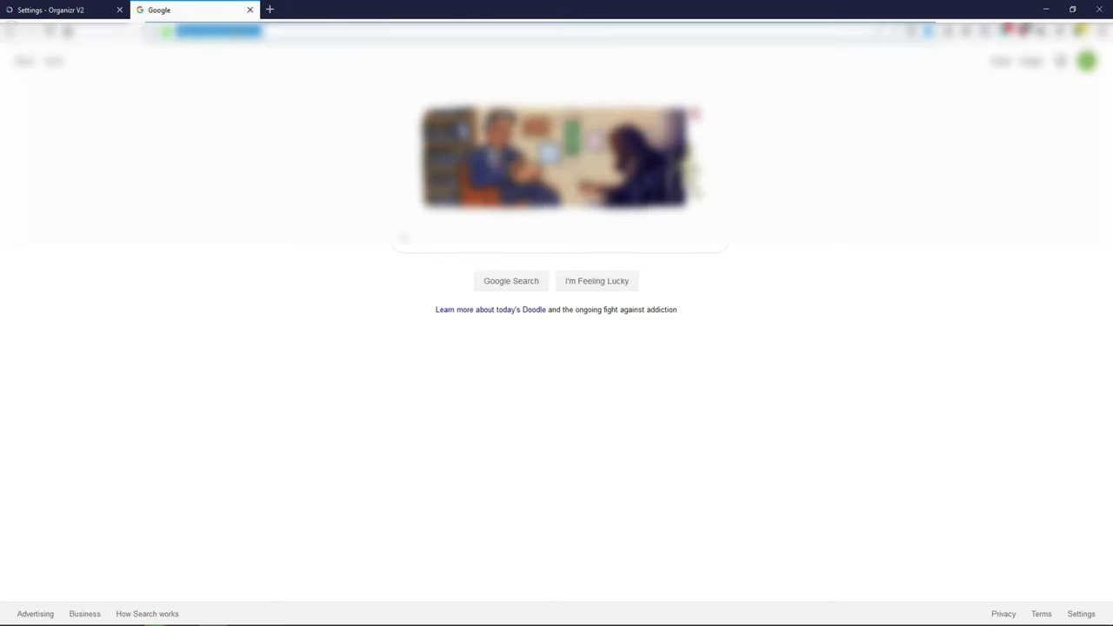
pyautogui.write('19')
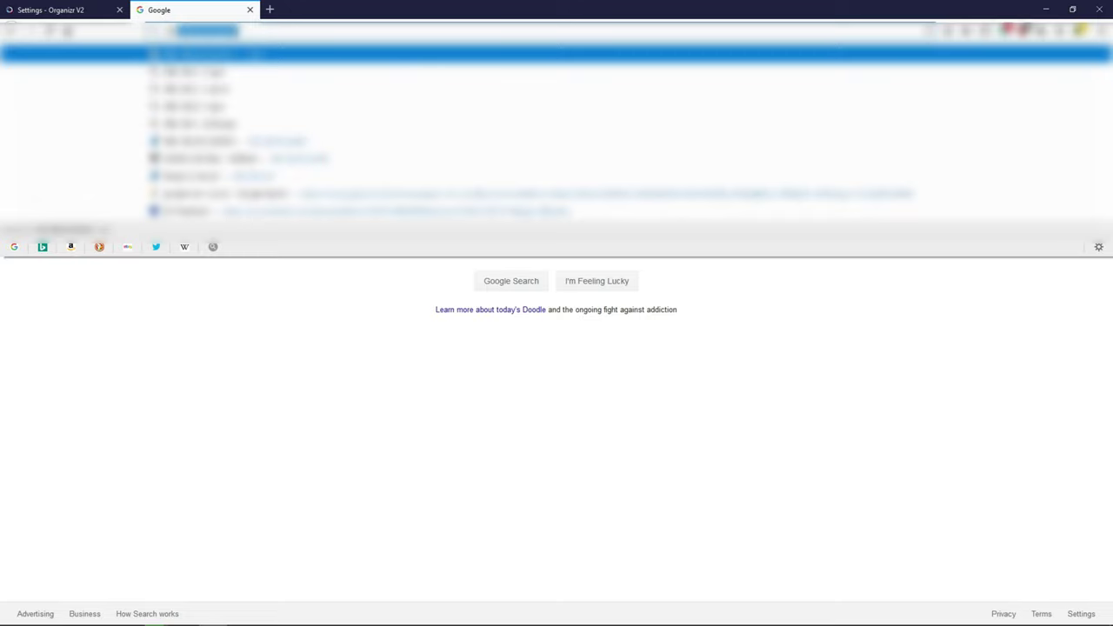
pyautogui.press('Down')
pyautogui.press('Down')
pyautogui.press('Down')
pyautogui.press('Down')
pyautogui.press('Down')
pyautogui.press('Down')
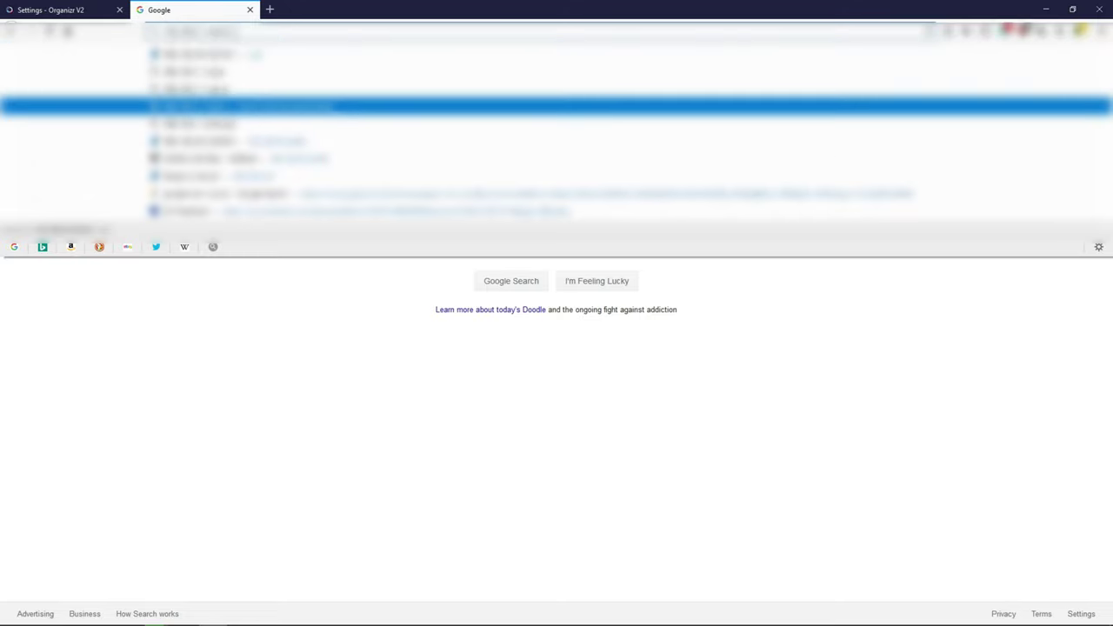
pyautogui.press('Return')
pyautogui.click(531, 346)
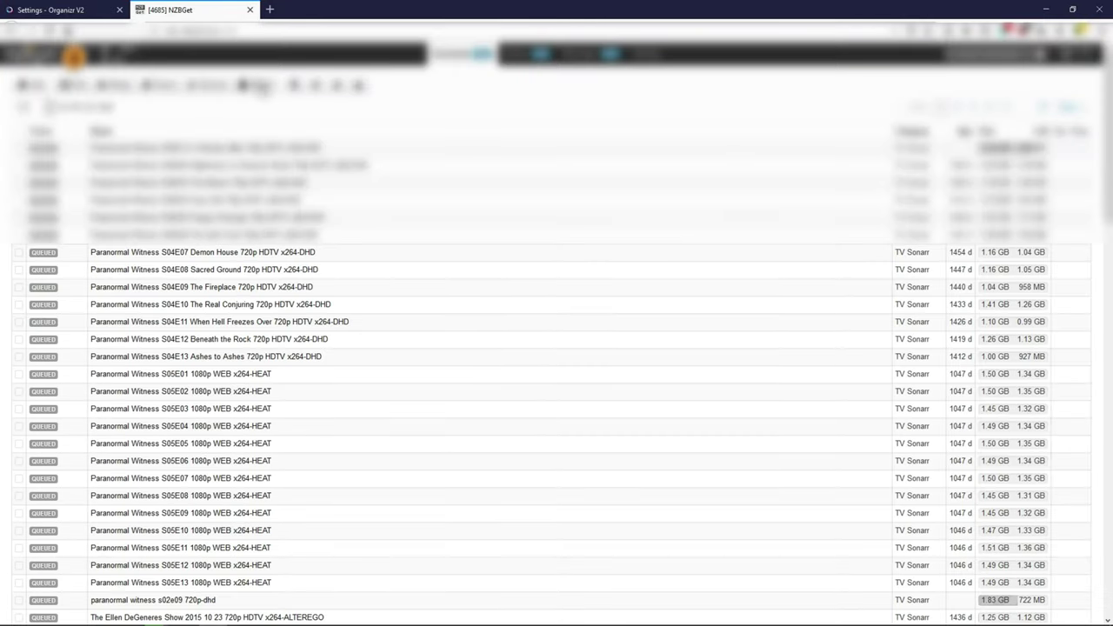
pyautogui.click(213, 30)
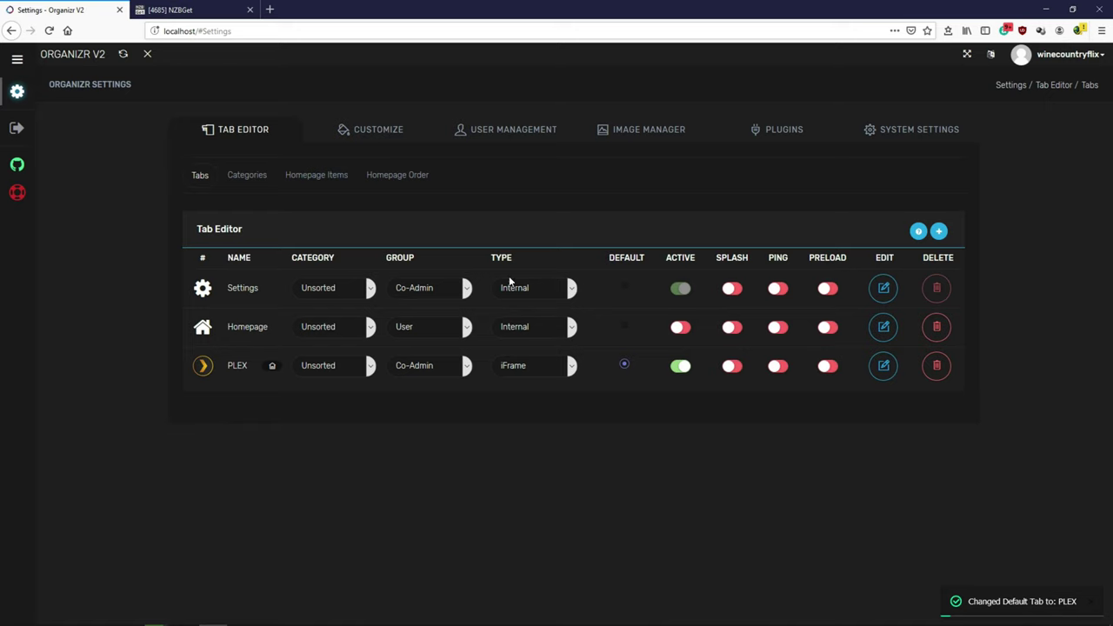
pyautogui.click(939, 231)
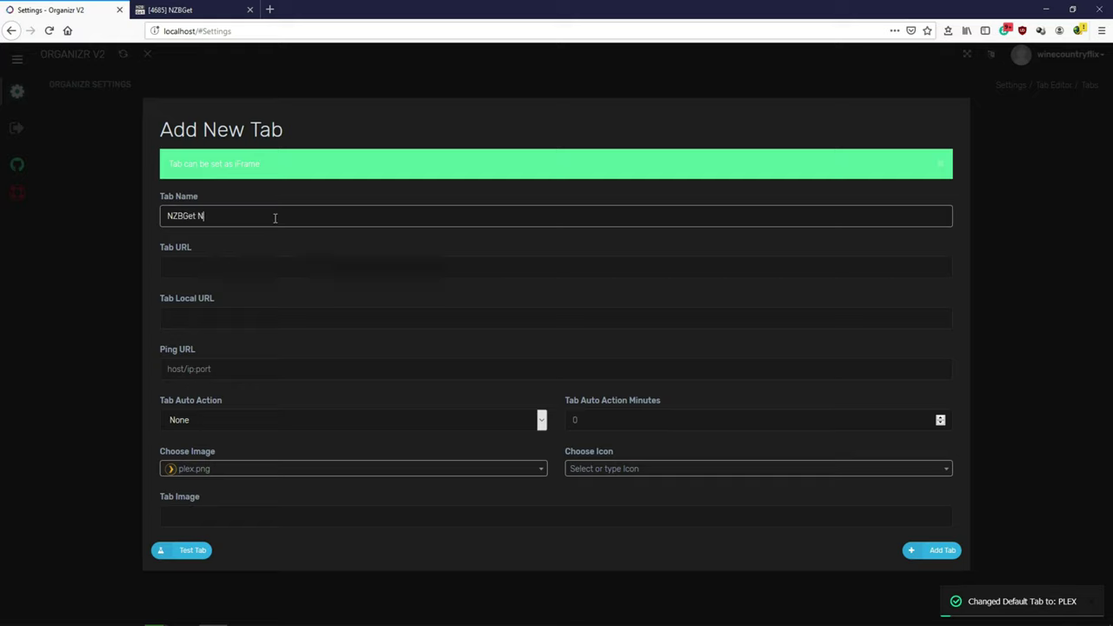
# - Add the NZBGet NAS tab with the pasted NZBGet URL and the nzbget.png image
pyautogui.click(219, 266)
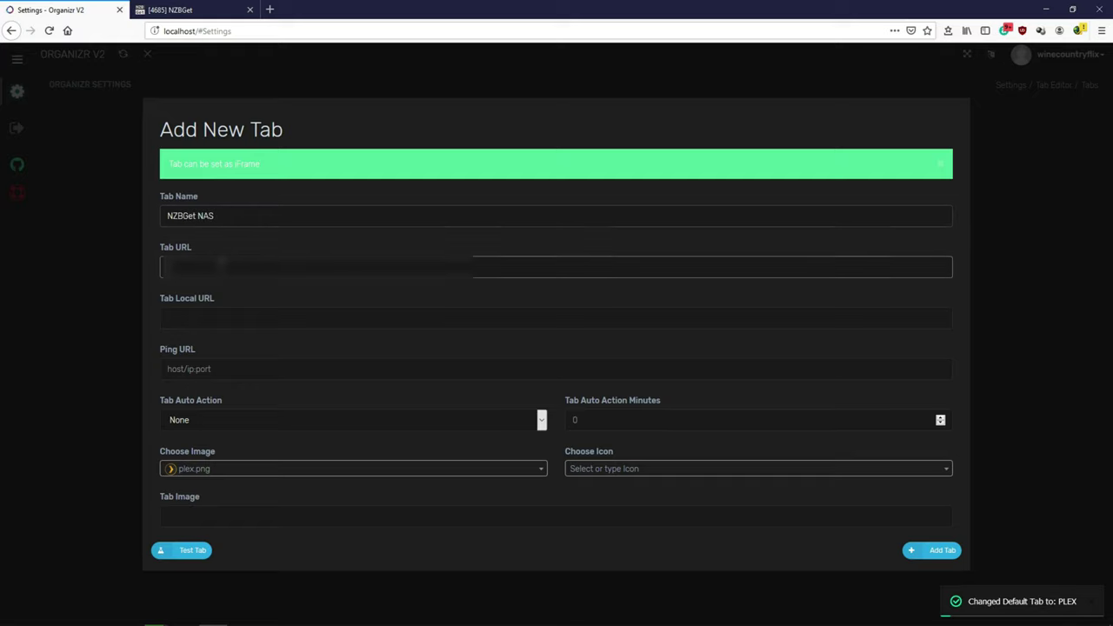
pyautogui.hotkey('ctrl', 'v')
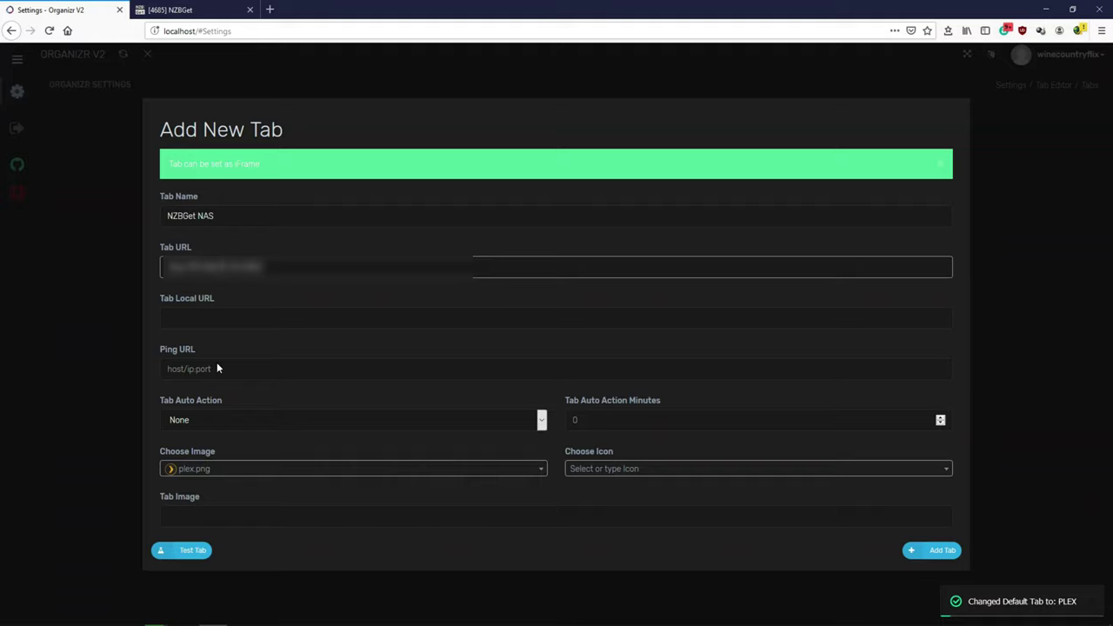
pyautogui.click(214, 475)
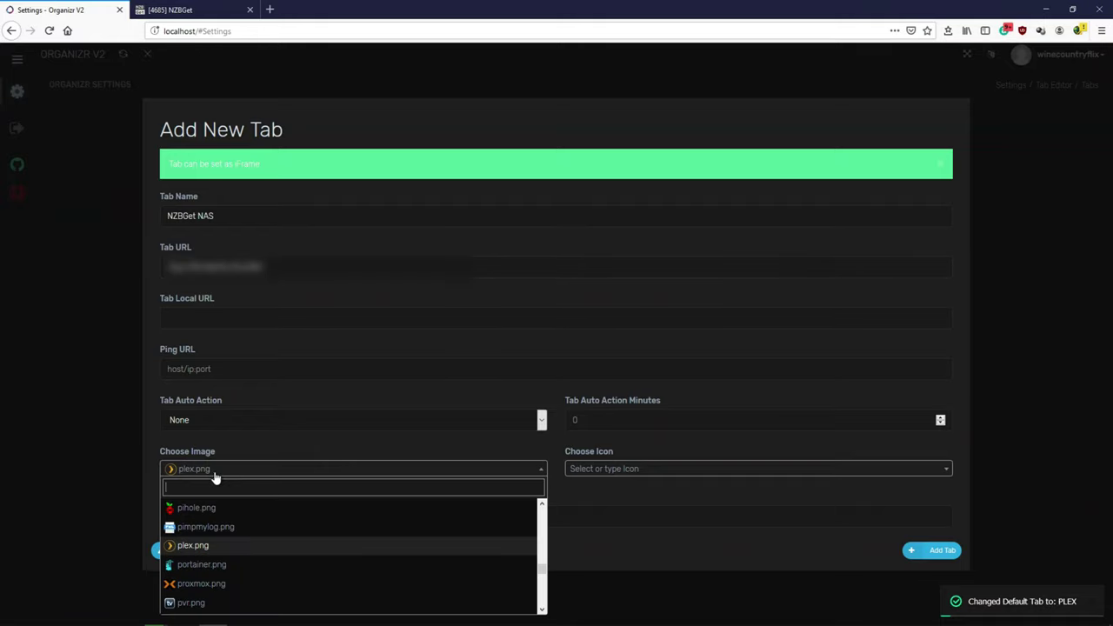
pyautogui.write('nzbg')
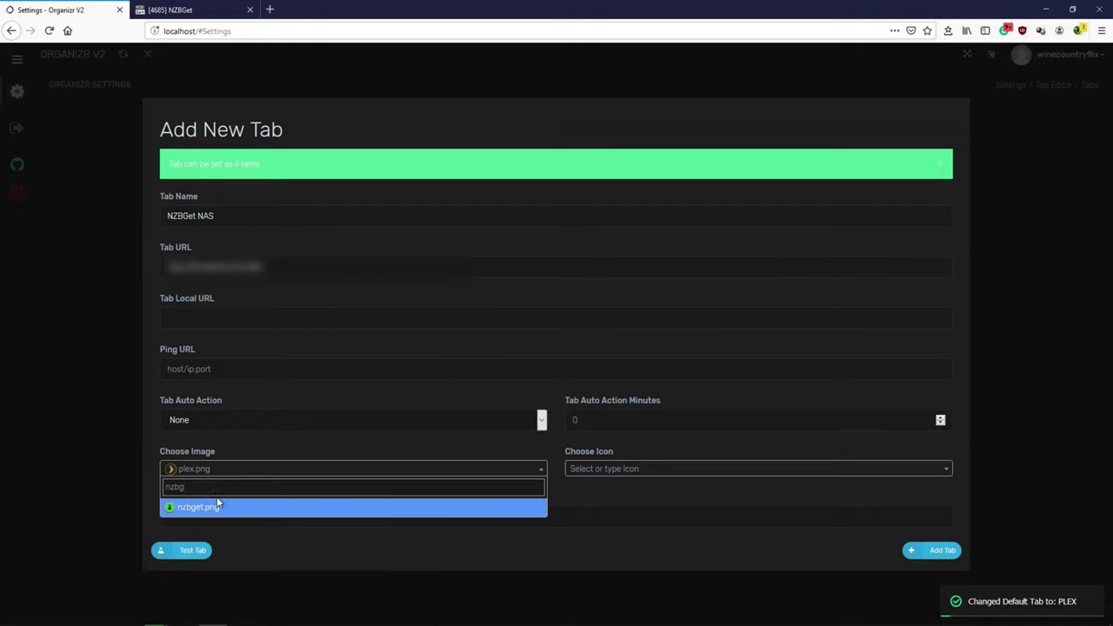
pyautogui.click(217, 509)
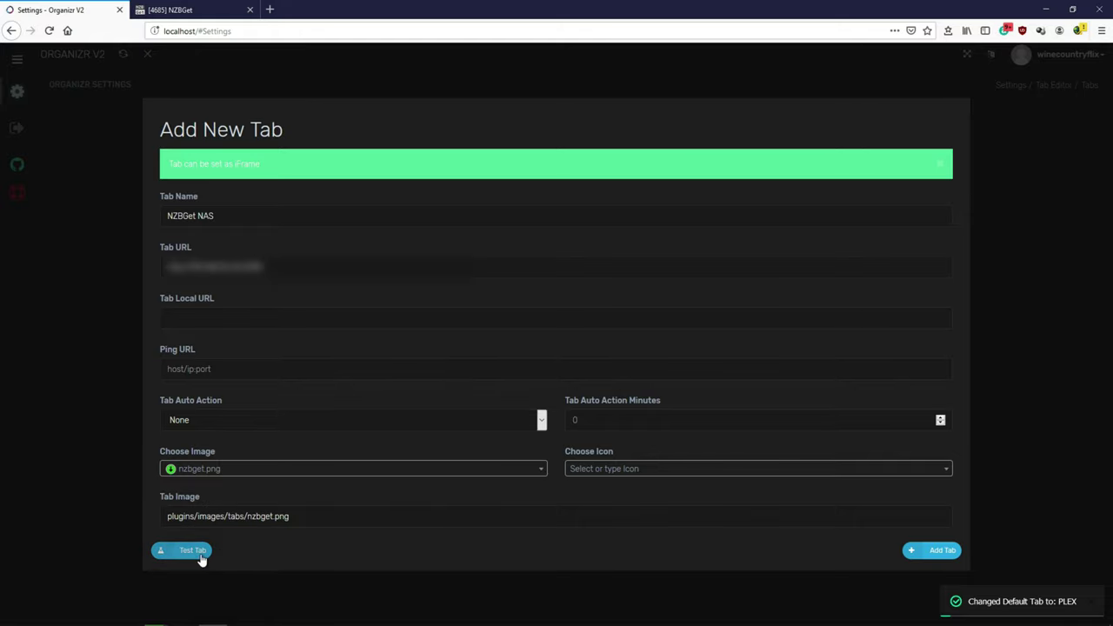
pyautogui.click(949, 555)
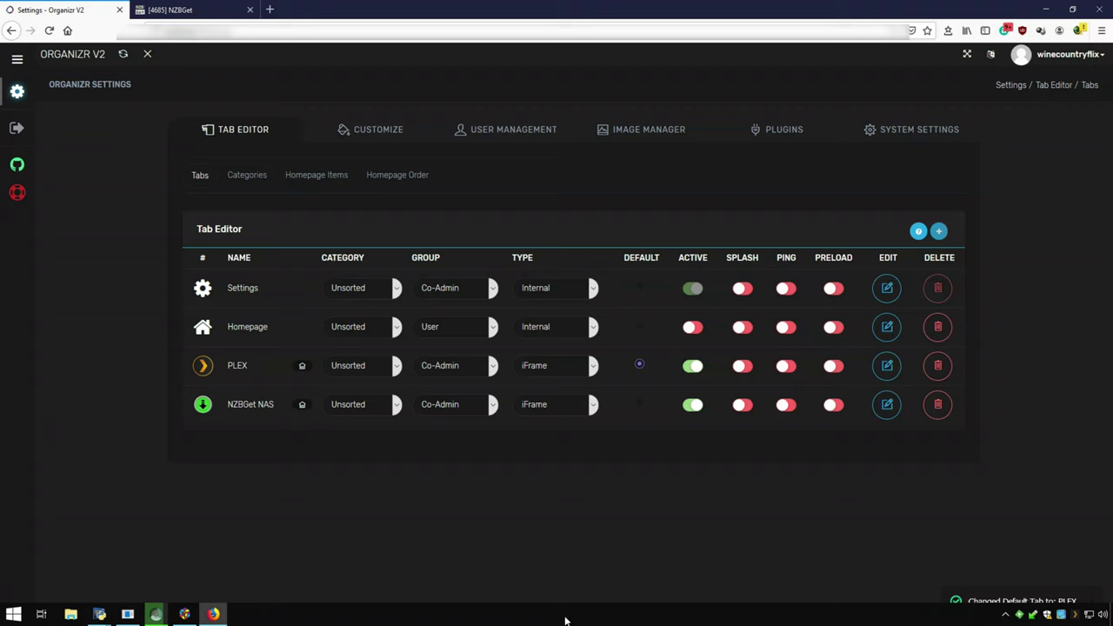
pyautogui.click(217, 11)
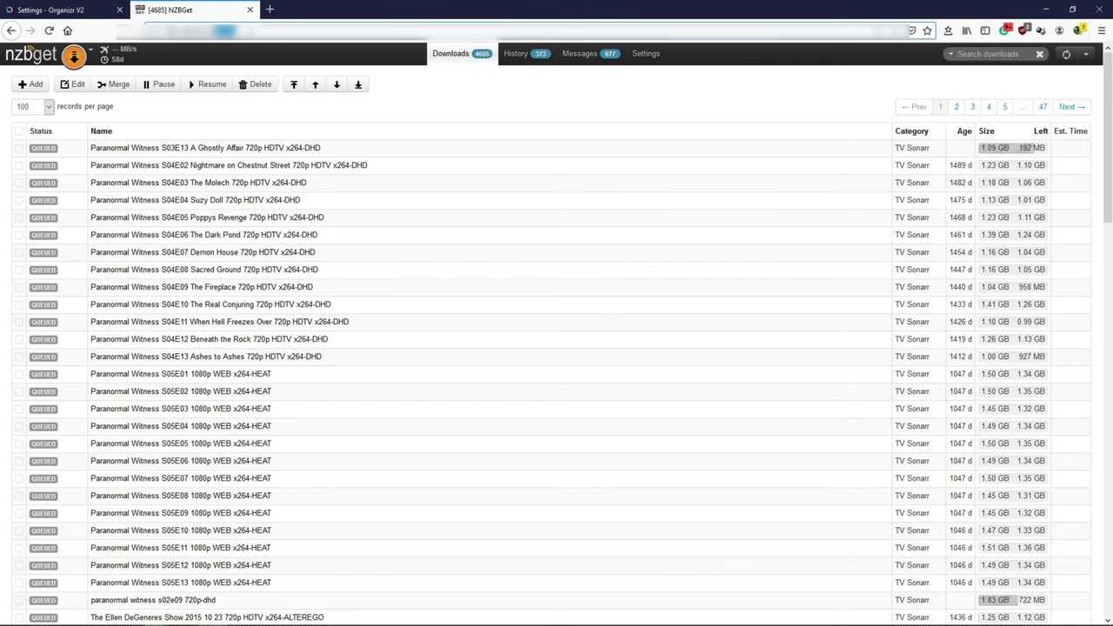
# - Load the ASUSTOR ADM desktop at 192.168.50.33:8000 and launch qBittorrent from it
pyautogui.write('192.168.50.33:8000')
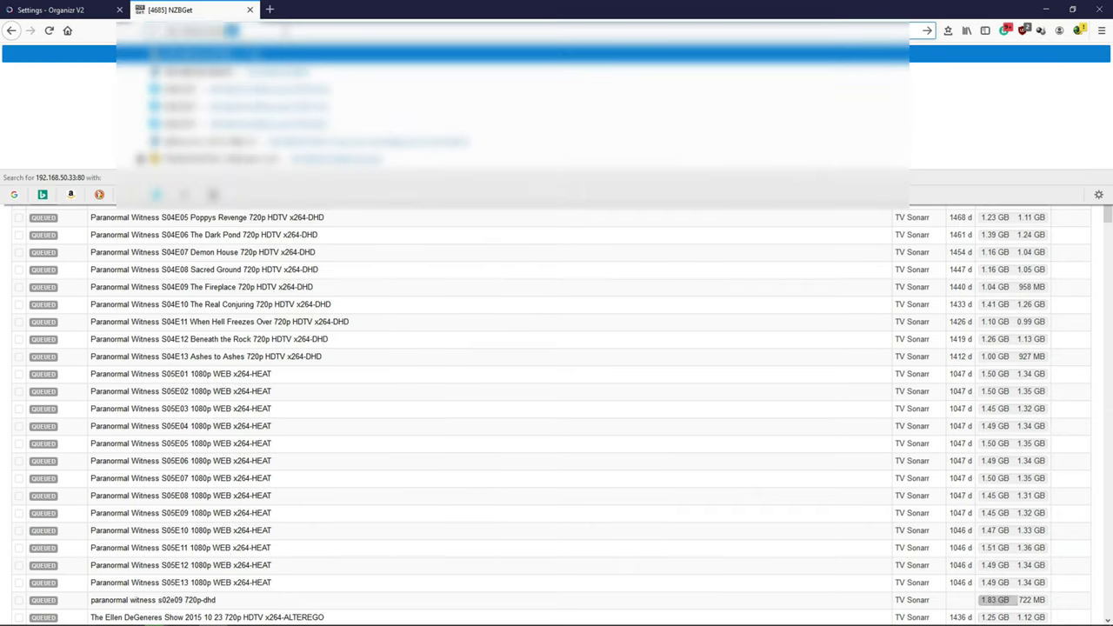
pyautogui.press('Return')
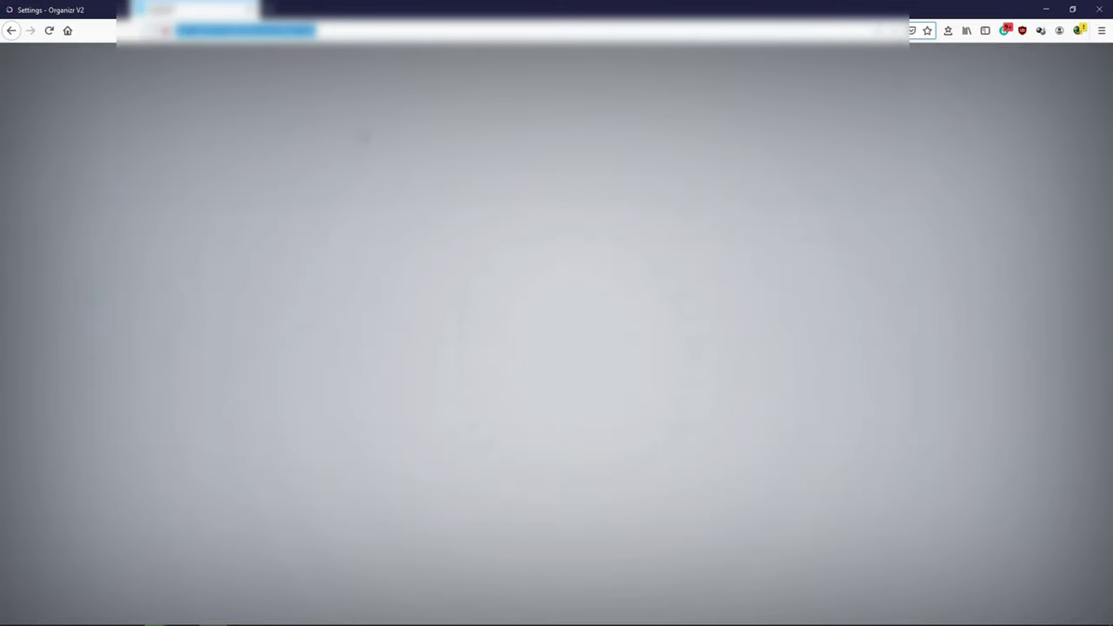
pyautogui.press('Return')
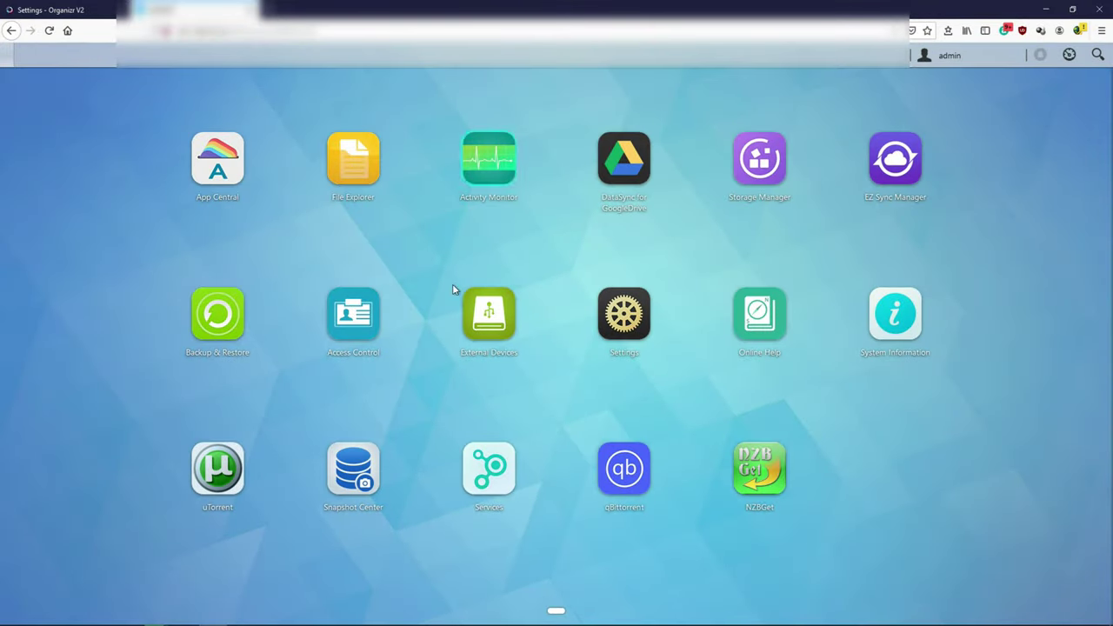
pyautogui.click(624, 468)
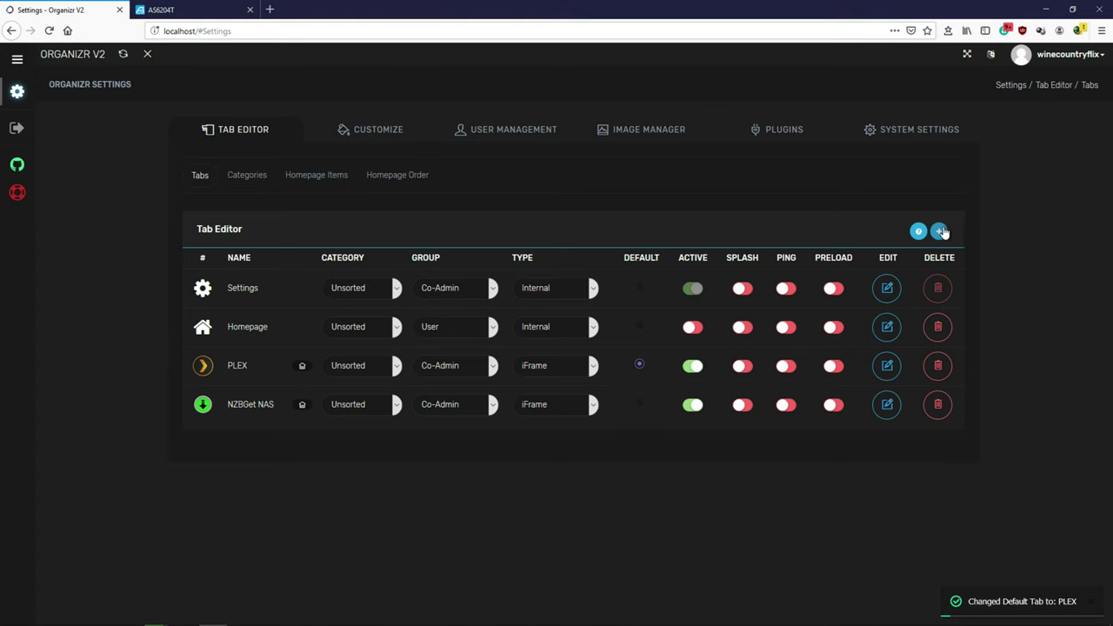
# - Add a QBIT NAS tab with the pasted qBittorrent URL and qBittorrent.png image, testing it first
pyautogui.click(938, 230)
pyautogui.click(249, 210)
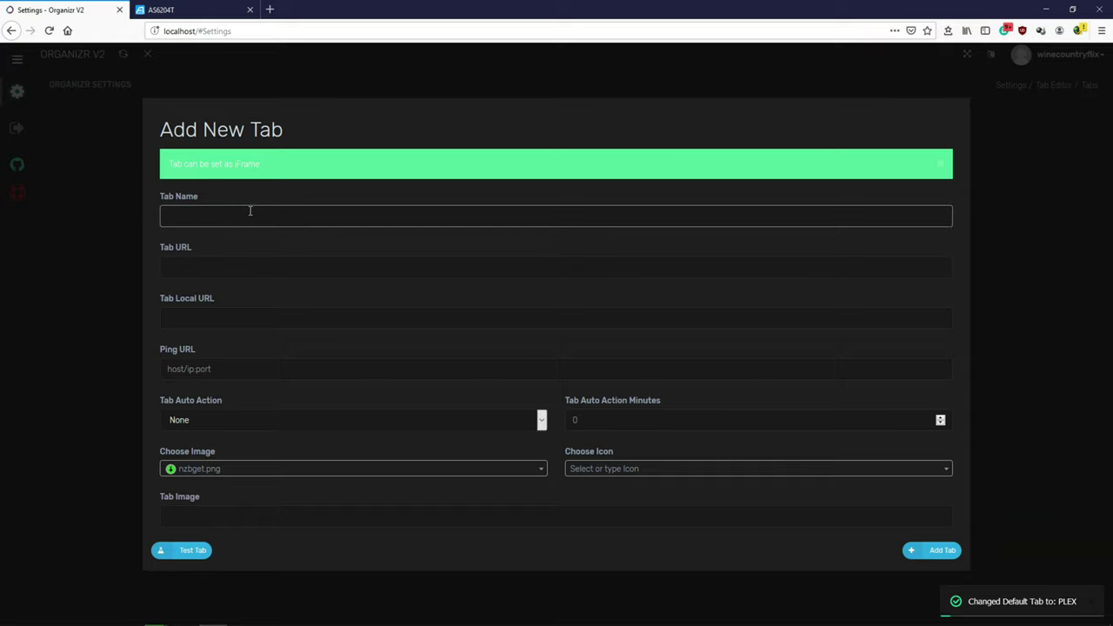
pyautogui.click(231, 258)
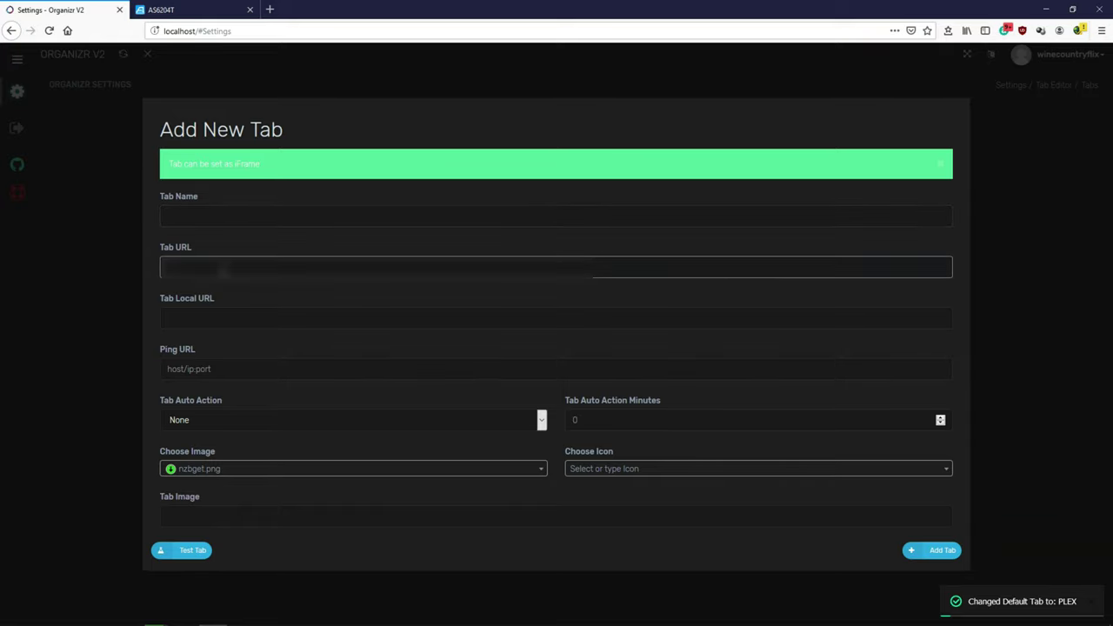
pyautogui.hotkey('ctrl', 'v')
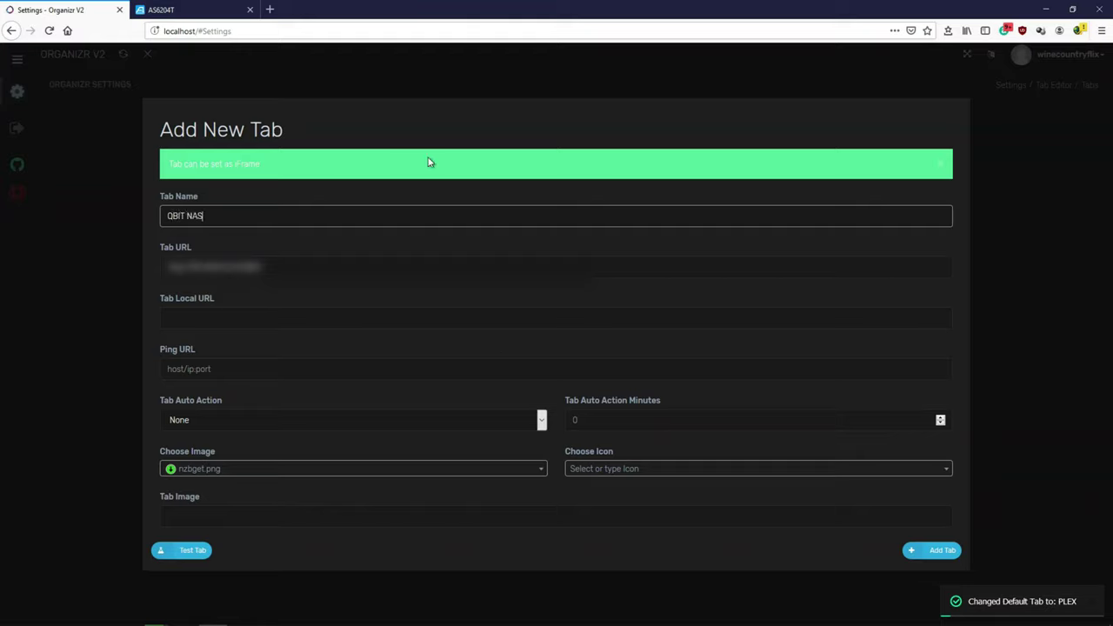
pyautogui.click(271, 475)
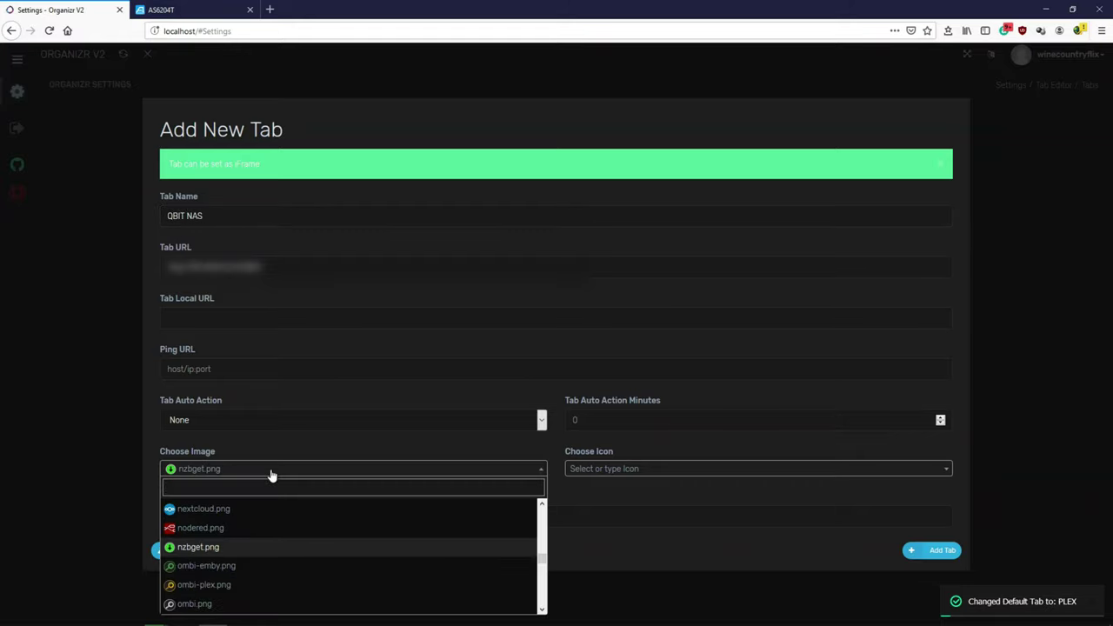
pyautogui.write('qbit')
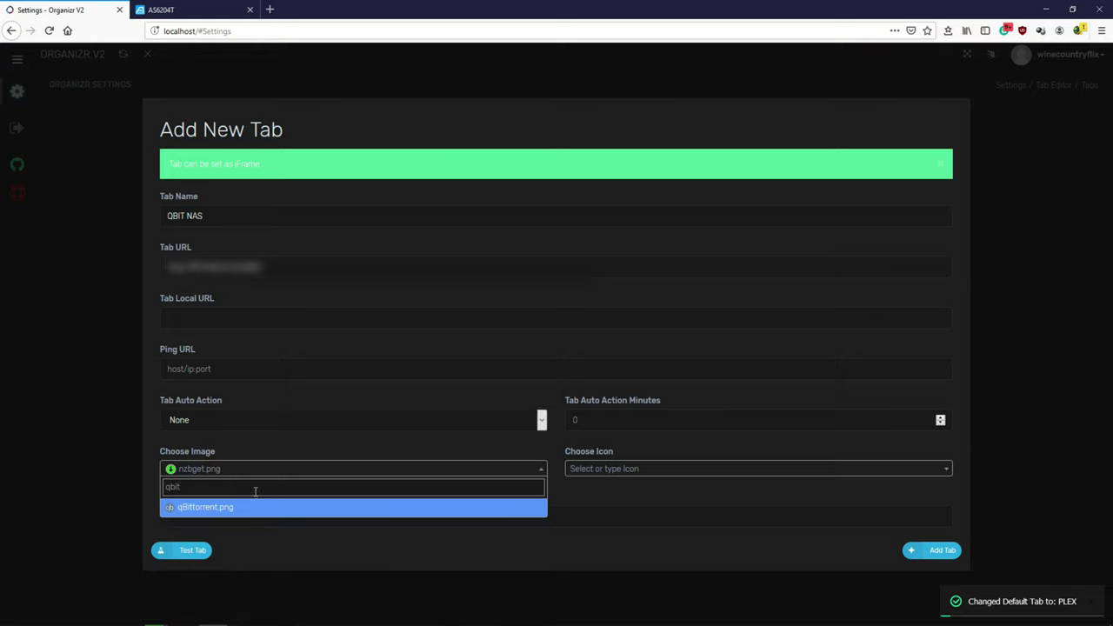
pyautogui.click(254, 508)
pyautogui.click(187, 549)
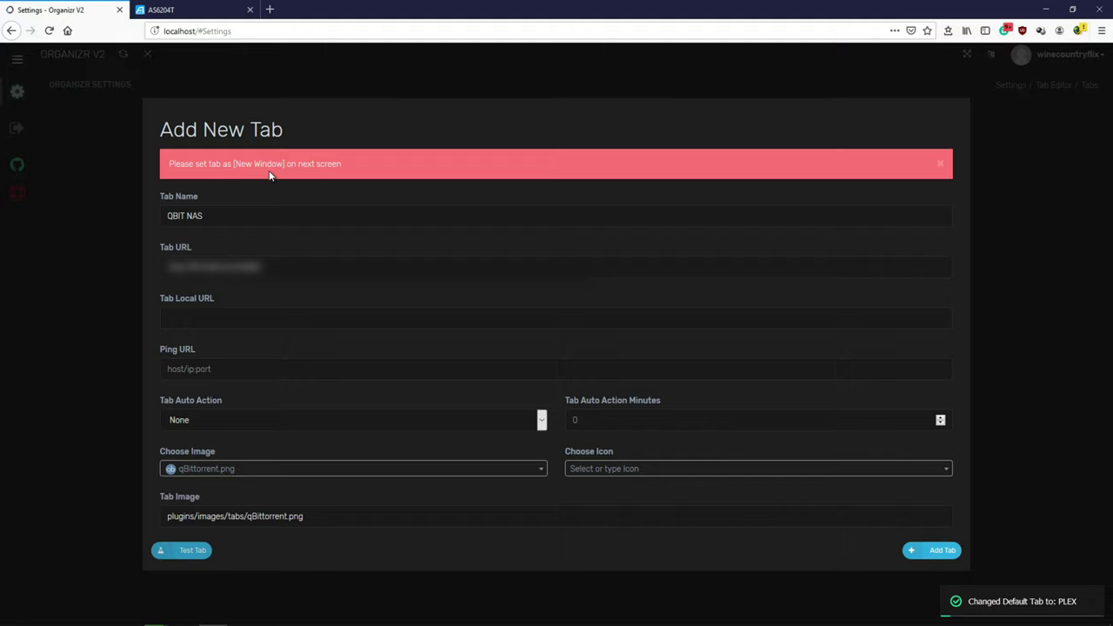
pyautogui.click(941, 552)
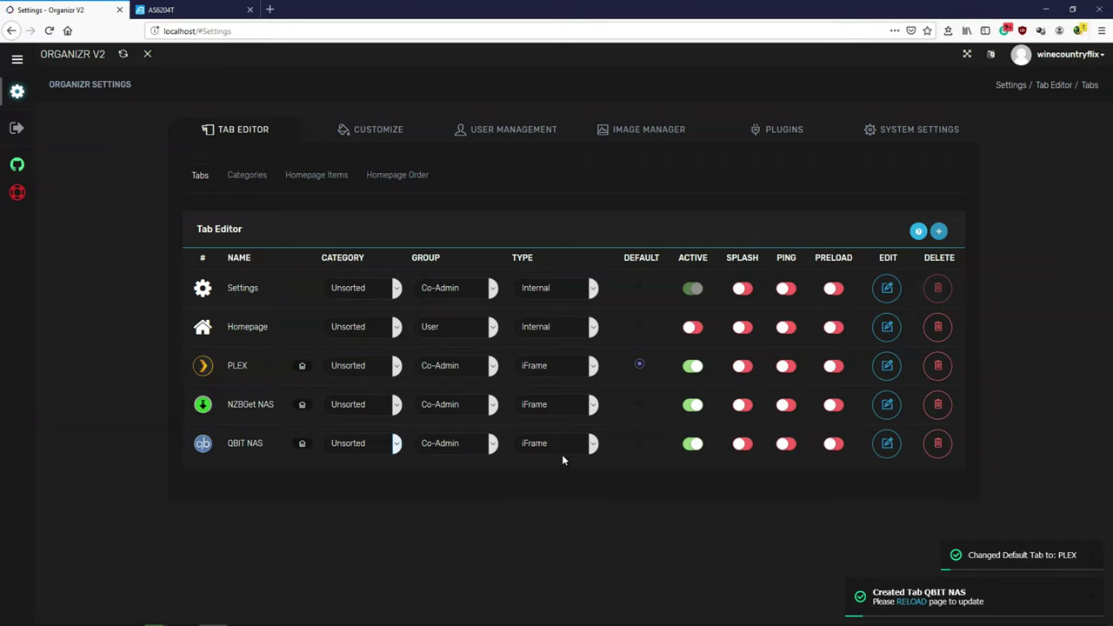
# - Set the QBIT NAS tab type to New Window and toggle Homepage to active
pyautogui.click(594, 445)
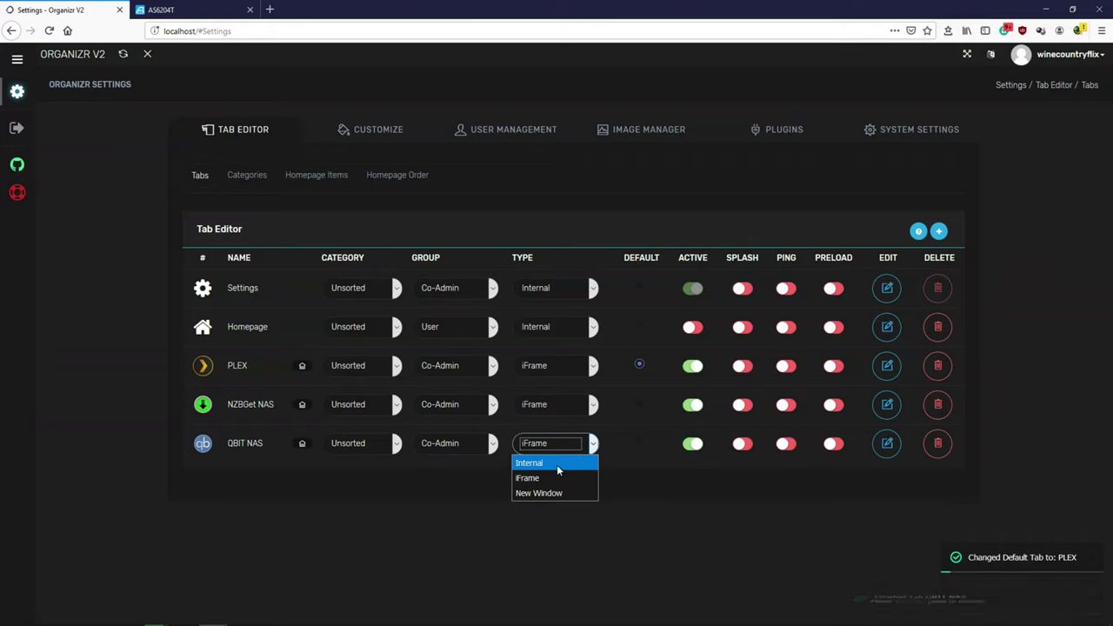
pyautogui.click(544, 493)
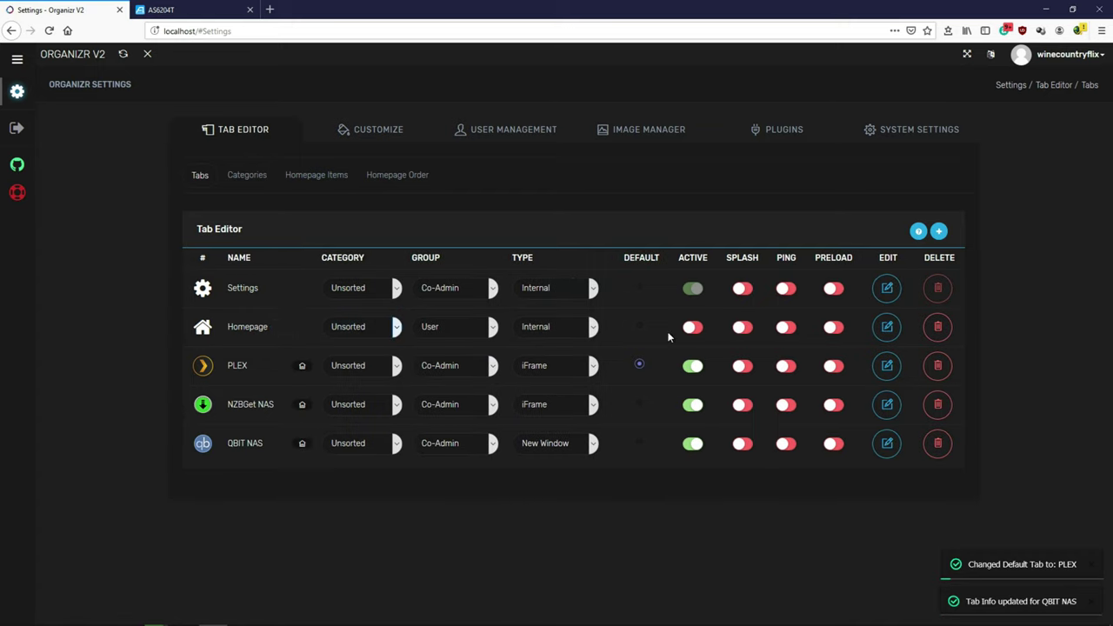
pyautogui.click(693, 328)
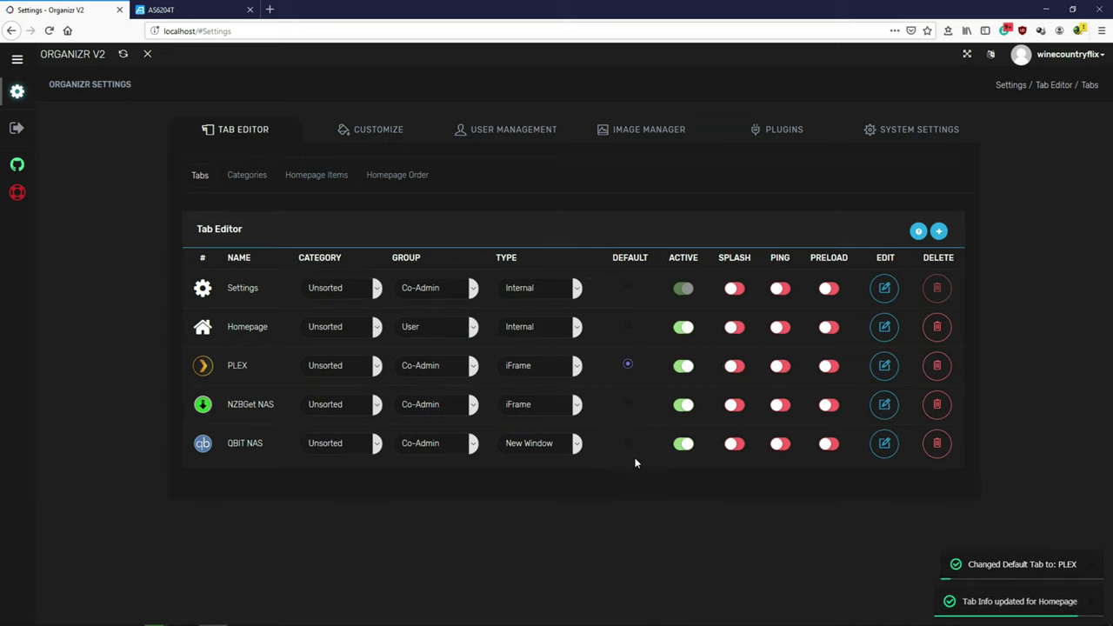
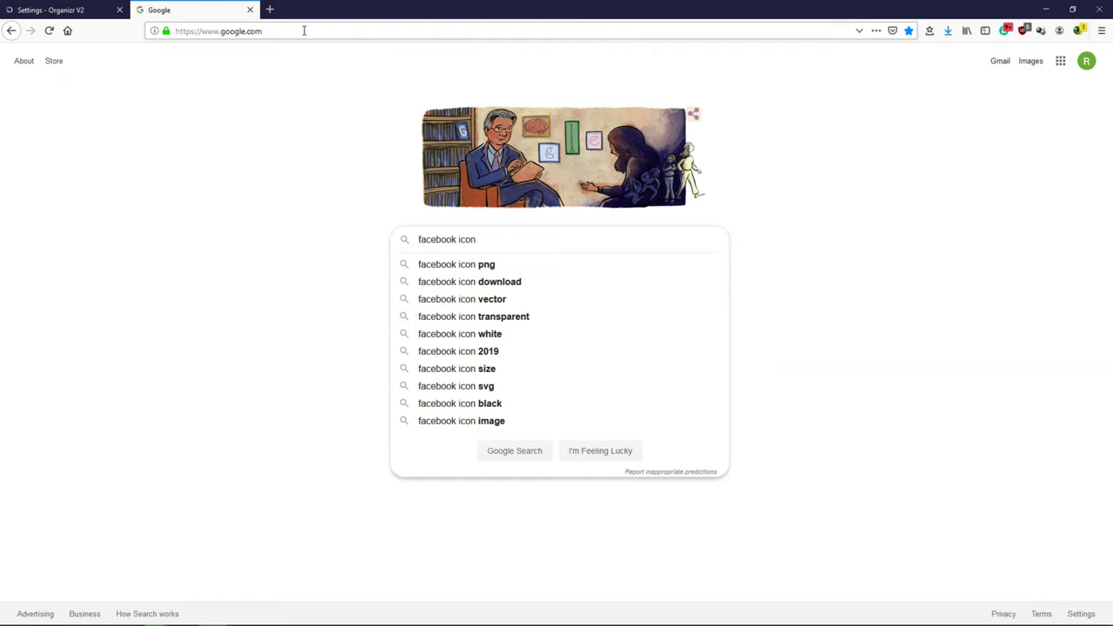
# - Search Google Images for 'facebook icon round png'
pyautogui.write('round png')
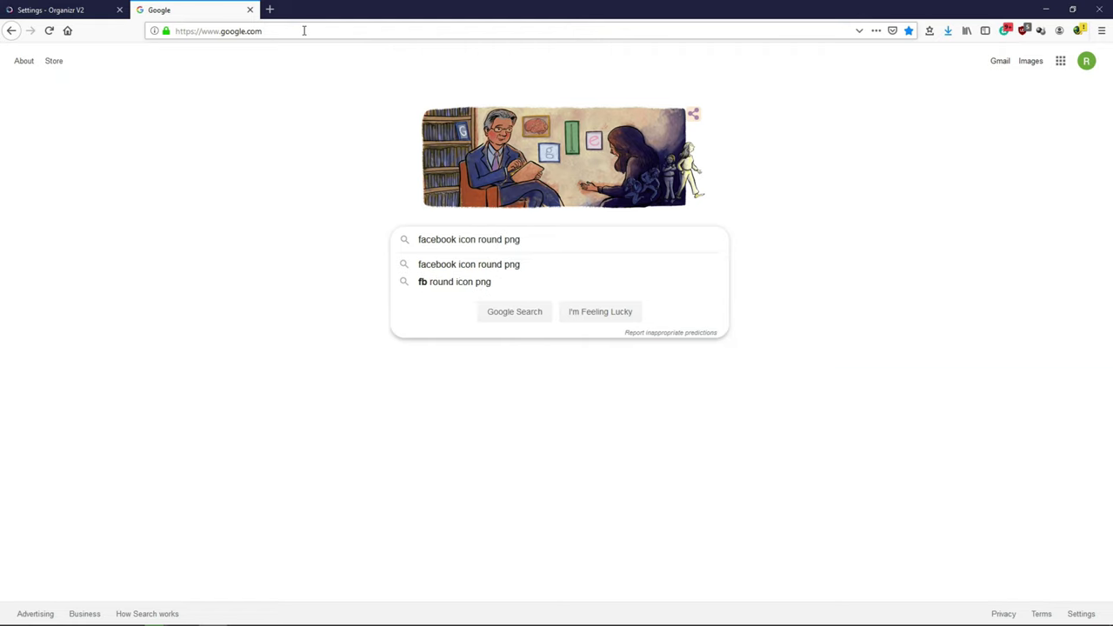
pyautogui.press('Return')
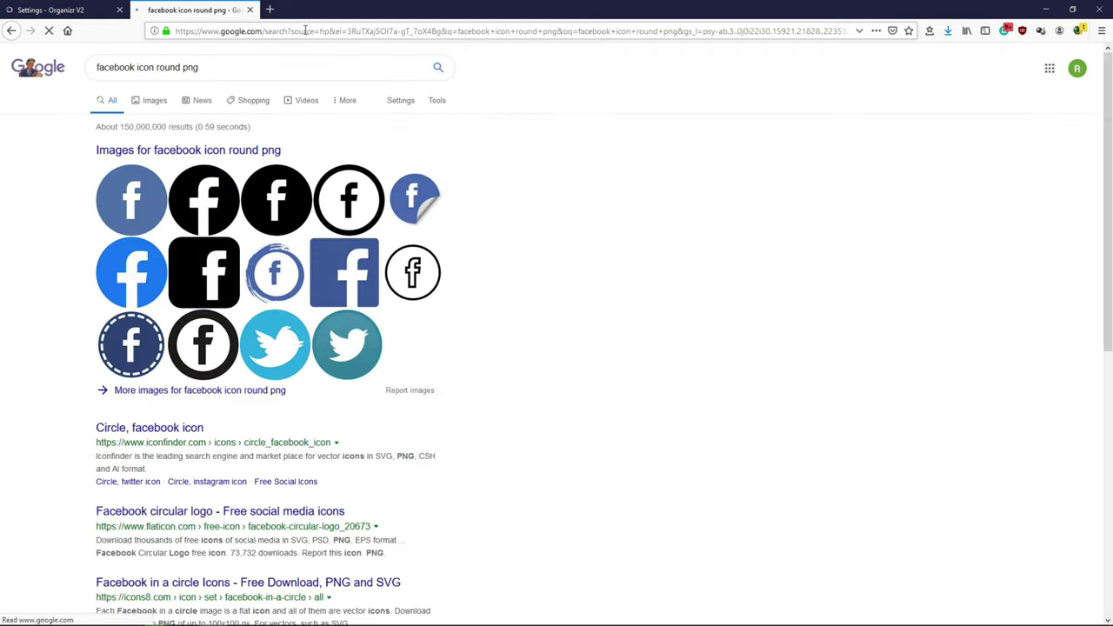
pyautogui.click(162, 104)
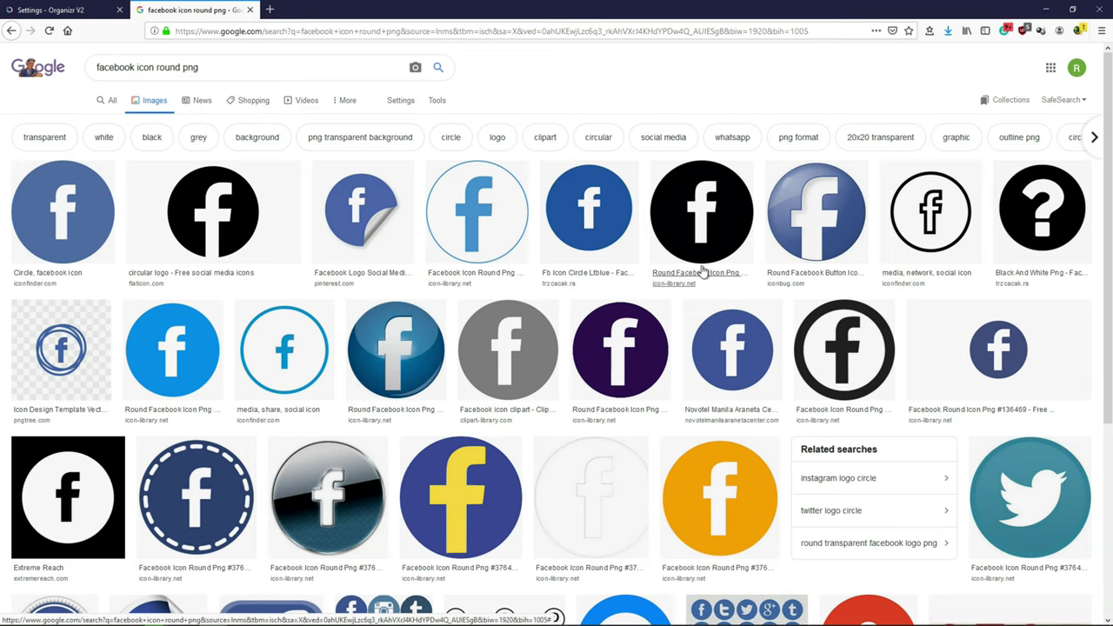
# - Preview the round Facebook button and the Pngtree icon candidates
pyautogui.click(791, 238)
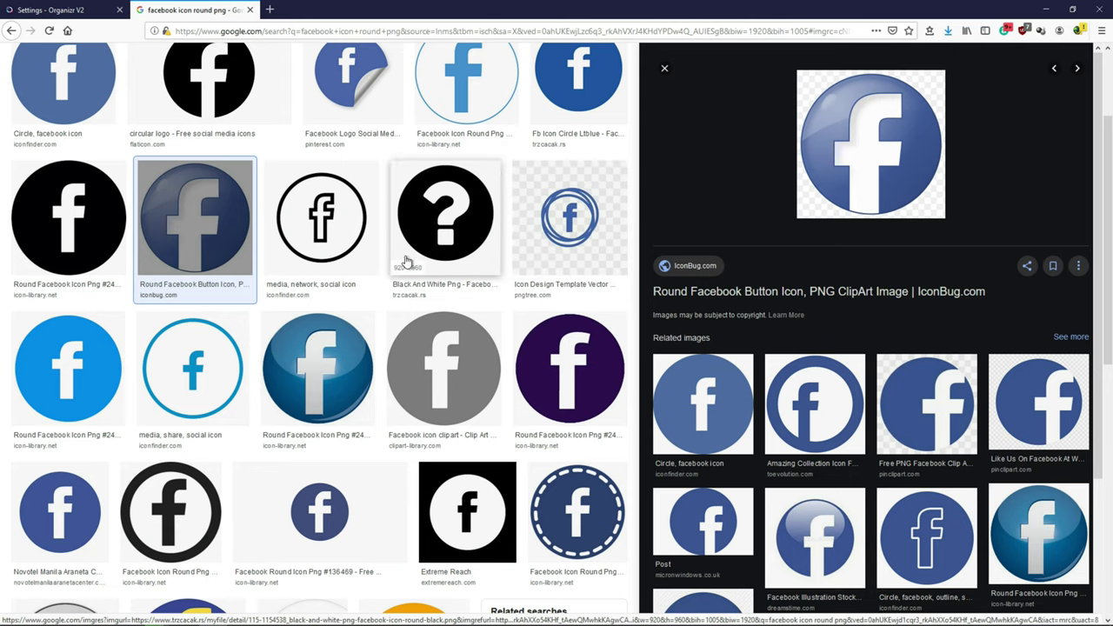
pyautogui.click(597, 256)
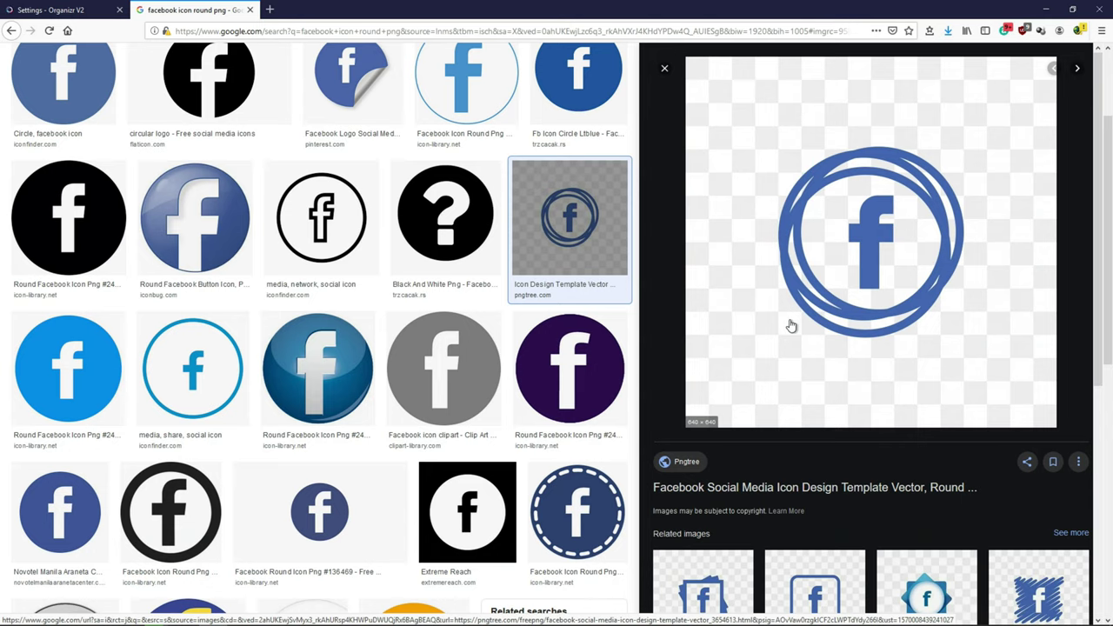
pyautogui.rightClick(792, 326)
# - Cancel saving the JPG version and preview the Round Facebook Button Icon again
pyautogui.click(817, 462)
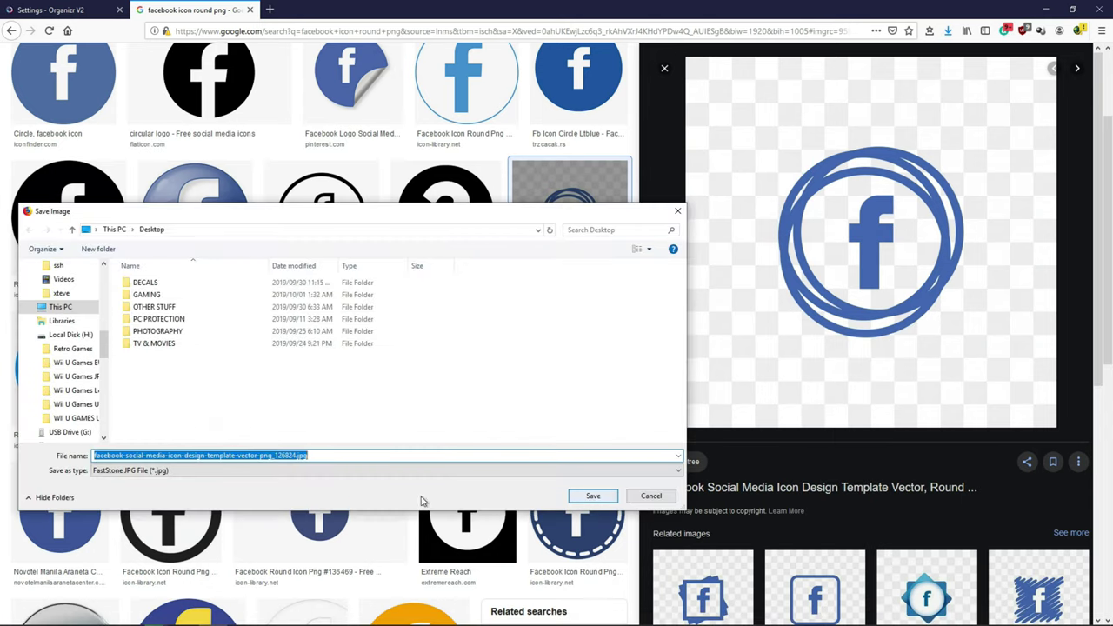
pyautogui.click(592, 495)
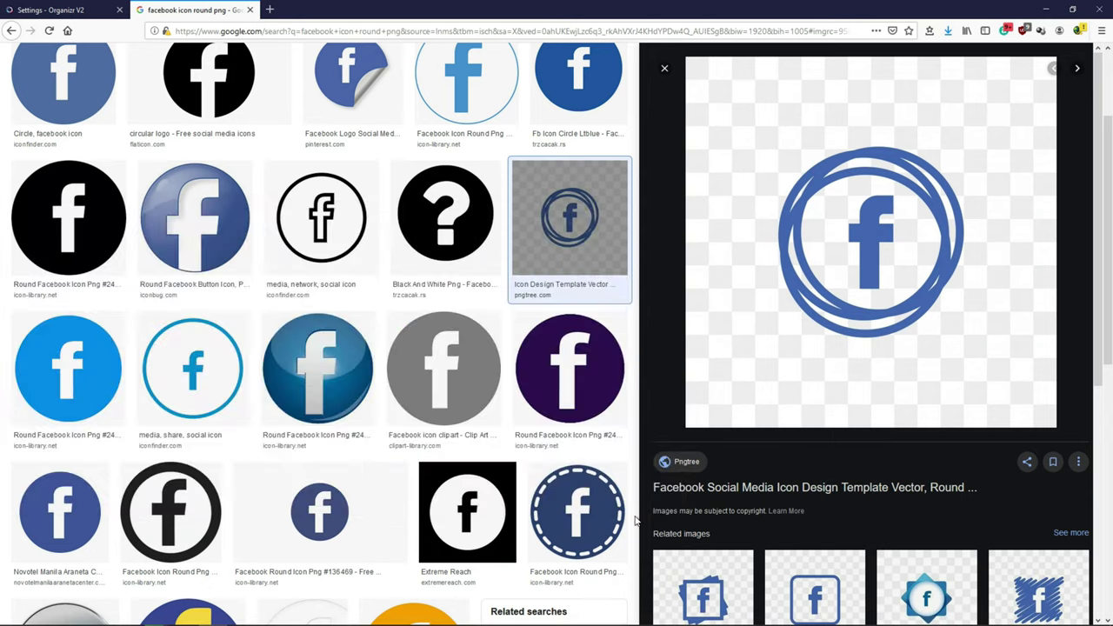
pyautogui.scroll(2, 274, 398)
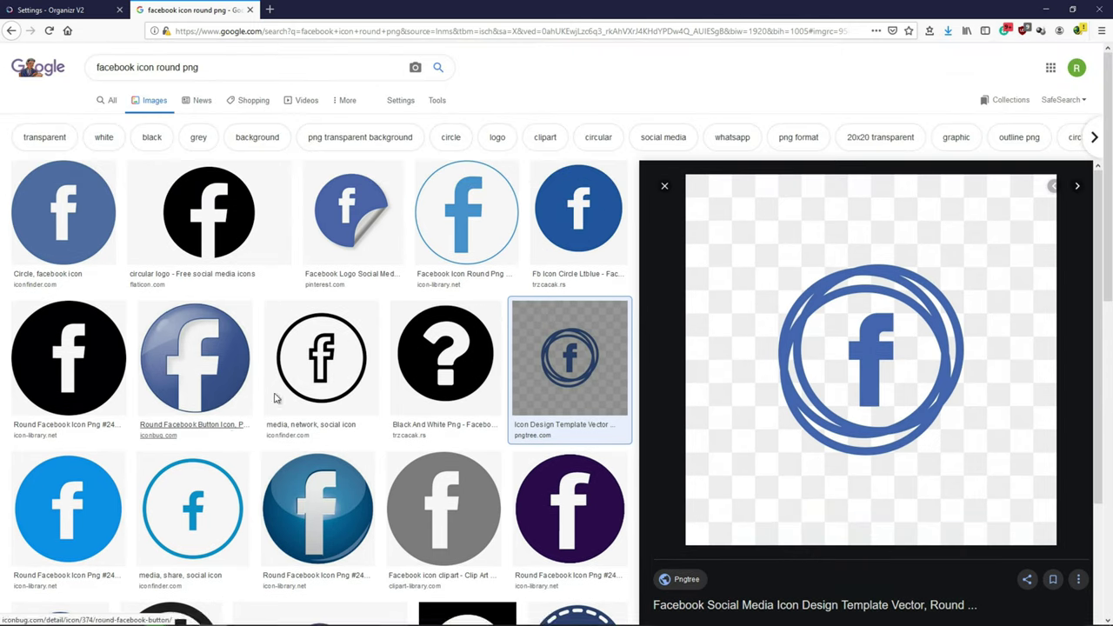
pyautogui.click(195, 358)
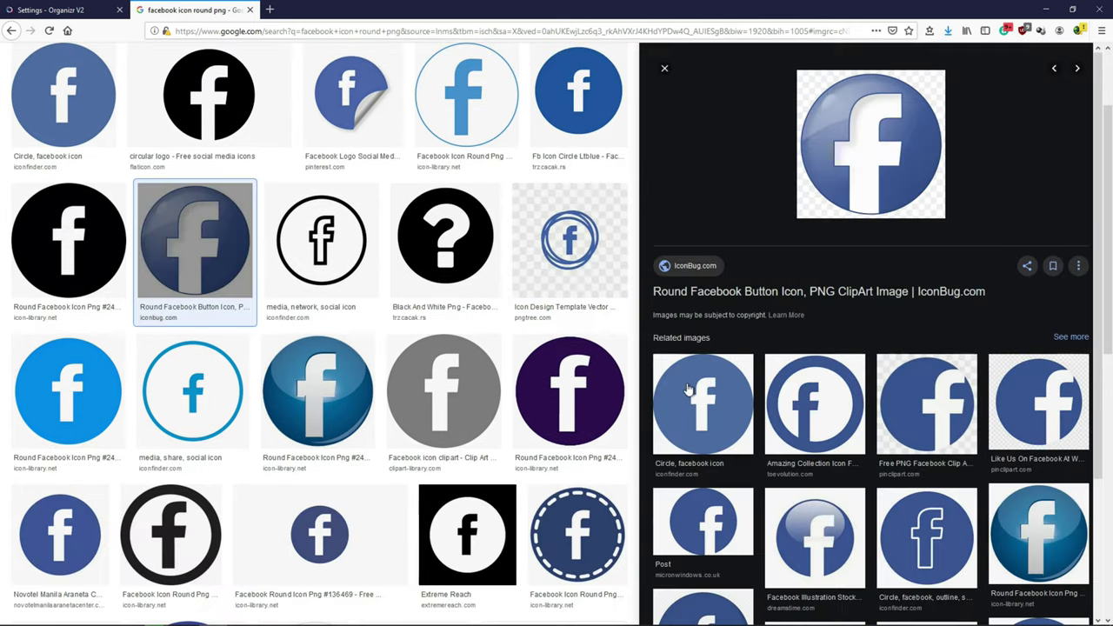
# - Save the round button image to the Desktop as Facebook.png, replacing the existing file
pyautogui.rightClick(898, 183)
pyautogui.click(906, 291)
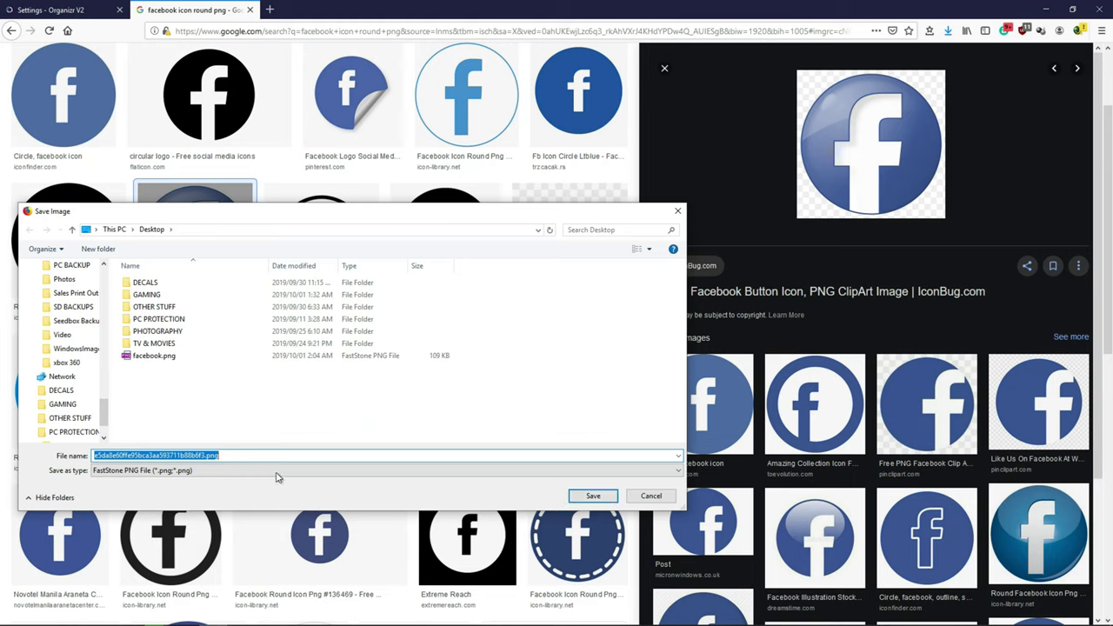
pyautogui.moveTo(206, 454); pyautogui.dragTo(31, 433)
pyautogui.write('ad')
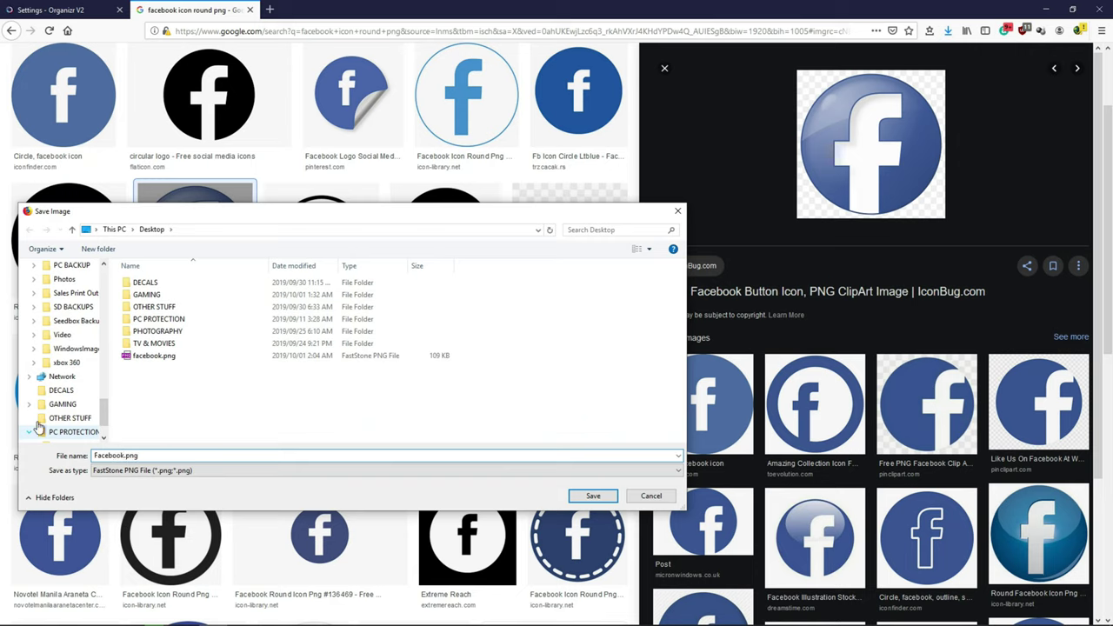
pyautogui.click(593, 497)
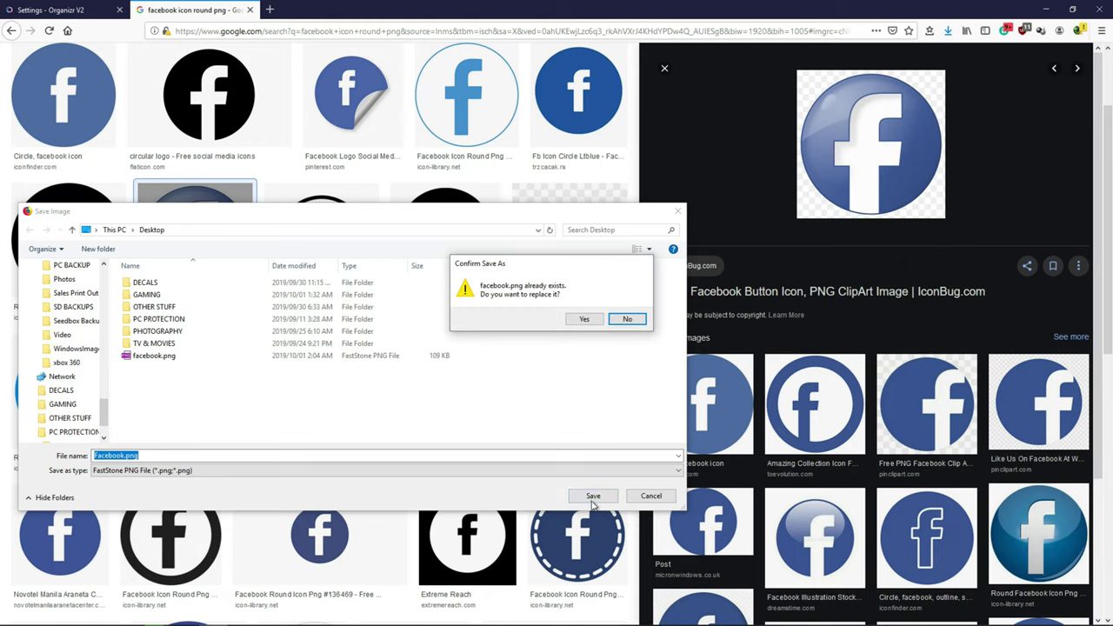
pyautogui.click(593, 320)
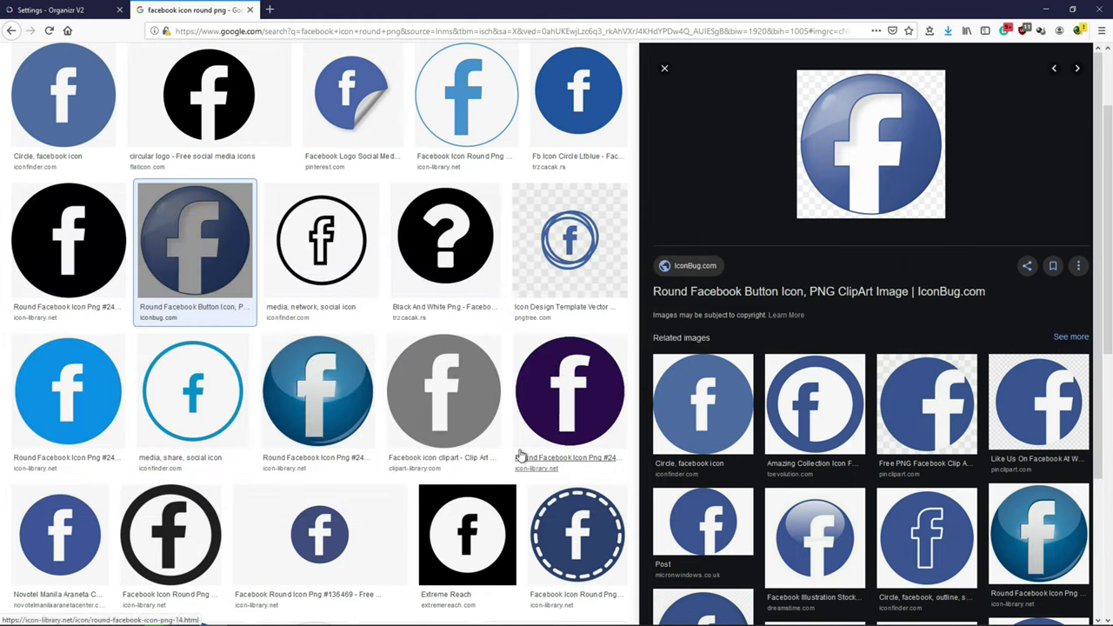
pyautogui.click(52, 9)
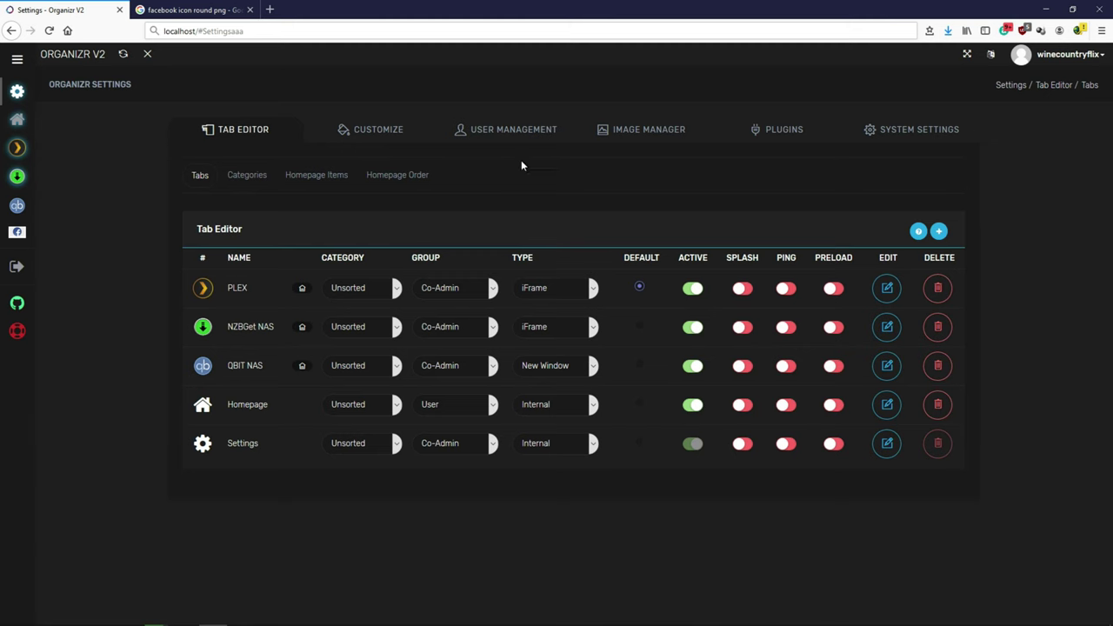
# - Upload facebook.png from the Desktop through the Image Manager, then return to the Tab Editor
pyautogui.click(939, 231)
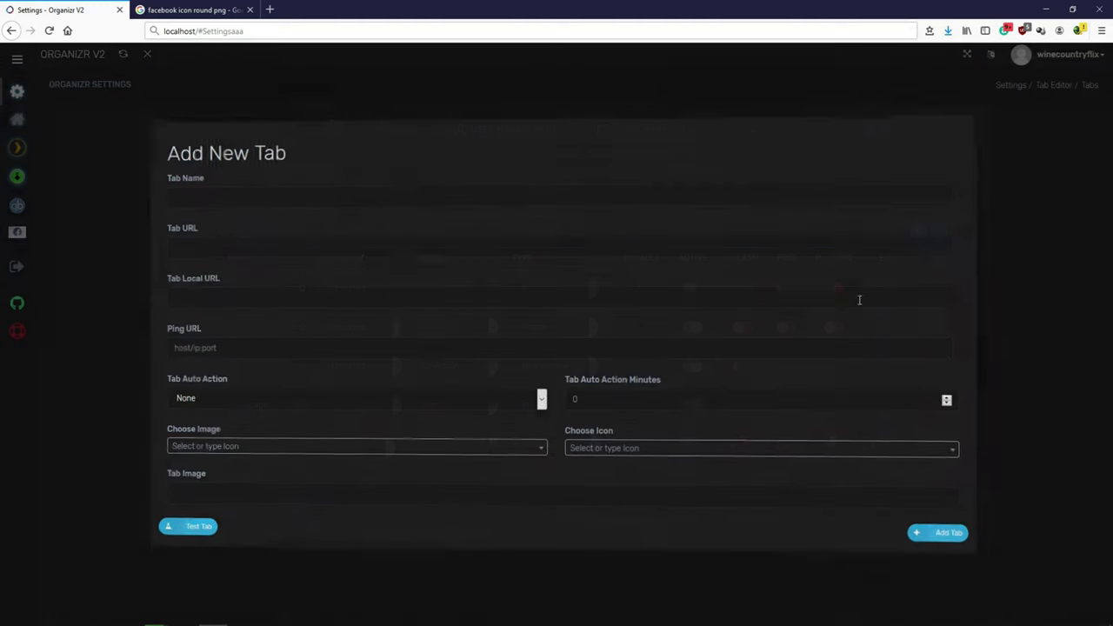
pyautogui.click(1076, 218)
pyautogui.click(644, 132)
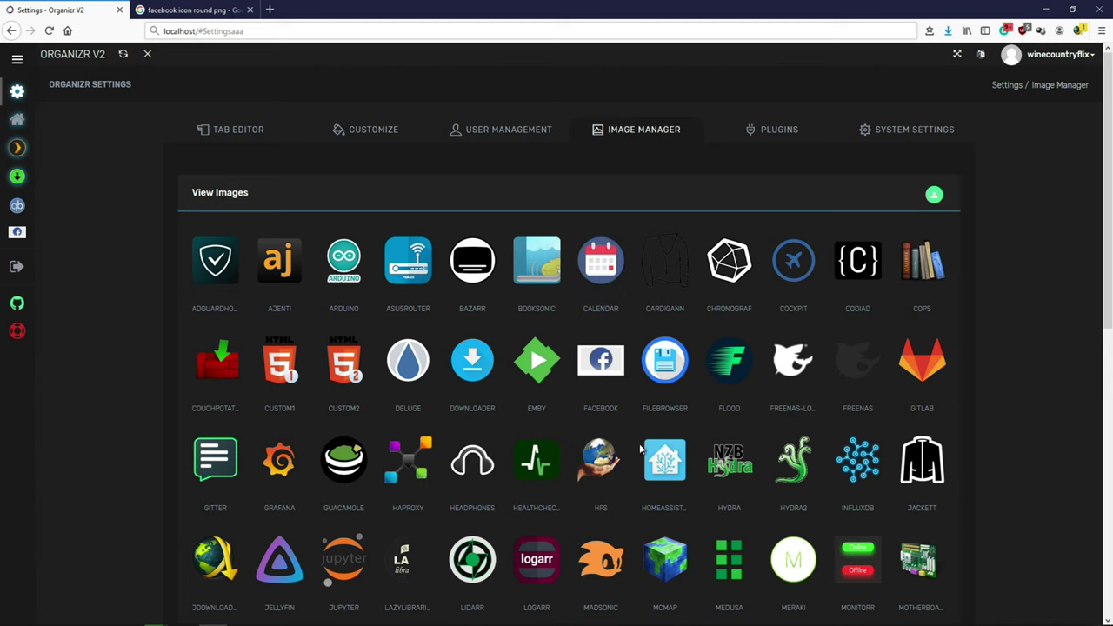
pyautogui.click(934, 194)
pyautogui.click(553, 360)
pyautogui.click(160, 356)
pyautogui.click(593, 495)
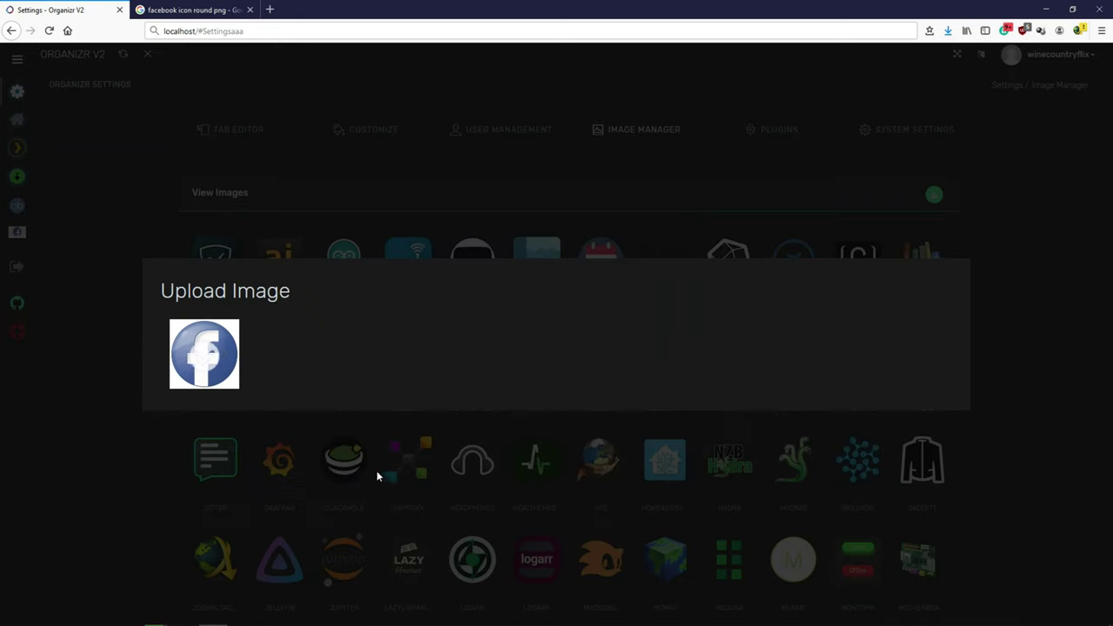
pyautogui.click(1015, 263)
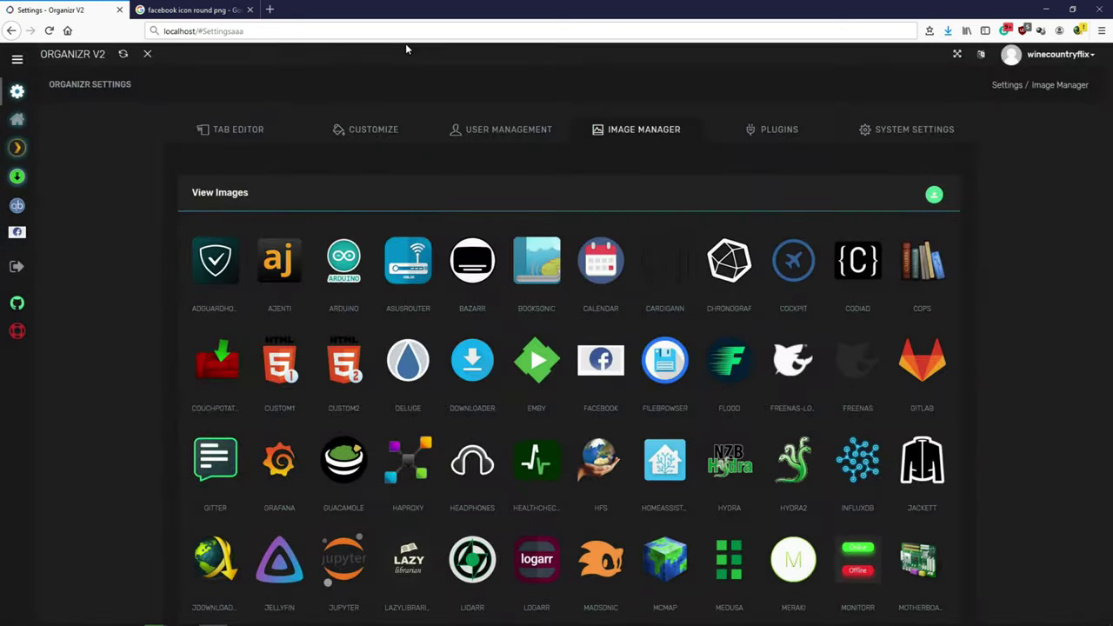
pyautogui.click(240, 129)
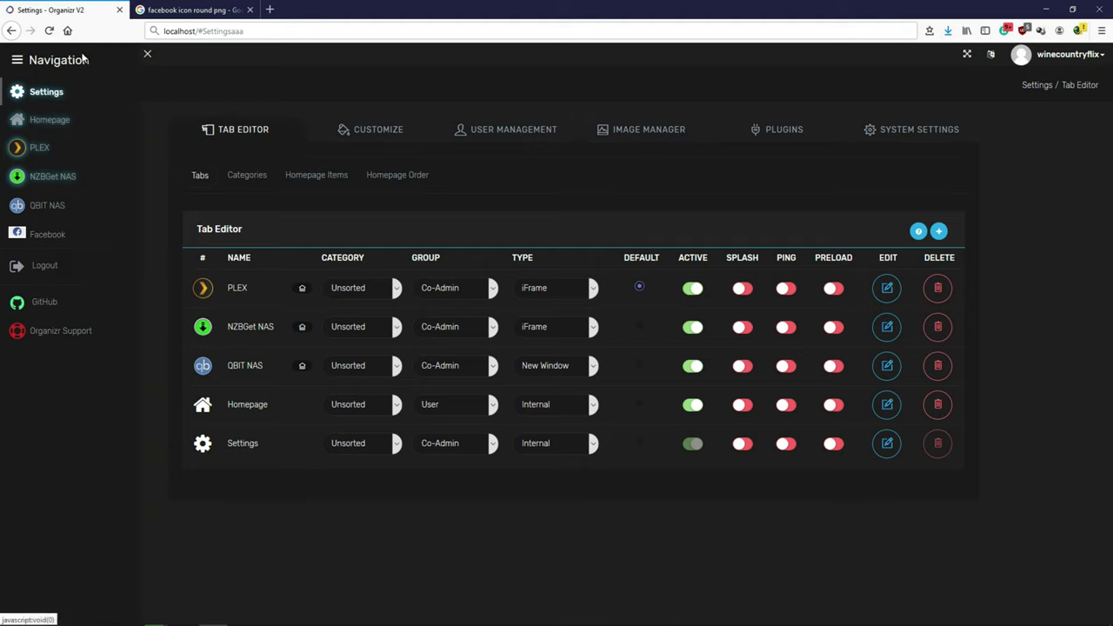
# - Log out and back into Organizr, declining Firefox's login update, and reopen the Tab Editor
pyautogui.click(1074, 54)
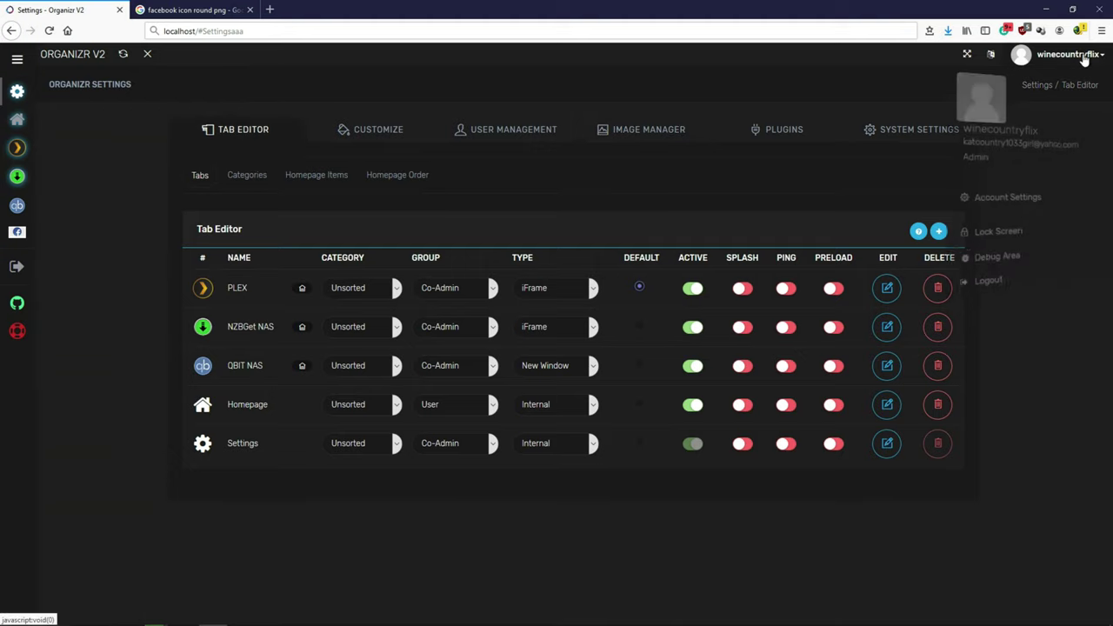
pyautogui.click(1020, 278)
pyautogui.click(1012, 209)
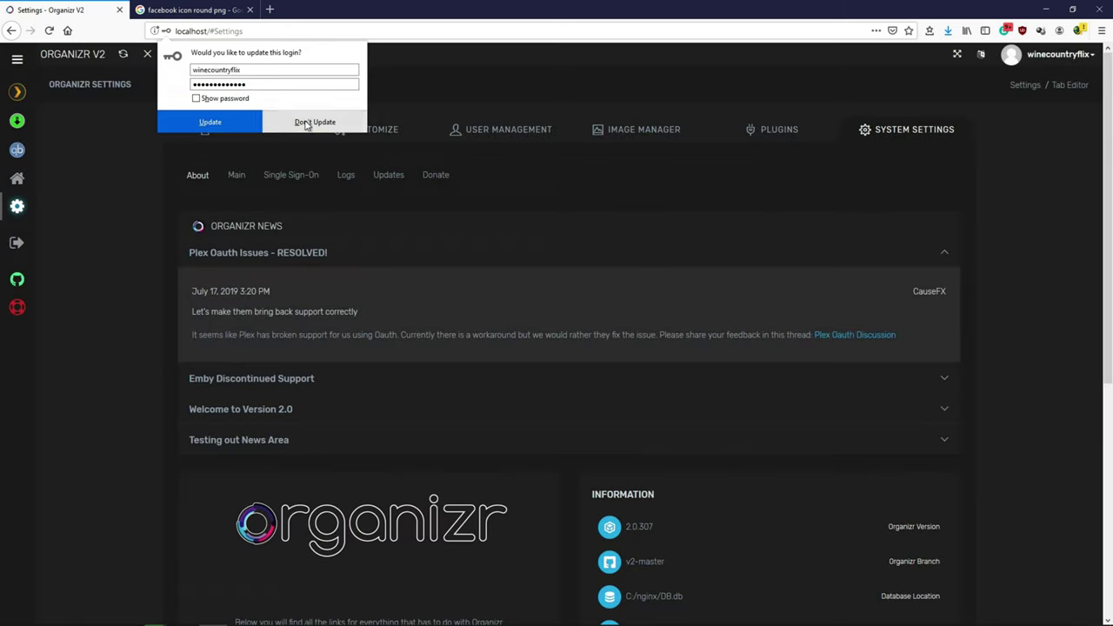
pyautogui.click(306, 122)
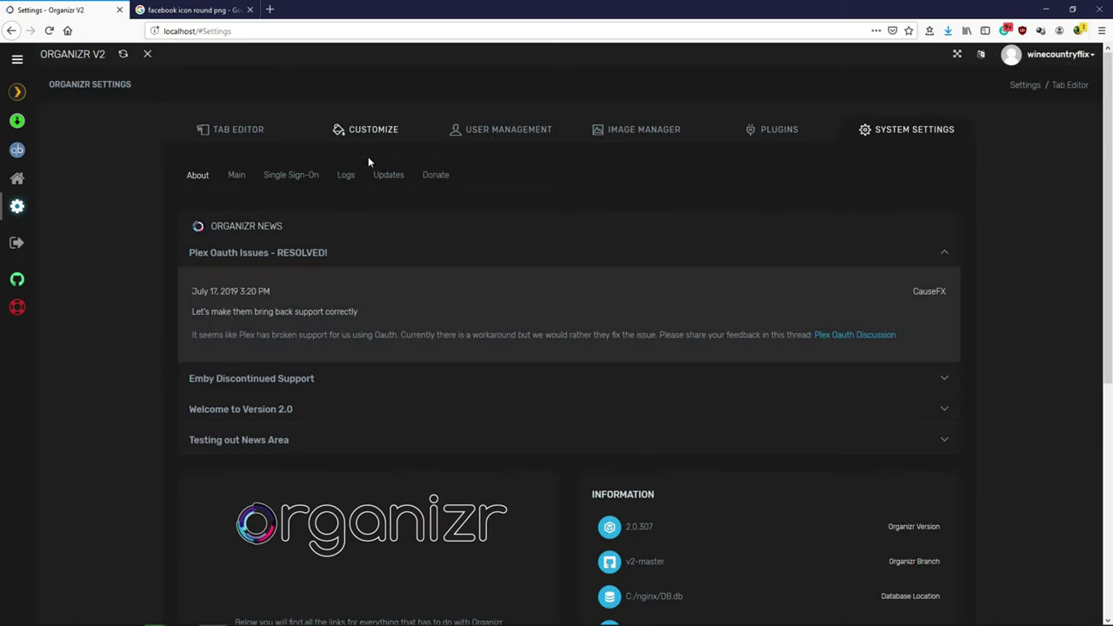
pyautogui.click(241, 132)
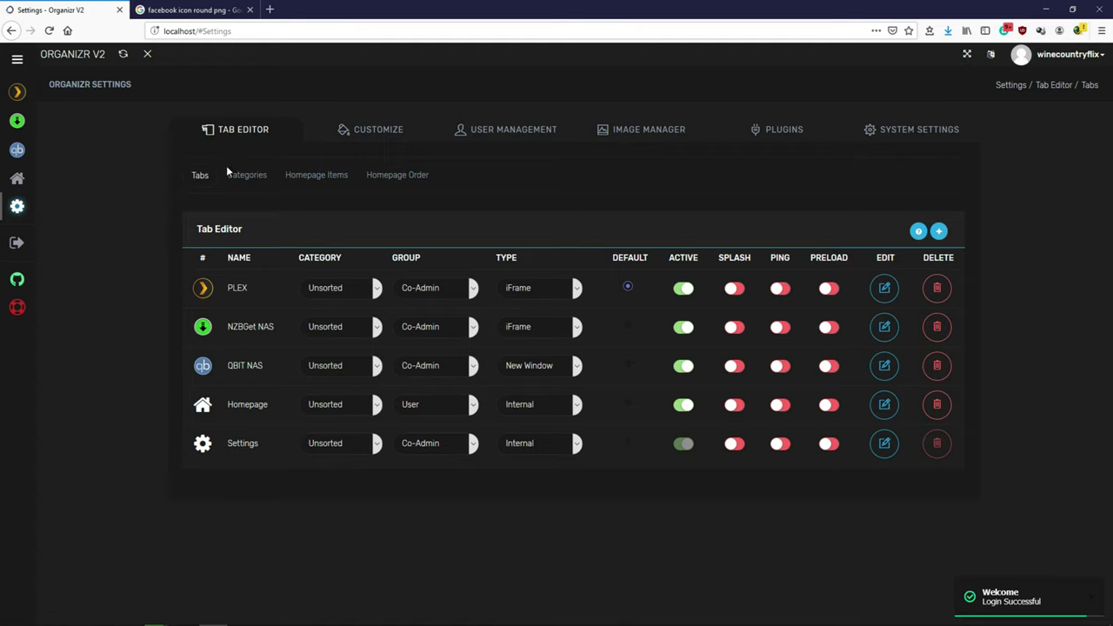
# - Begin a new tab, enter its name, and clear a wrongly pasted URL
pyautogui.click(940, 232)
pyautogui.click(238, 200)
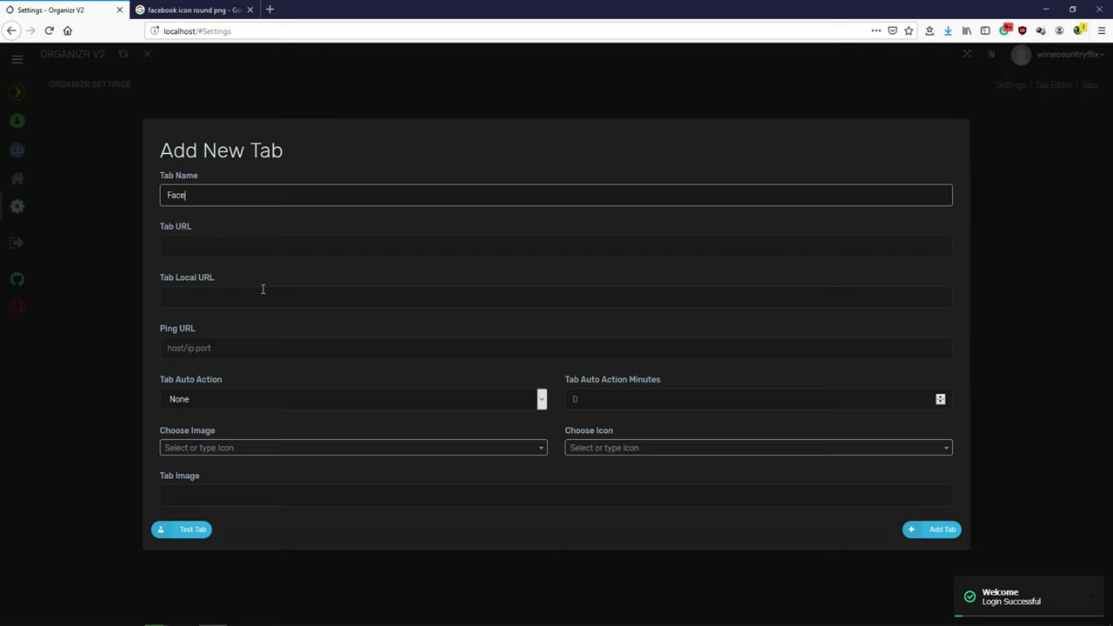
pyautogui.click(224, 247)
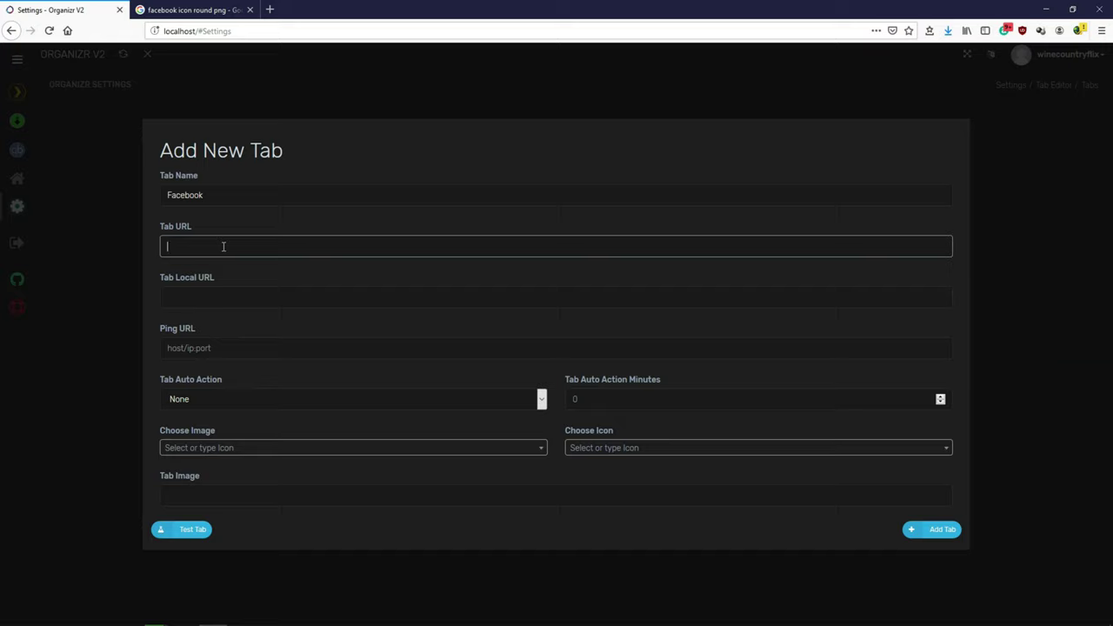
pyautogui.write('http://192.168.50.33:6789/')
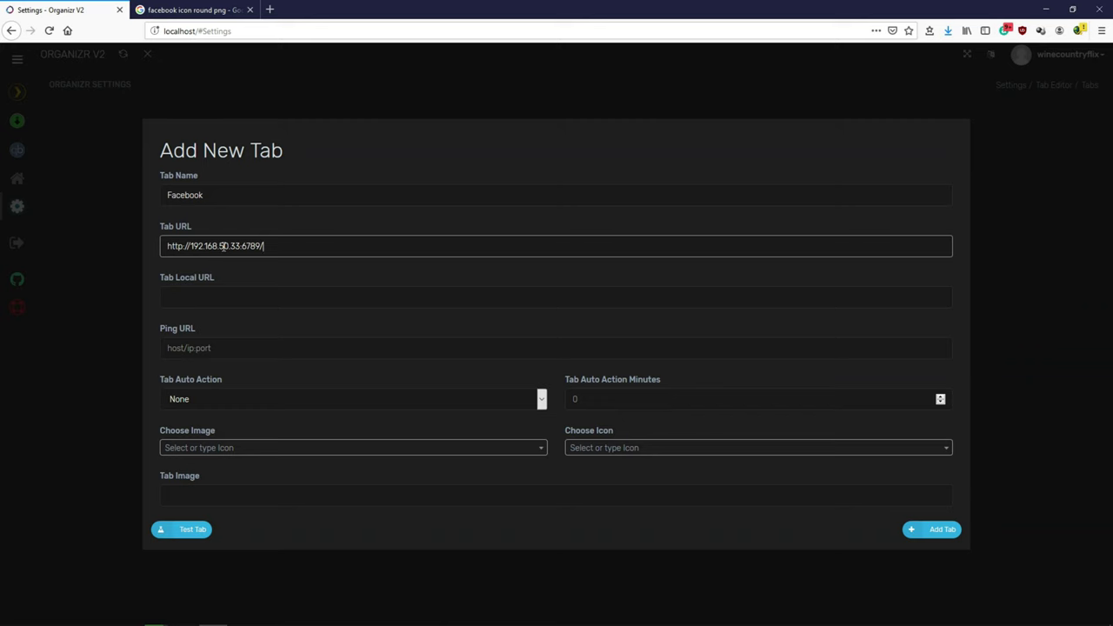
pyautogui.hotkey('ctrl', 'a')
pyautogui.press('BackSpace')
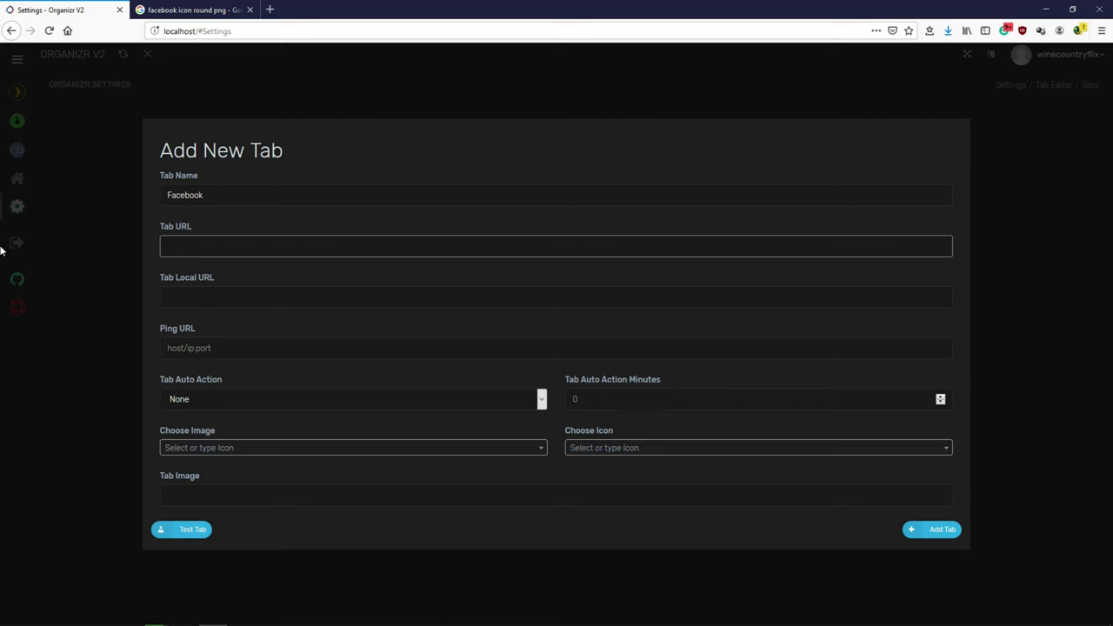
# - Load Facebook in the other browser tab and paste its page address as the Tab URL
pyautogui.click(178, 10)
pyautogui.click(185, 26)
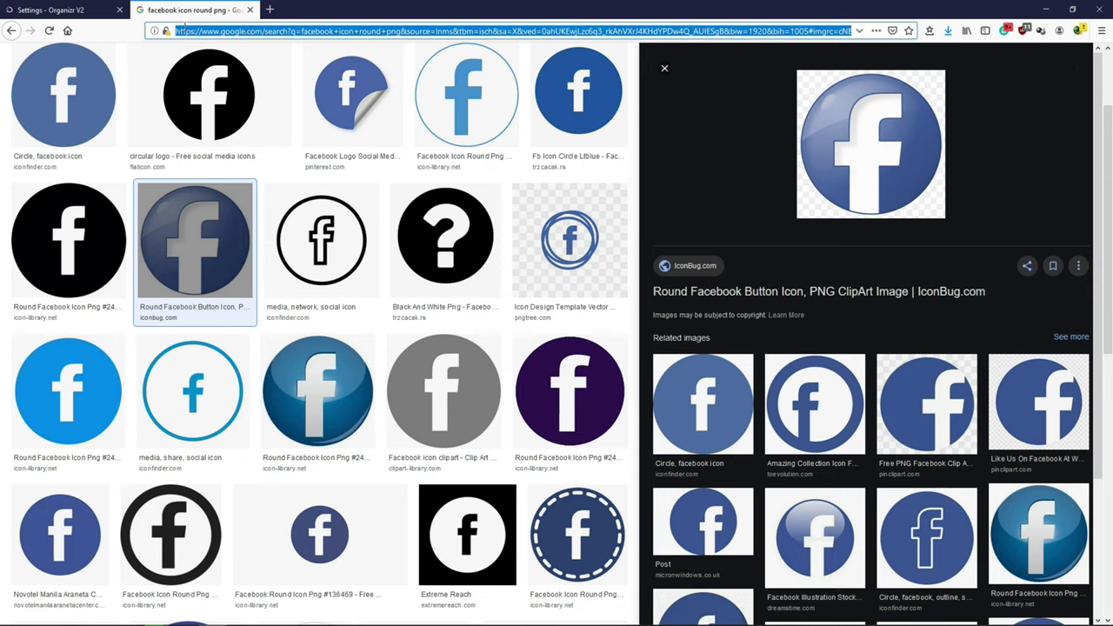
pyautogui.write('facebook')
pyautogui.press('Return')
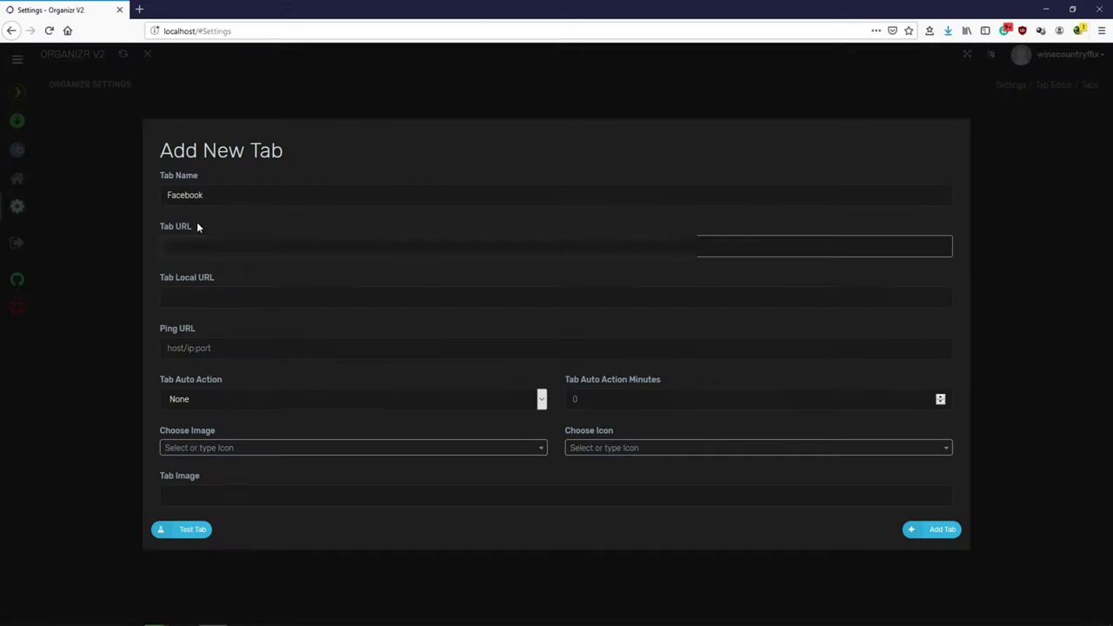
pyautogui.hotkey('ctrl', 'v')
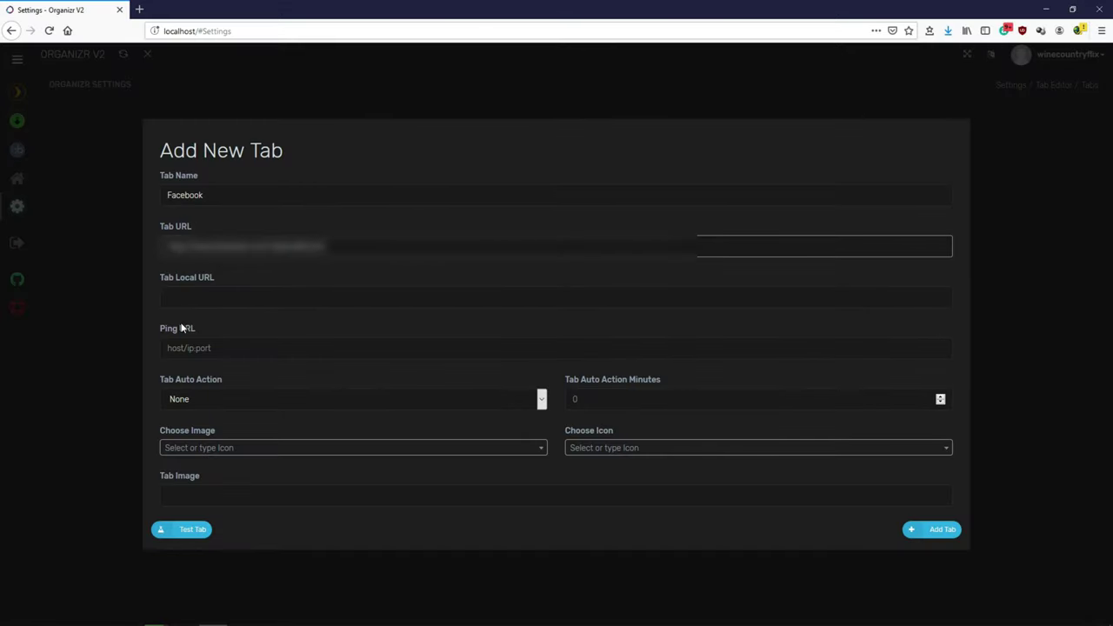
# - Choose facebook.png as the tab image, test the tab, and add it
pyautogui.click(202, 449)
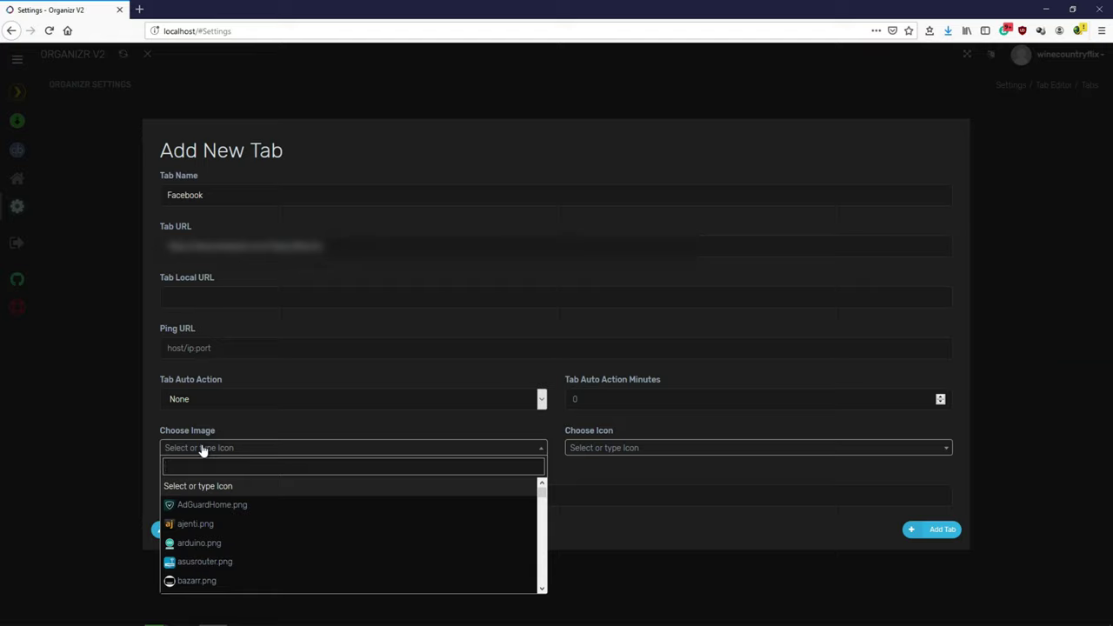
pyautogui.write('face')
pyautogui.click(192, 488)
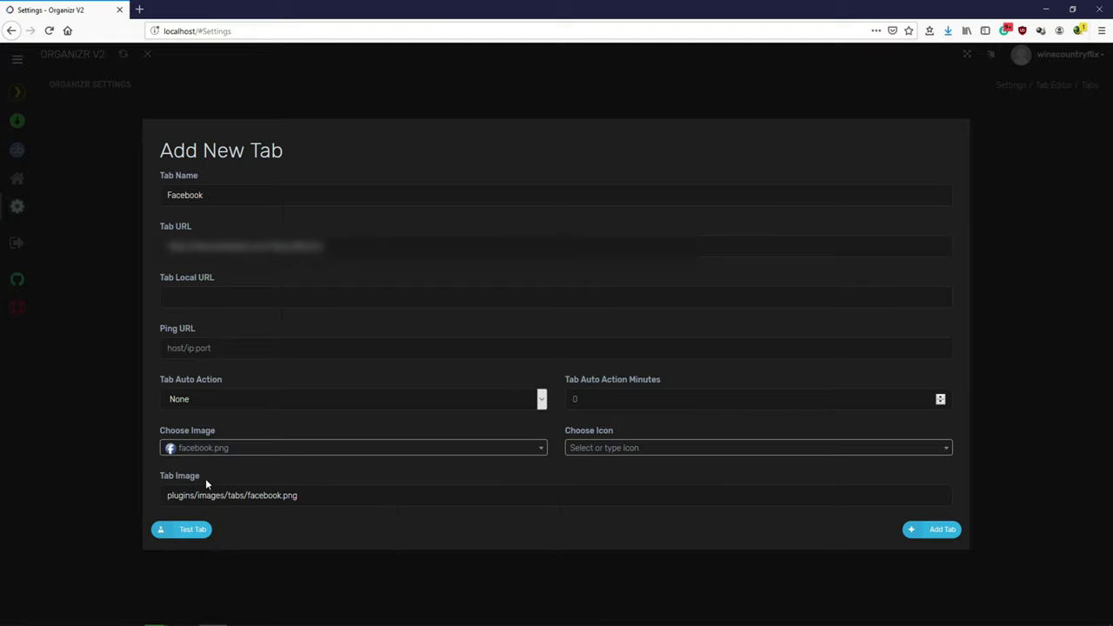
pyautogui.click(182, 527)
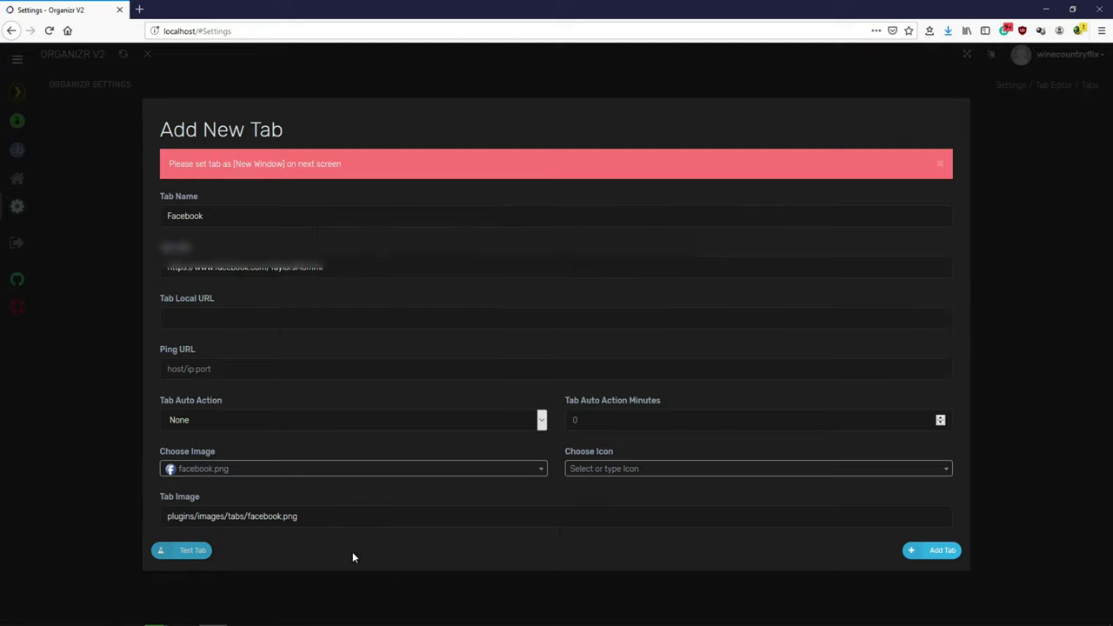
pyautogui.click(944, 550)
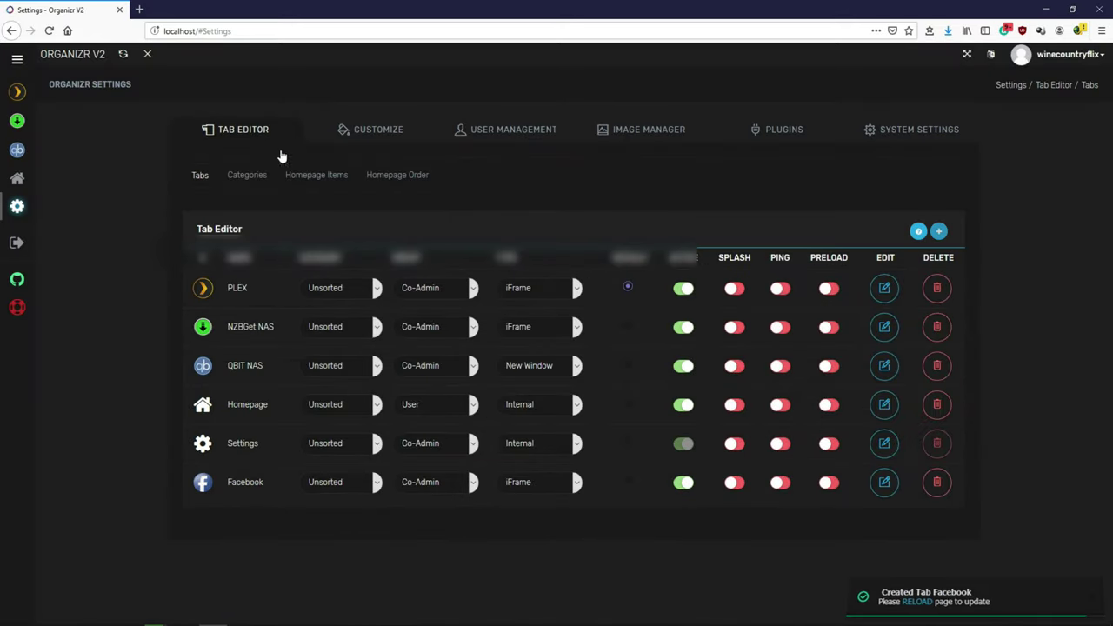
# - Change the Facebook tab's type from iFrame to New Window
pyautogui.click(574, 485)
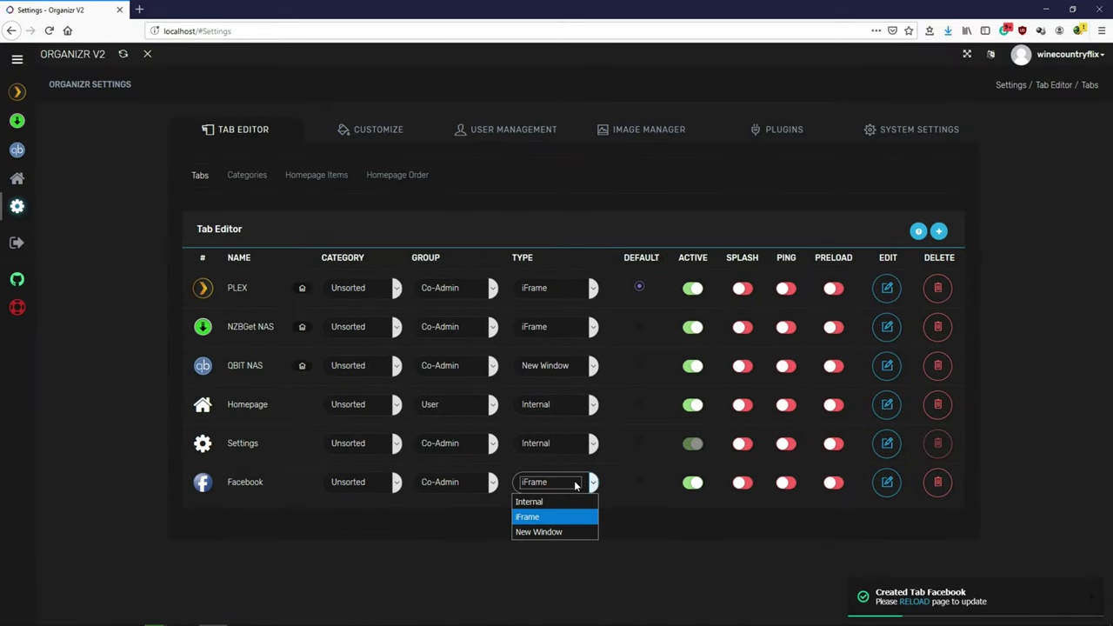
pyautogui.click(556, 532)
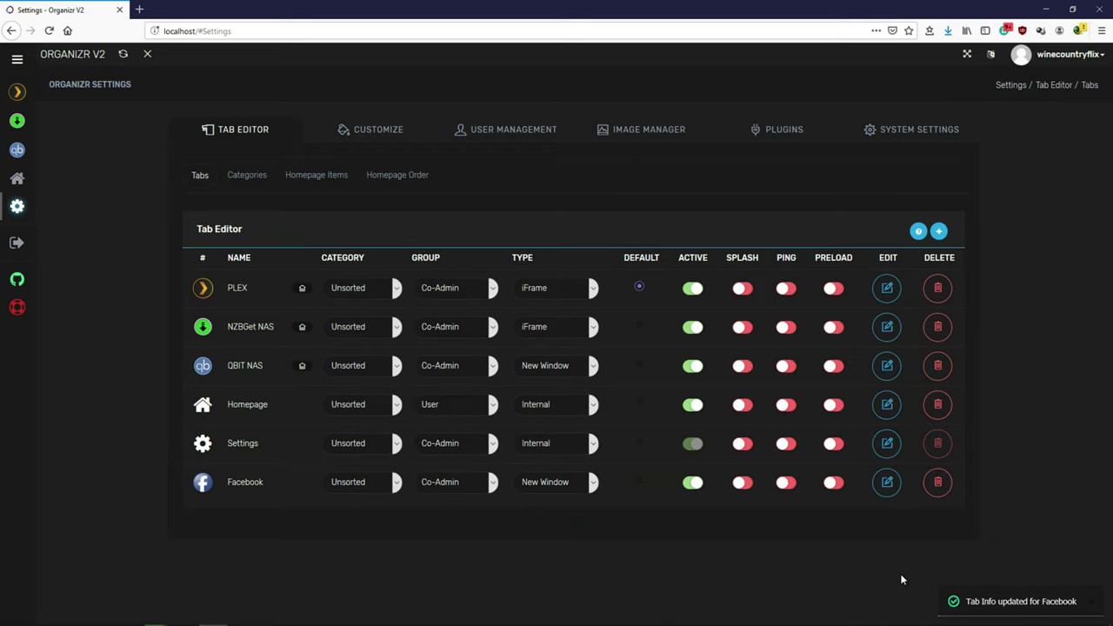
pyautogui.click(1093, 66)
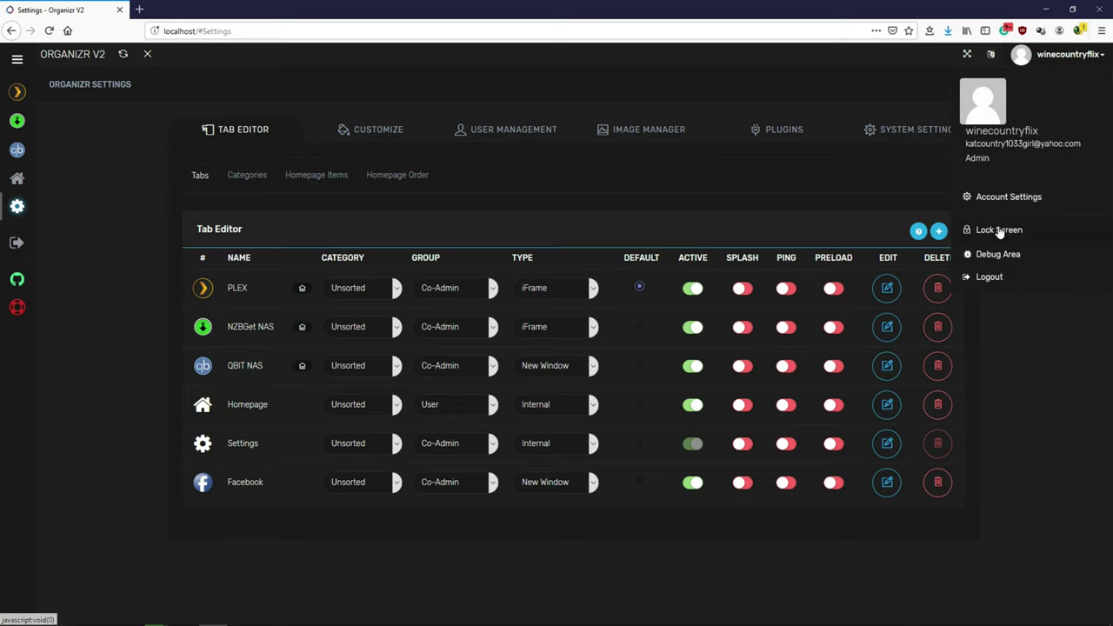
# - Log out and back in, dismiss the save-login prompt, and expand the sidebar navigation
pyautogui.click(230, 563)
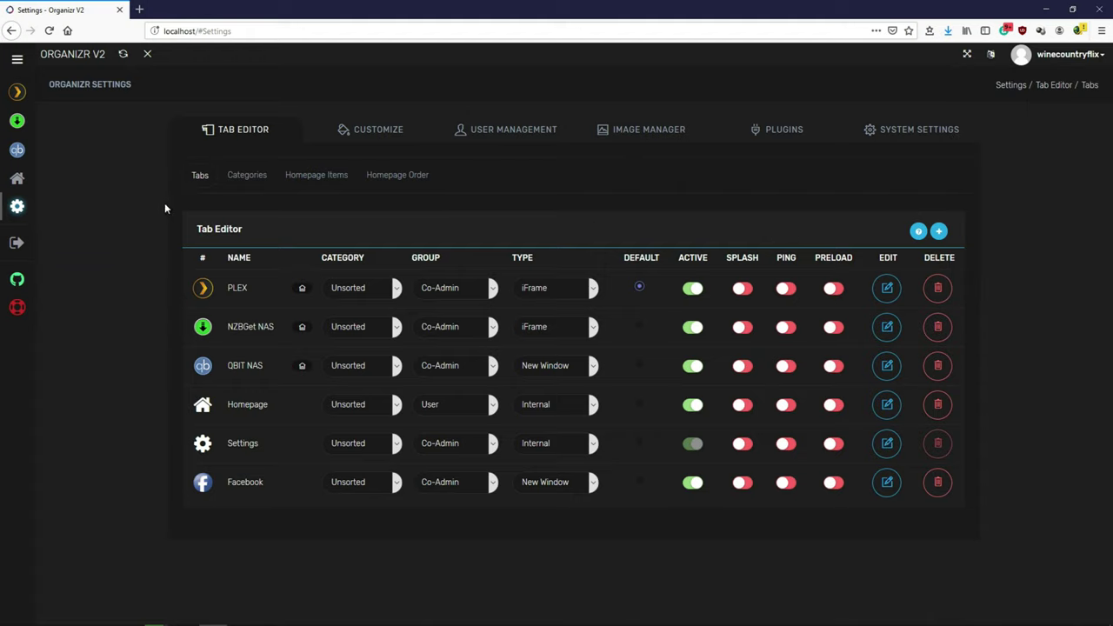
pyautogui.click(1026, 55)
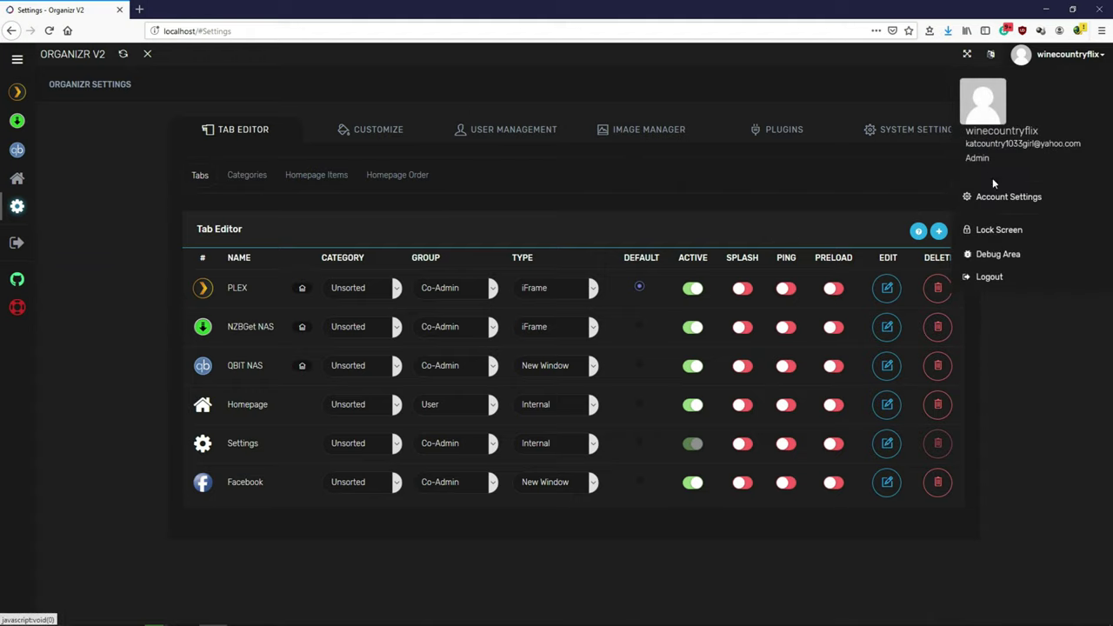
pyautogui.click(989, 277)
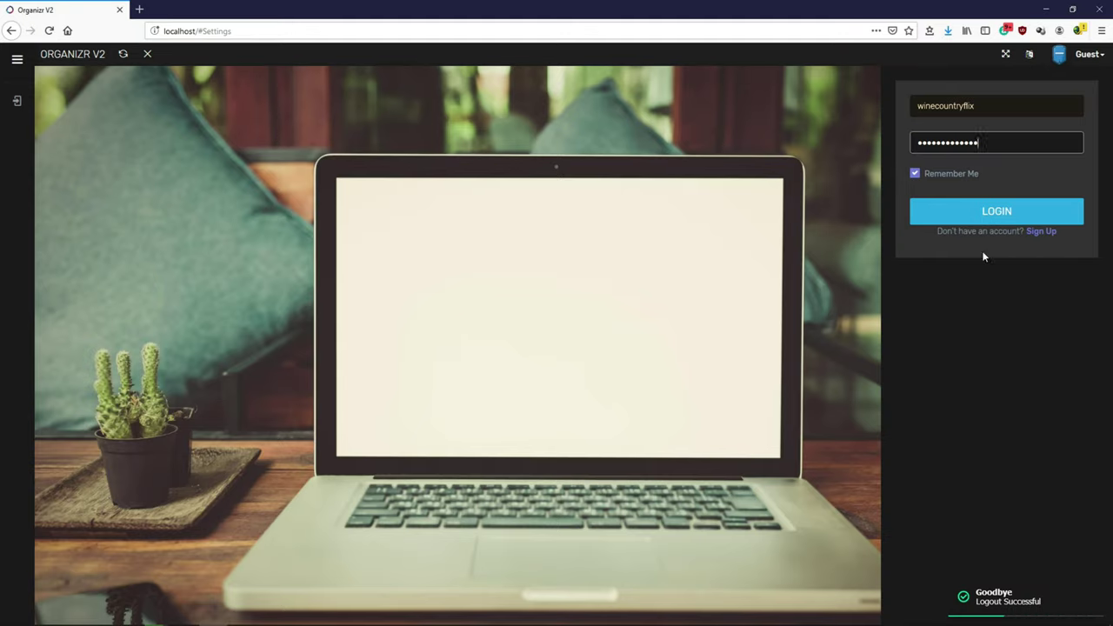
pyautogui.press('Return')
pyautogui.click(315, 123)
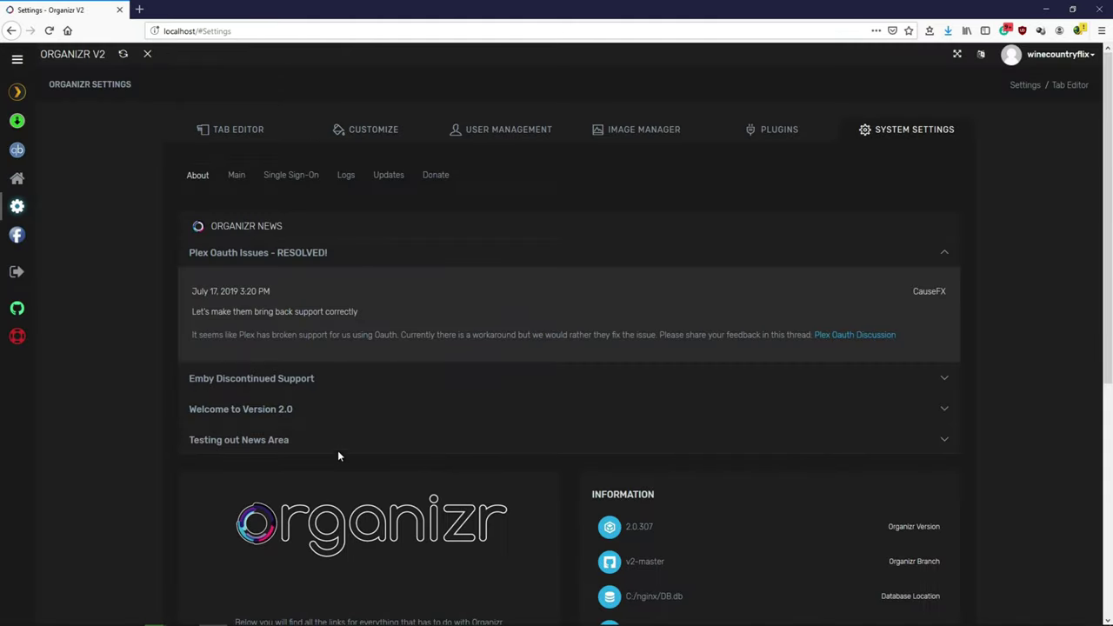
pyautogui.moveTo(19, 243)
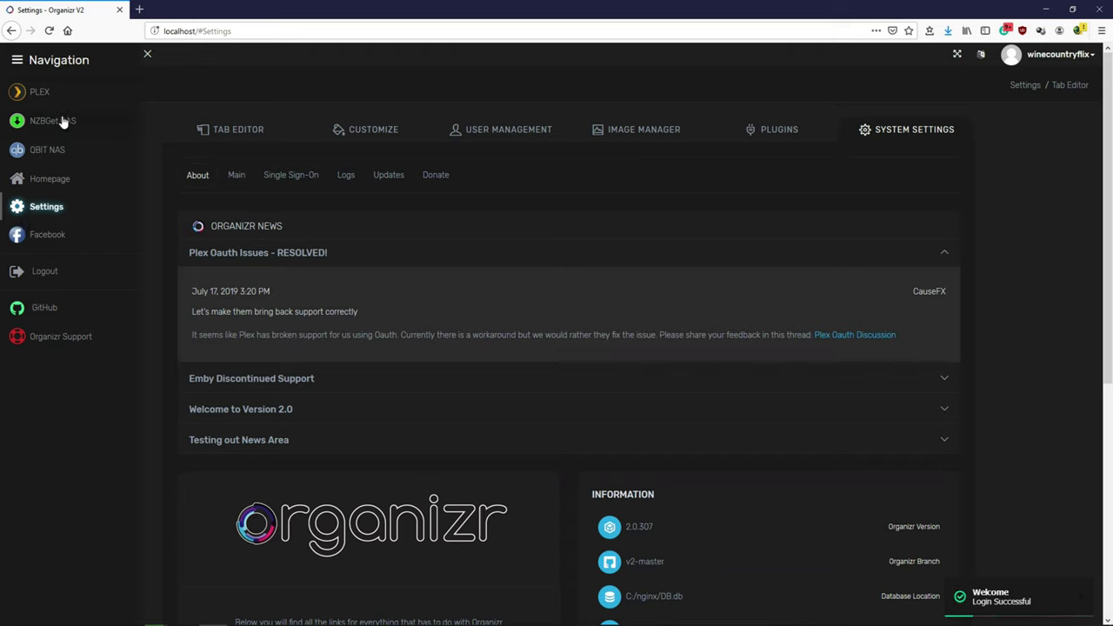
# - Browse the PLEX, NZBGet NAS and QBIT NAS tabs, ending on NZBGet NAS
pyautogui.click(41, 97)
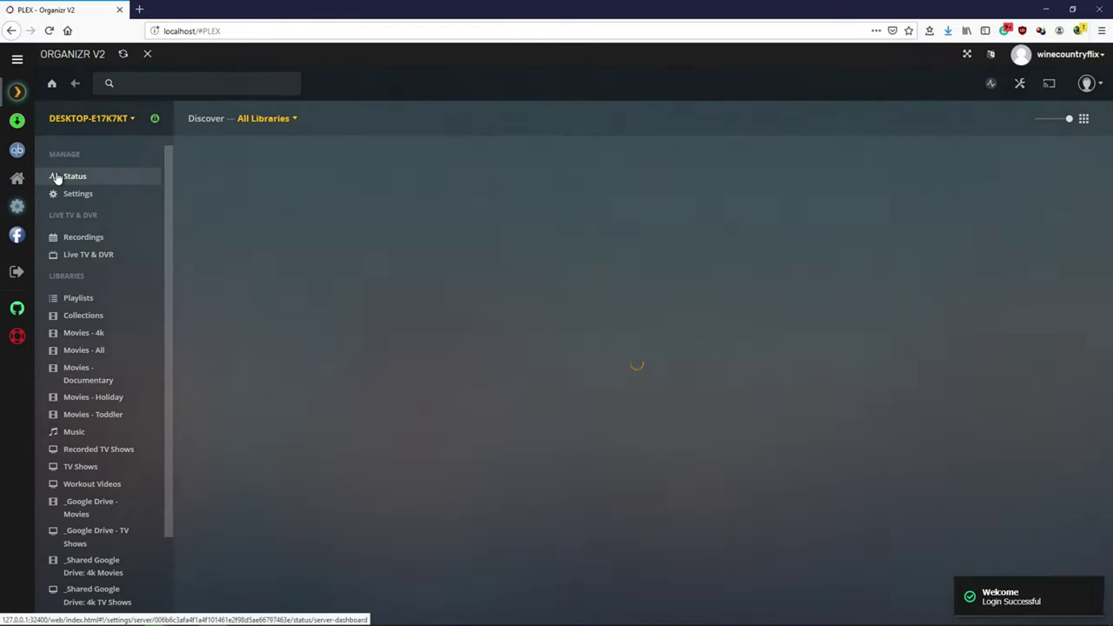
pyautogui.moveTo(17, 153)
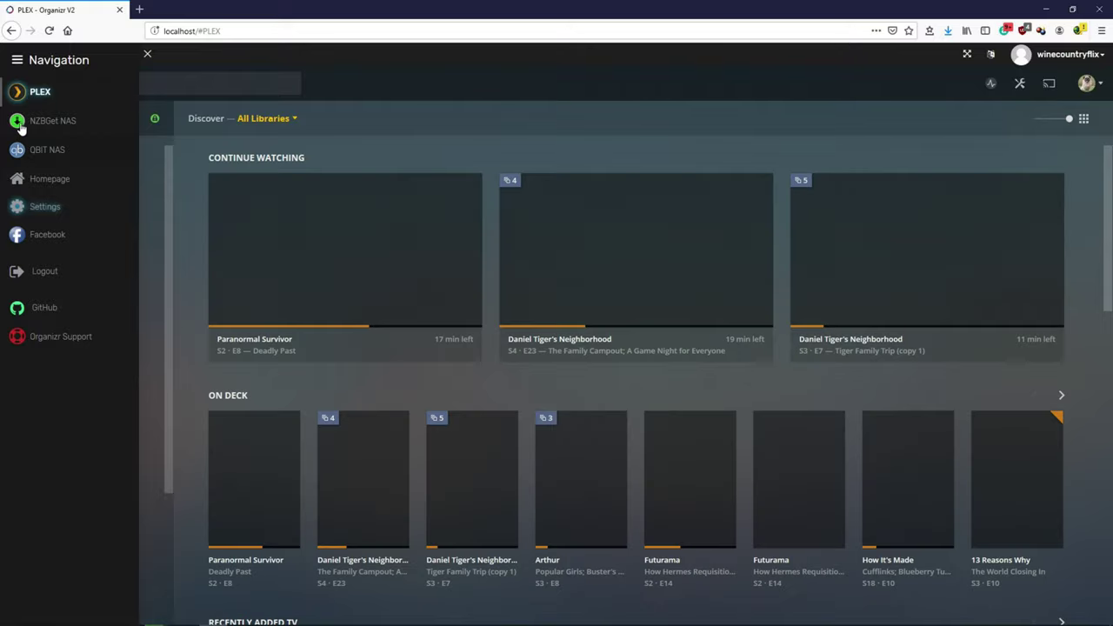
pyautogui.click(21, 123)
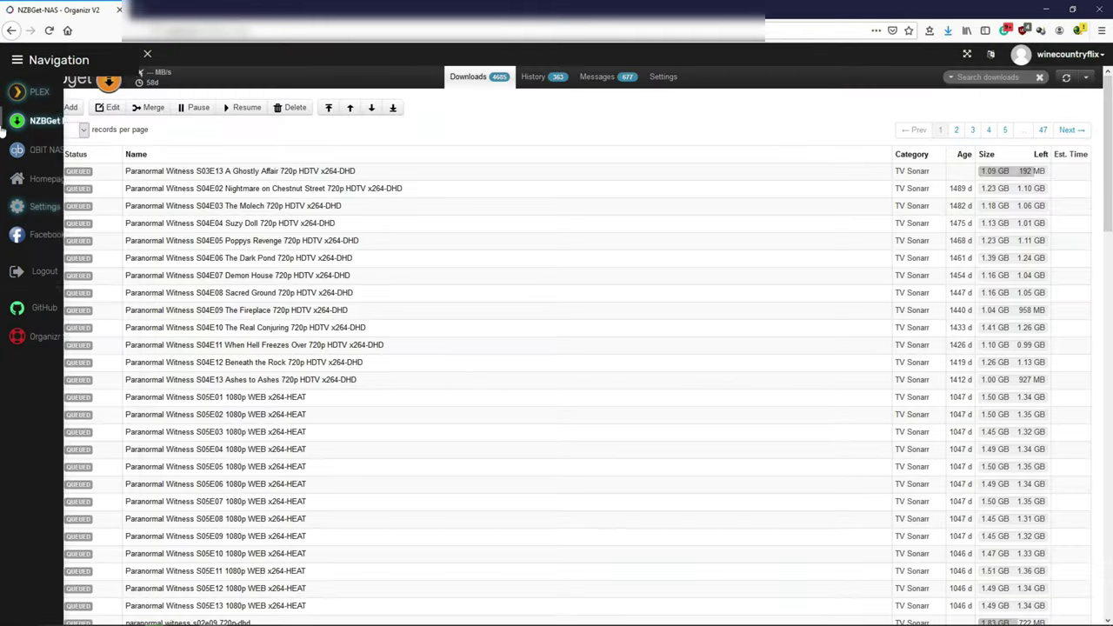
pyautogui.click(27, 154)
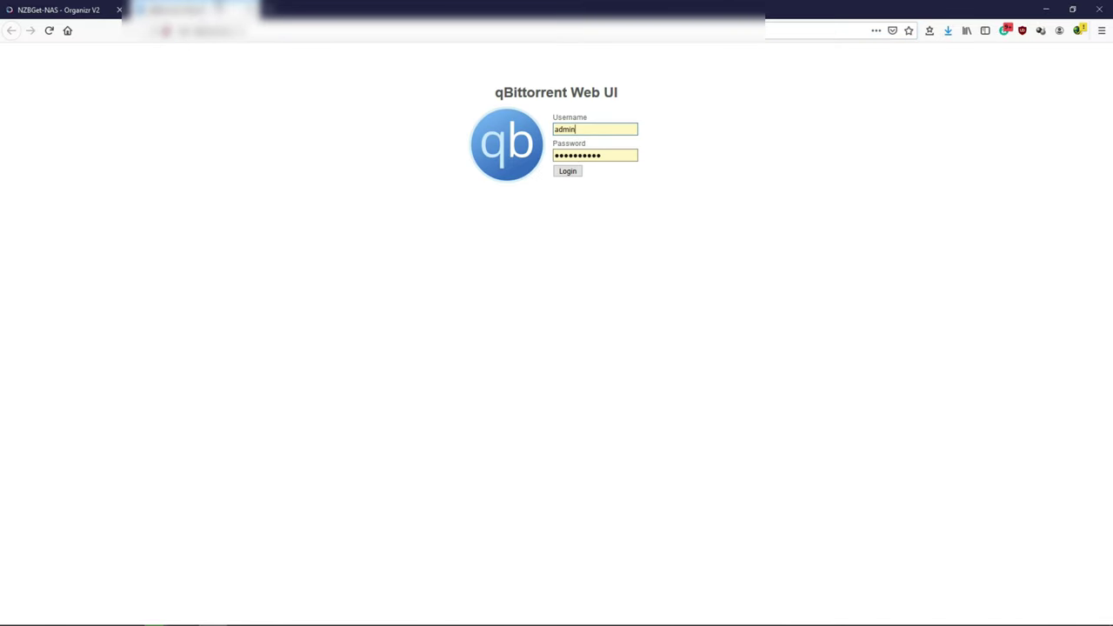
pyautogui.click(12, 30)
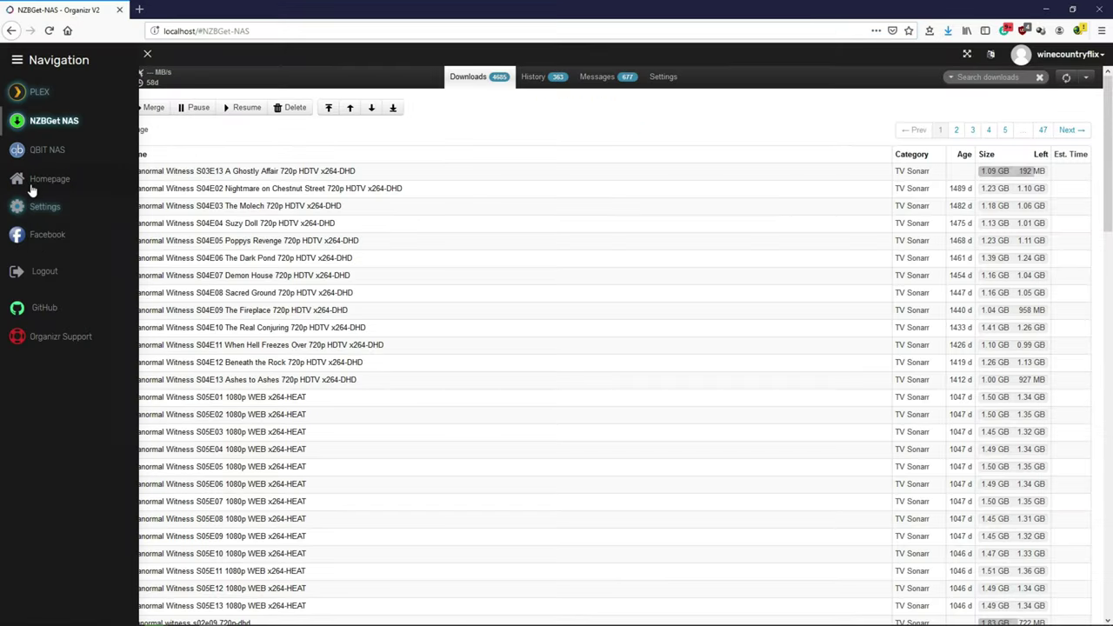
# - Launch the Facebook tab in a new window, close it, and open Organizr Settings
pyautogui.click(31, 246)
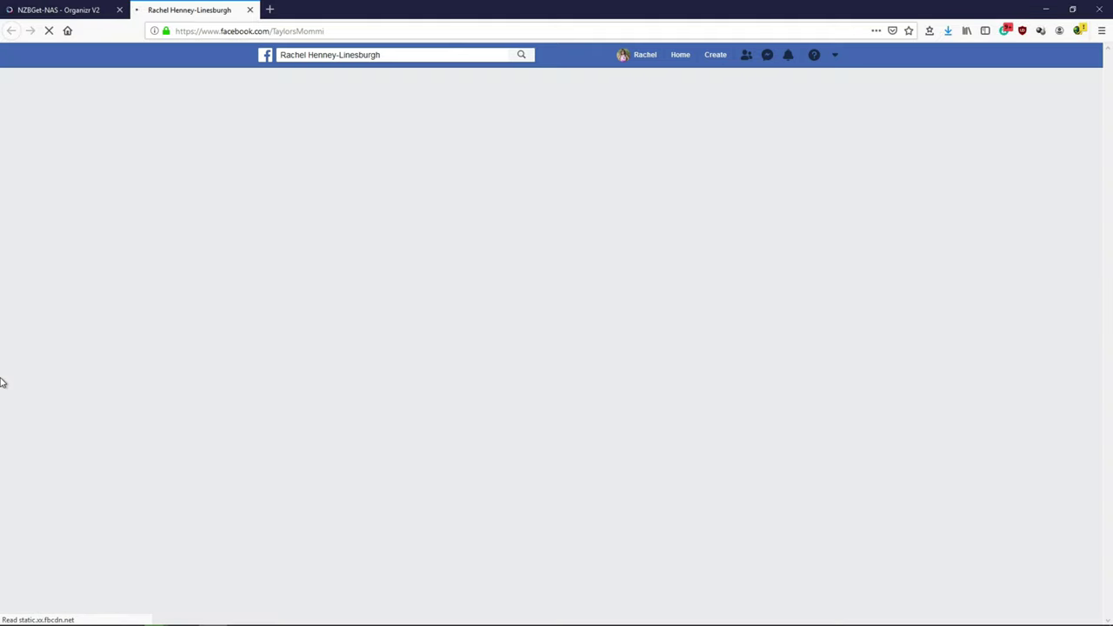
pyautogui.click(250, 9)
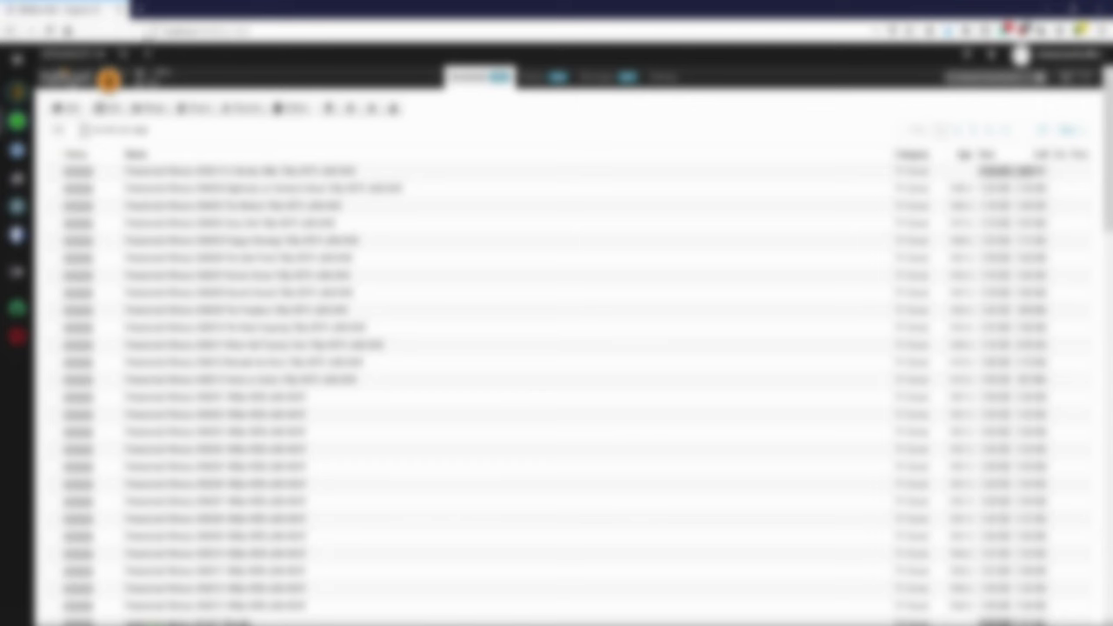
pyautogui.moveTo(13, 274)
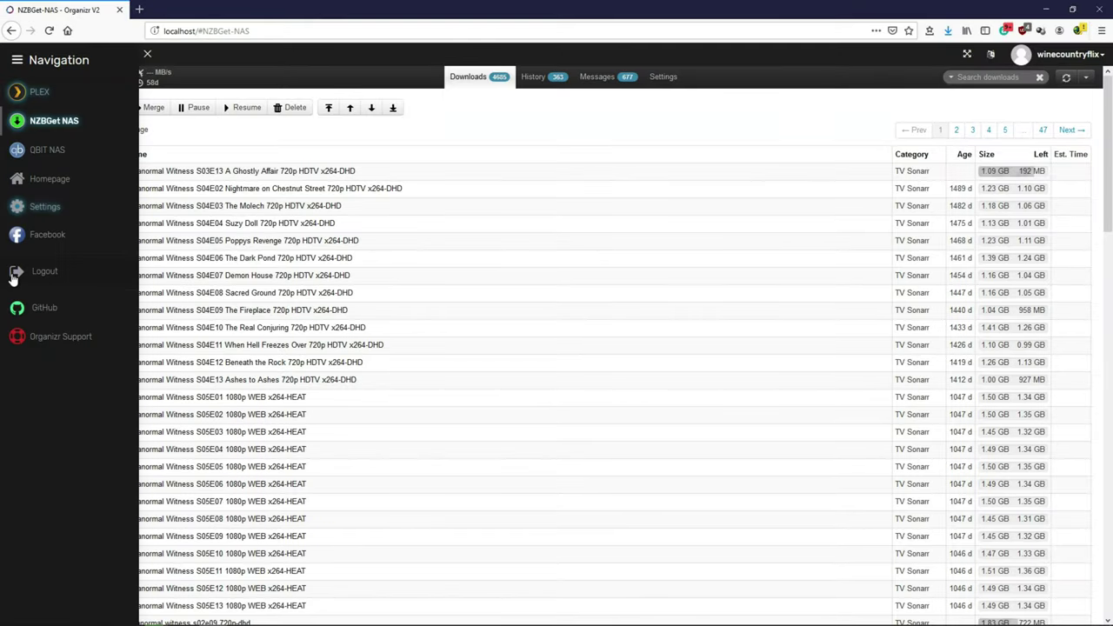
pyautogui.click(37, 210)
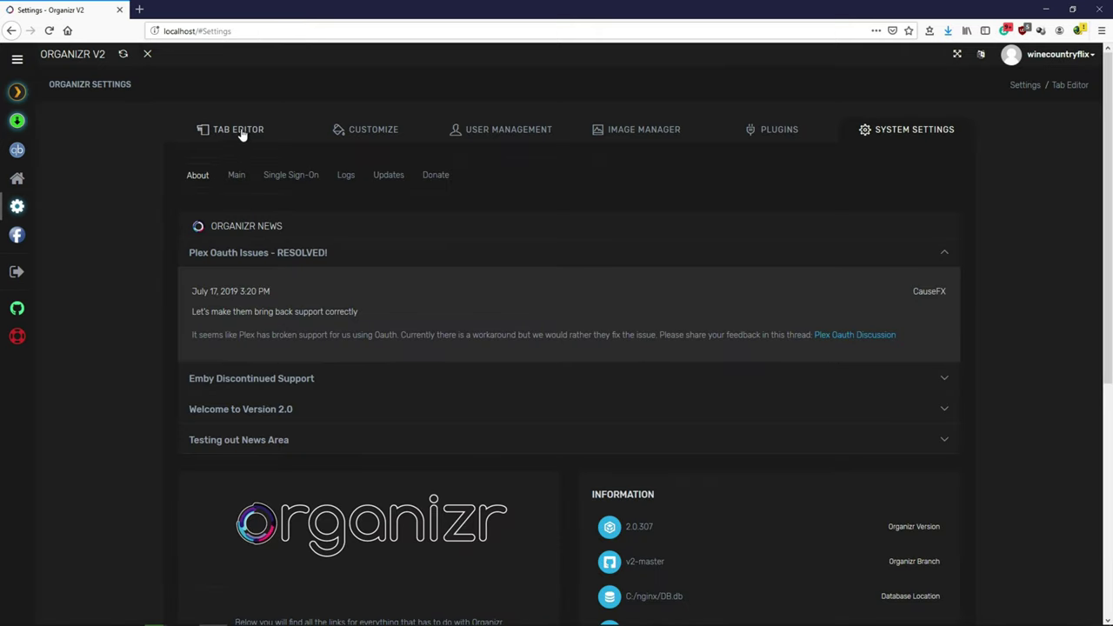
# - In the Tab Editor, drag Homepage to the bottom and Settings below Facebook
pyautogui.click(238, 130)
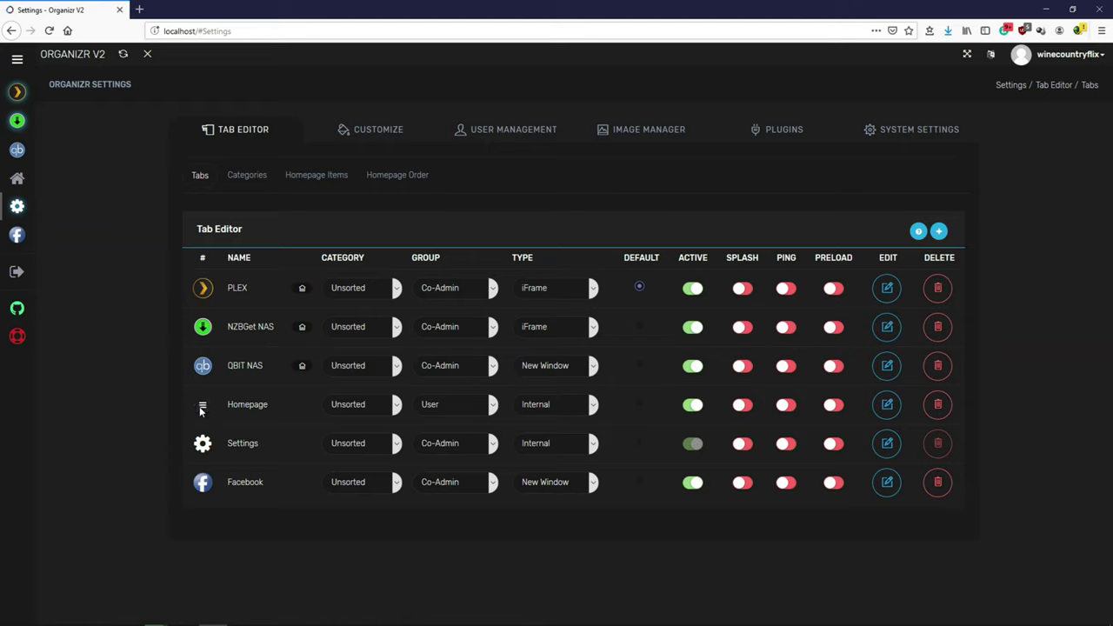
pyautogui.moveTo(202, 423); pyautogui.dragTo(200, 485)
pyautogui.moveTo(202, 404); pyautogui.dragTo(200, 448)
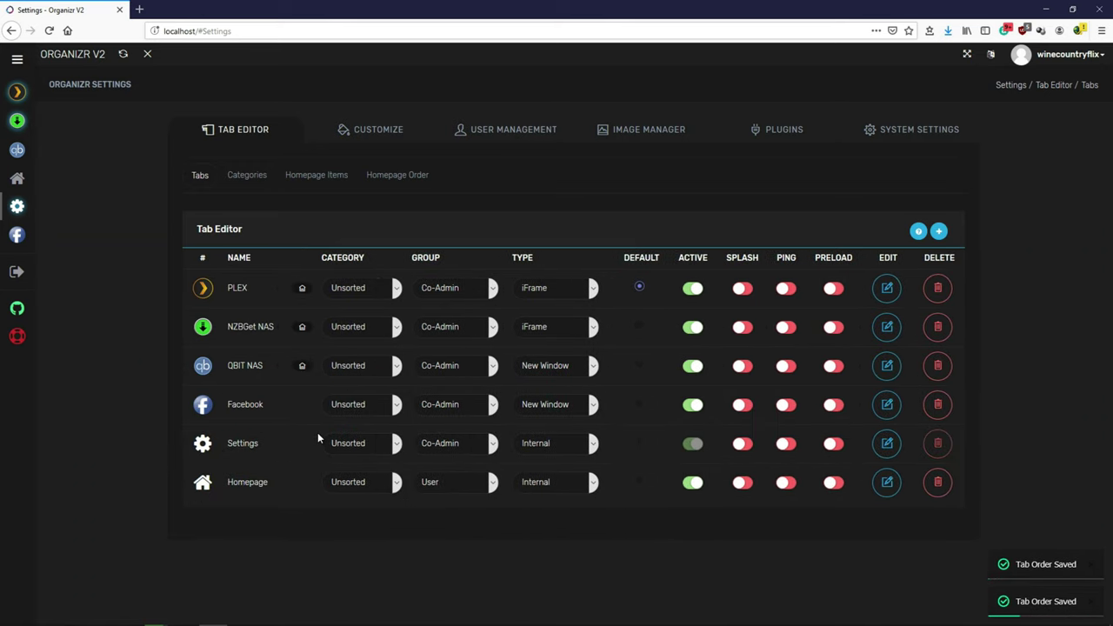
pyautogui.click(303, 180)
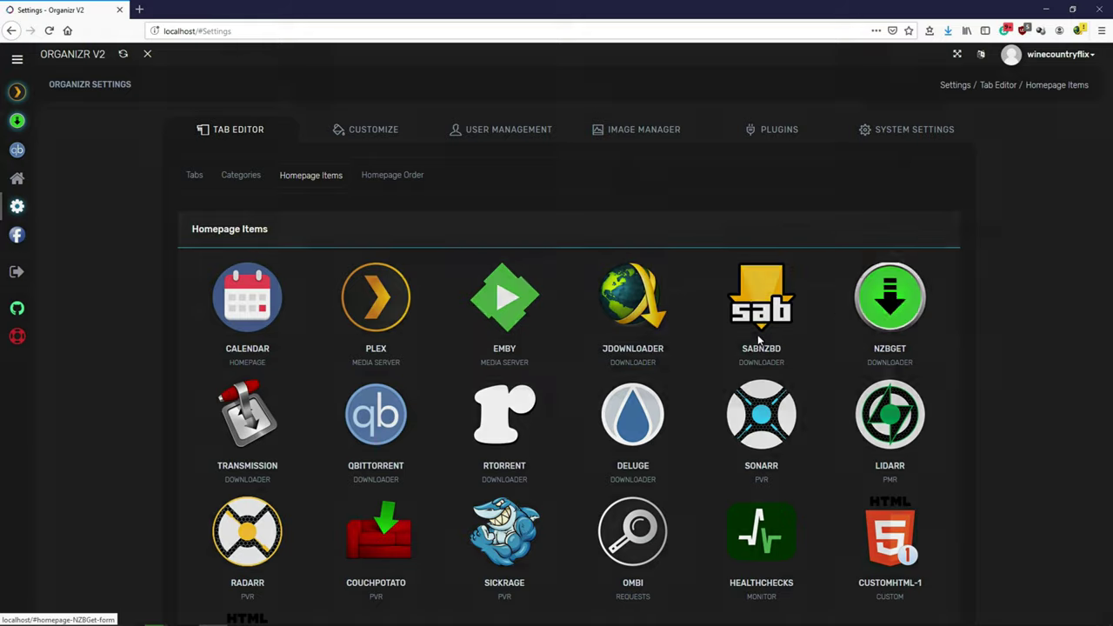
# - Enable the NZBGet homepage item and enter its server URL, username and password
pyautogui.click(890, 300)
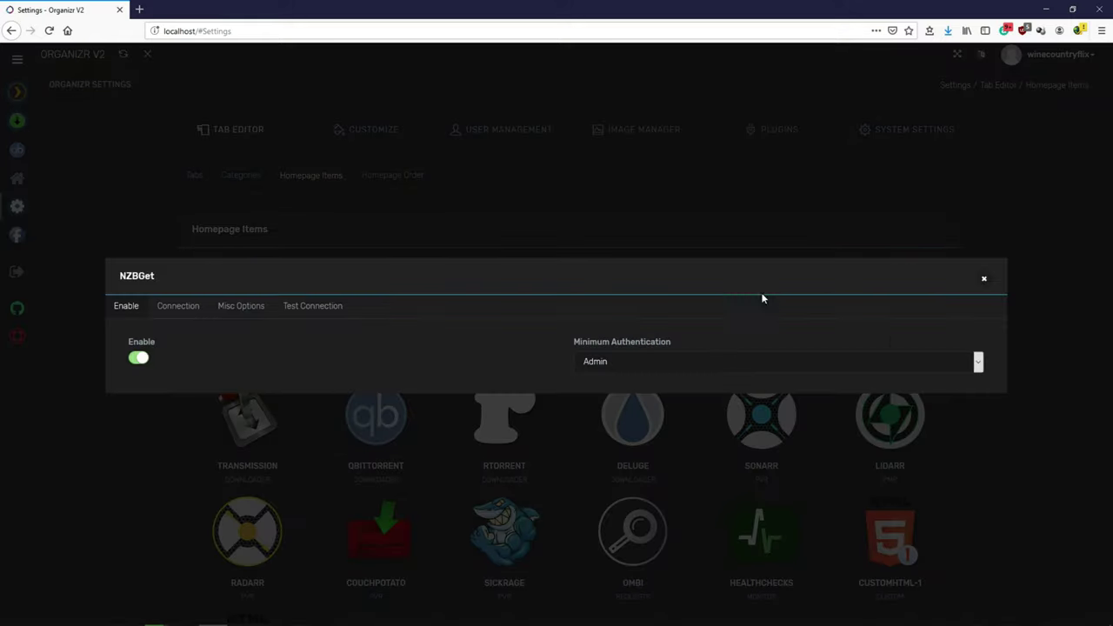
pyautogui.click(138, 359)
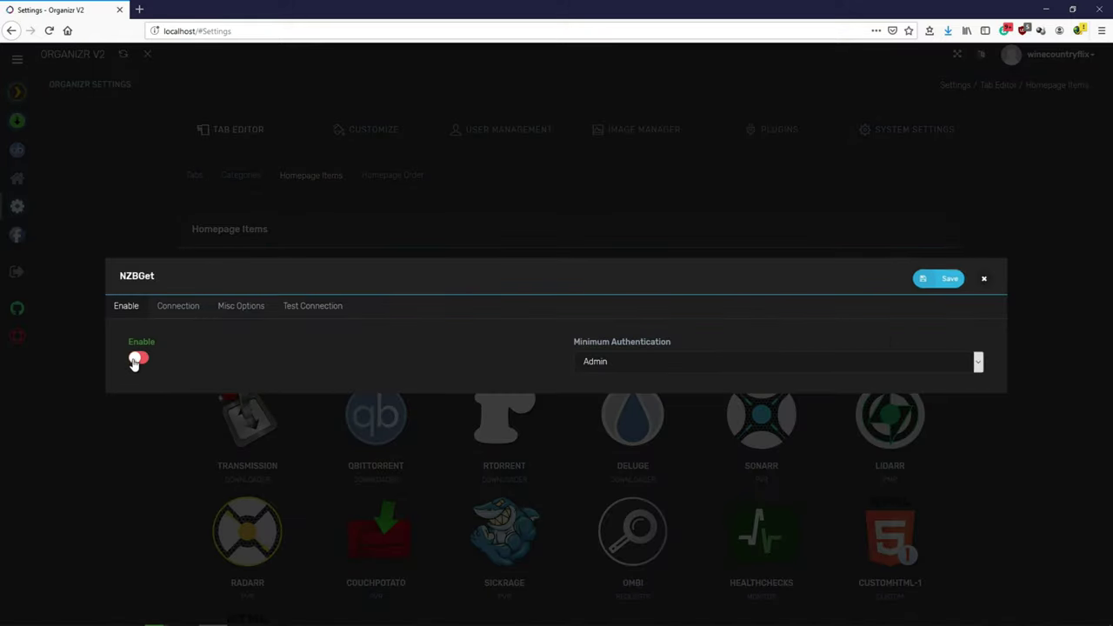
pyautogui.click(184, 308)
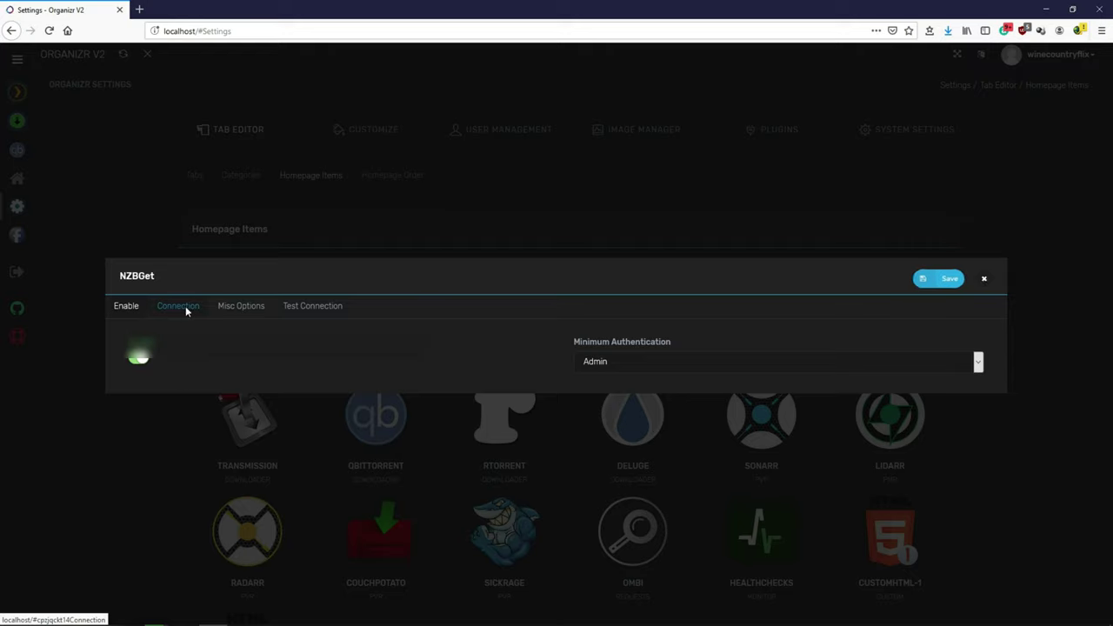
pyautogui.click(247, 343)
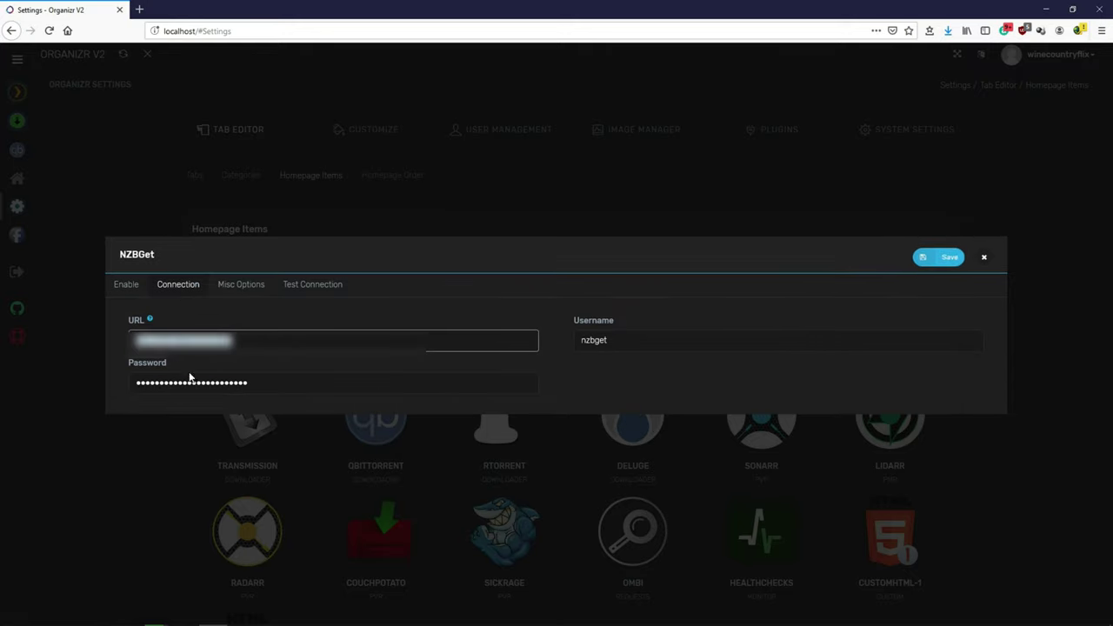
pyautogui.click(631, 340)
pyautogui.click(466, 376)
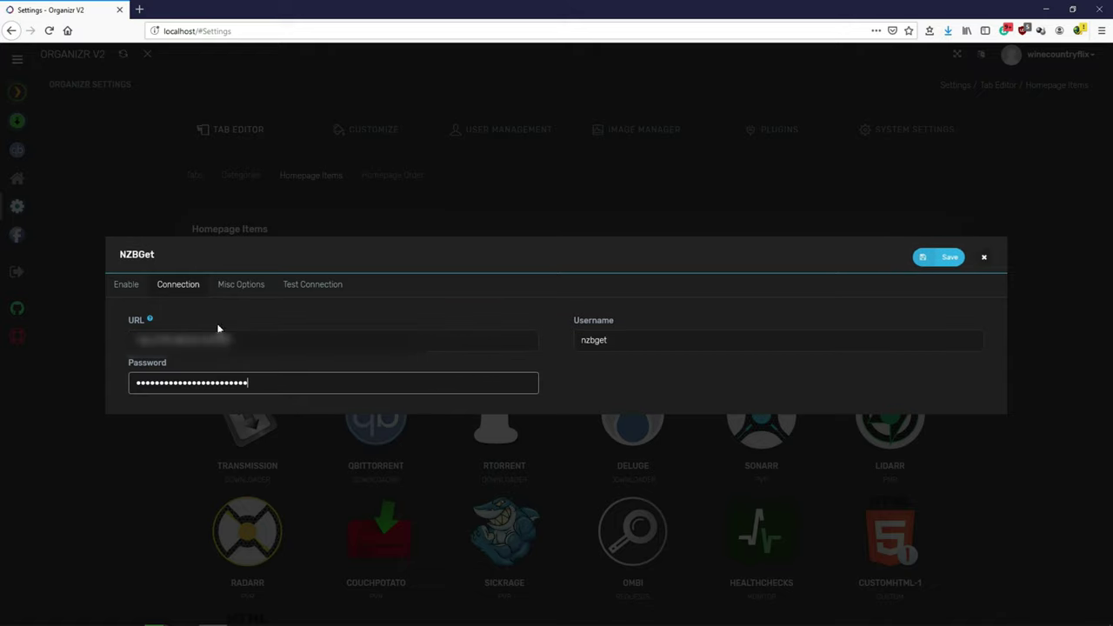
# - Test the NZBGet connection successfully, save the item, and view the Homepage Order
pyautogui.click(247, 287)
pyautogui.click(307, 306)
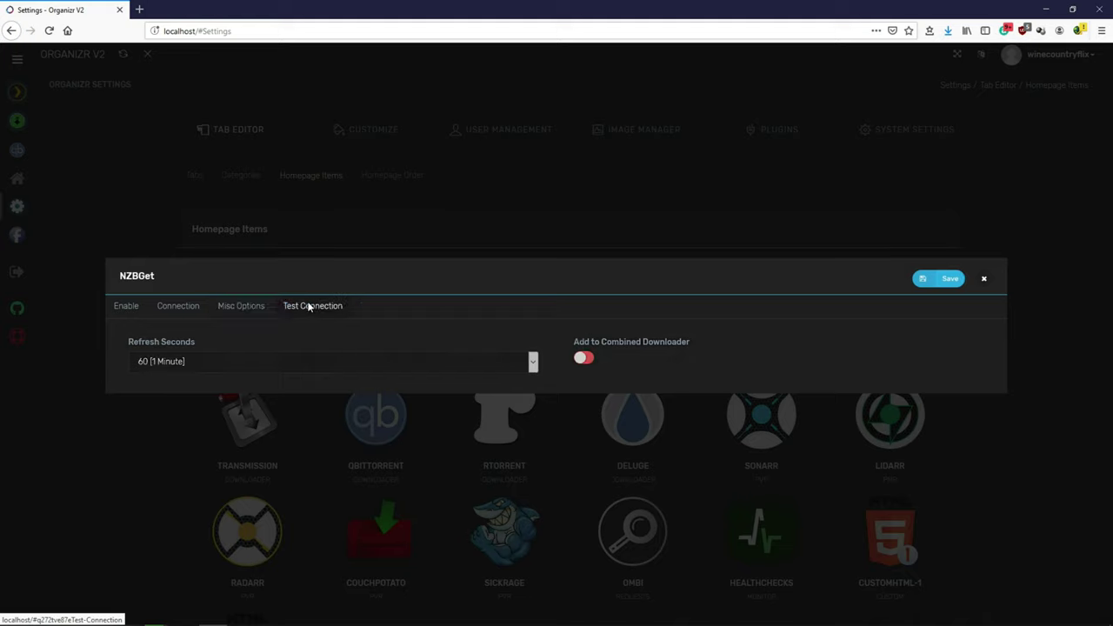
pyautogui.click(955, 360)
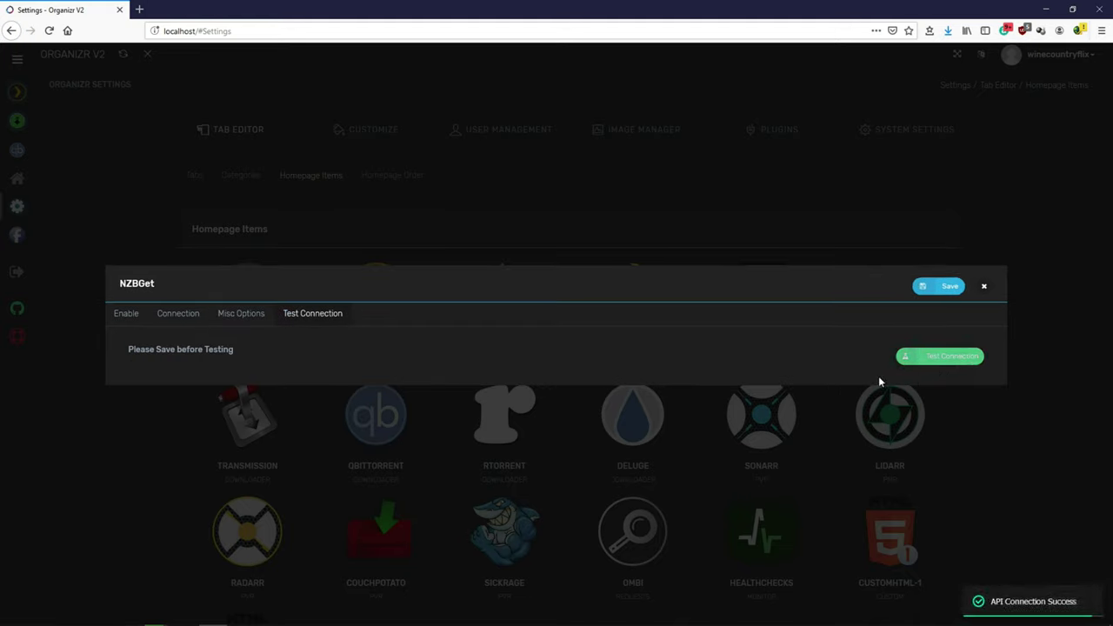
pyautogui.click(940, 286)
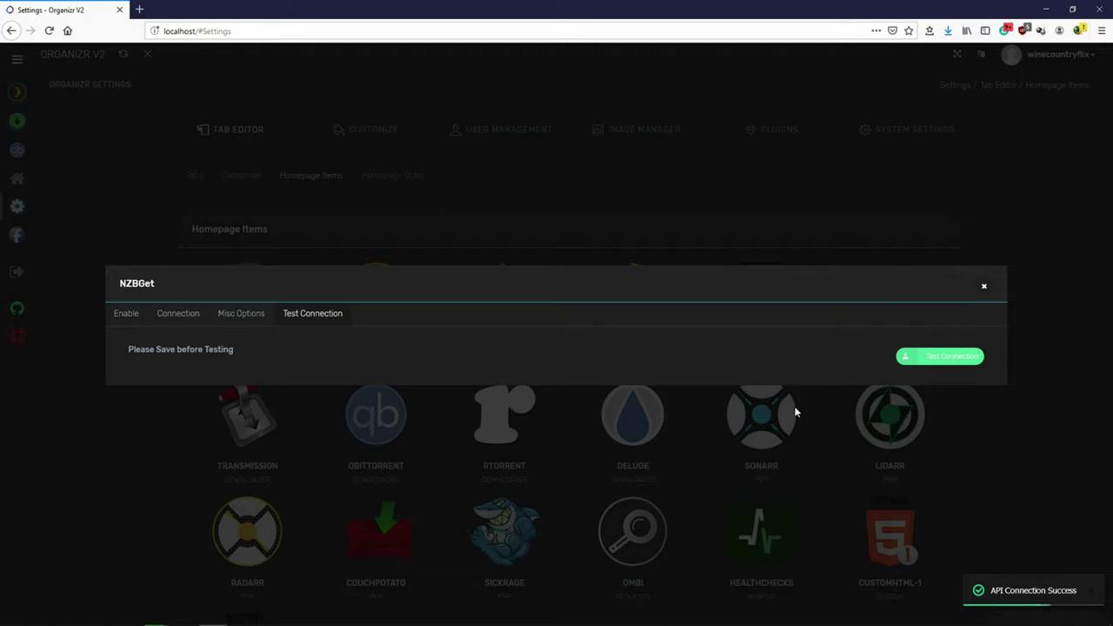
pyautogui.click(983, 286)
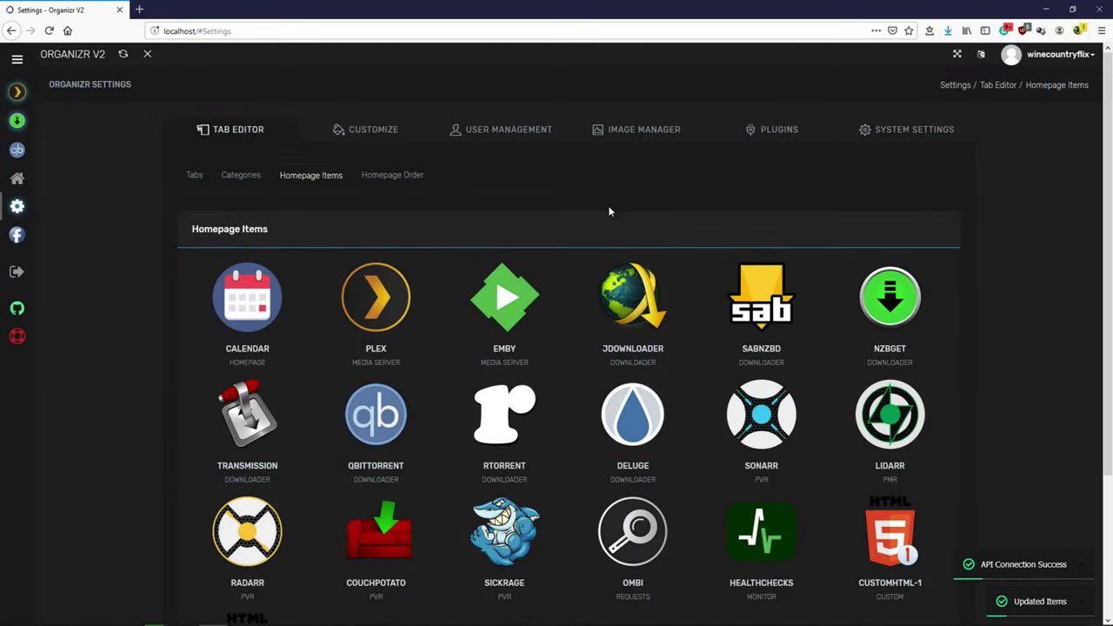
pyautogui.click(426, 184)
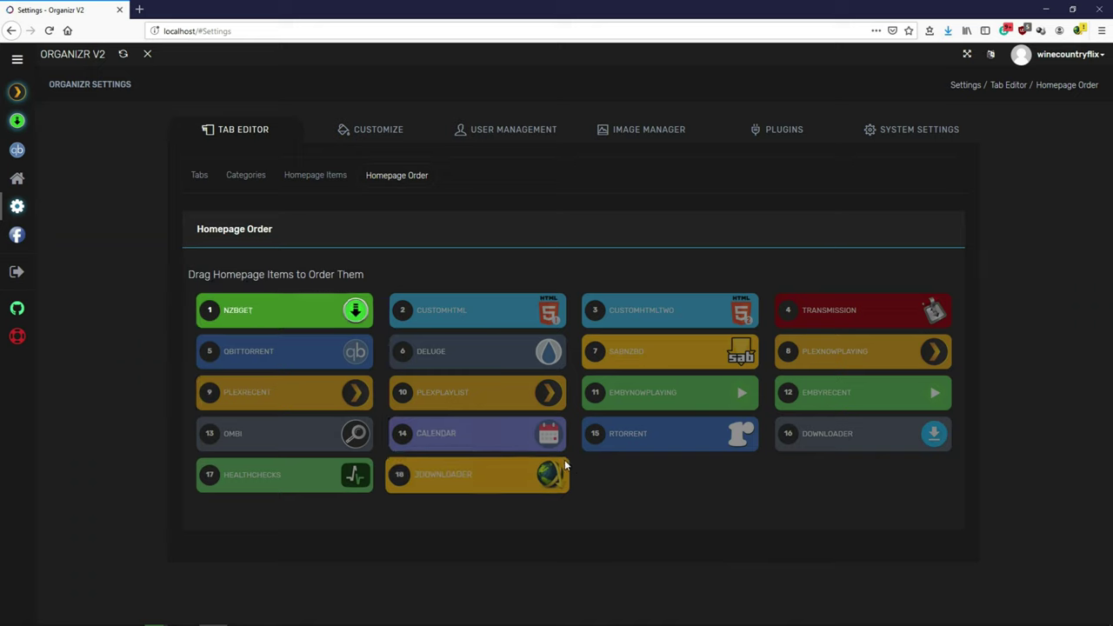
# - Drag NZBGet to first place in the homepage order, save it, and view the Homepage
pyautogui.moveTo(287, 318); pyautogui.dragTo(224, 318)
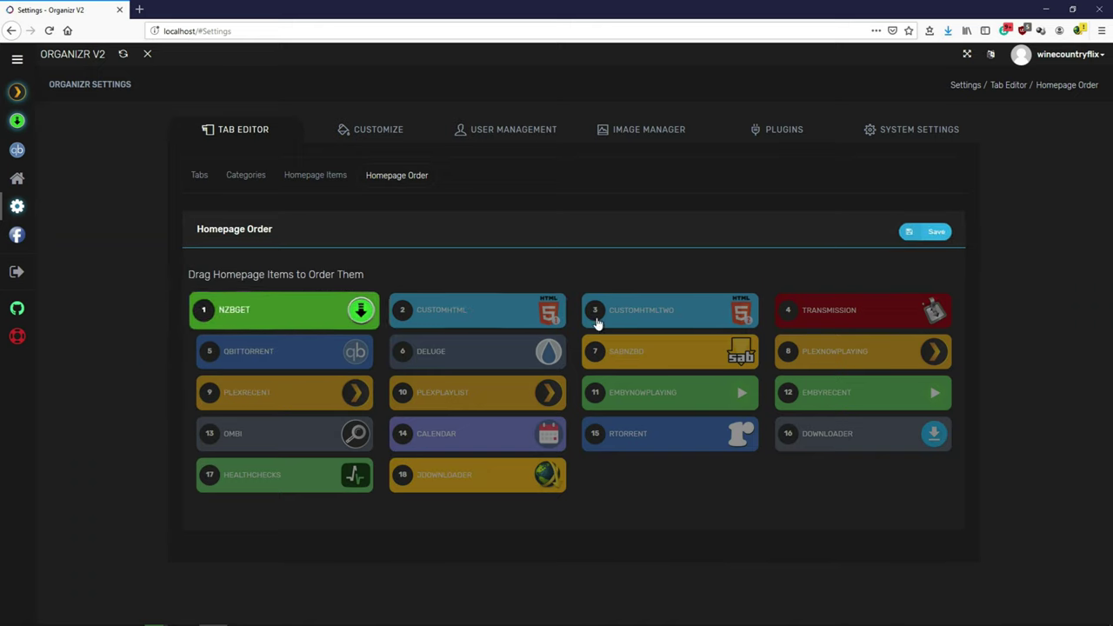
pyautogui.click(922, 233)
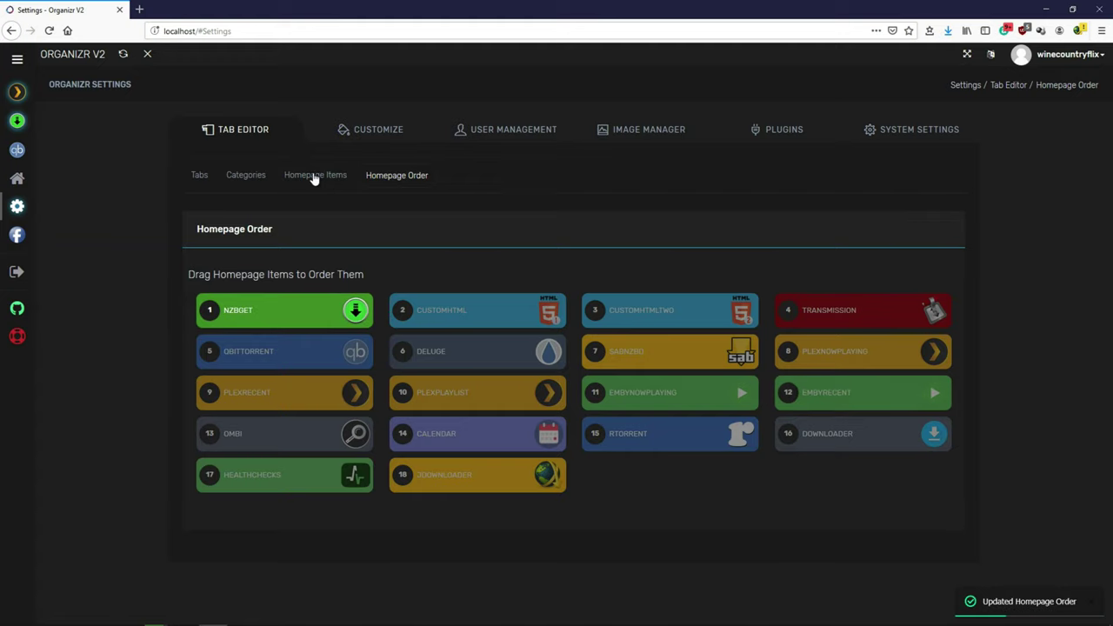
pyautogui.click(26, 178)
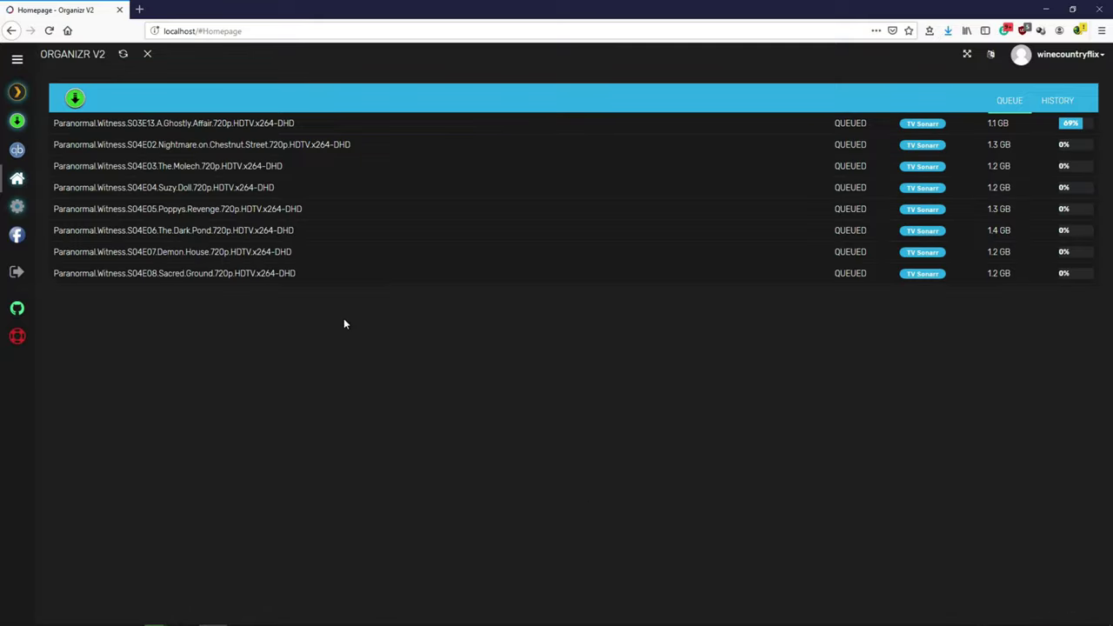
# - Review the eight queued NZBGet episodes, check the Plex tab, then go back to Settings
pyautogui.scroll(-15, 353, 171)
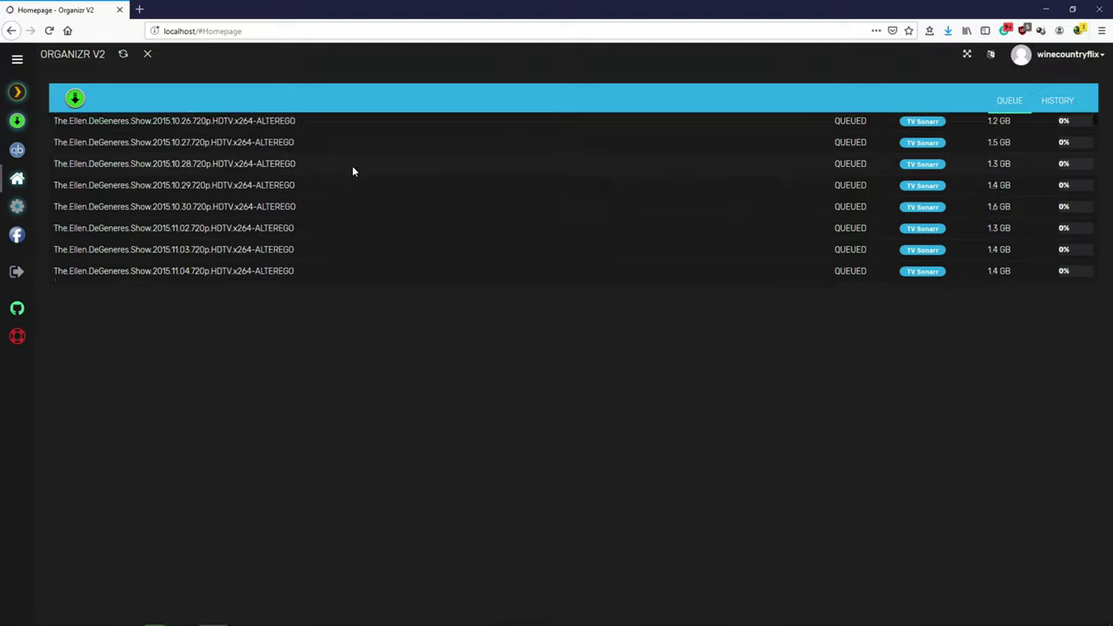
pyautogui.scroll(-10, 352, 171)
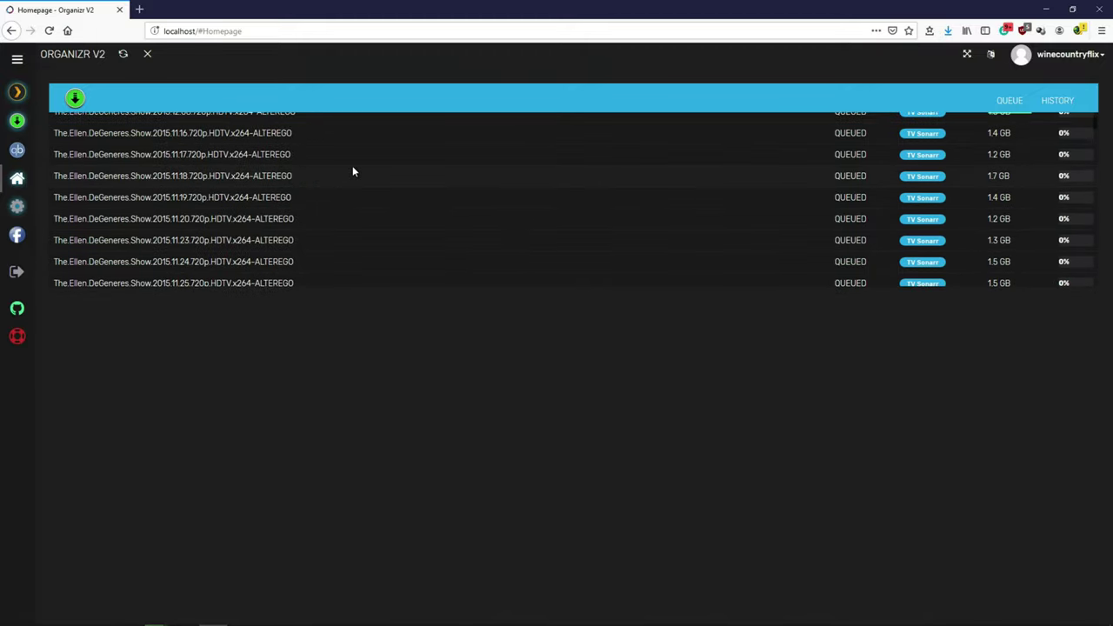
pyautogui.scroll(20, 348, 172)
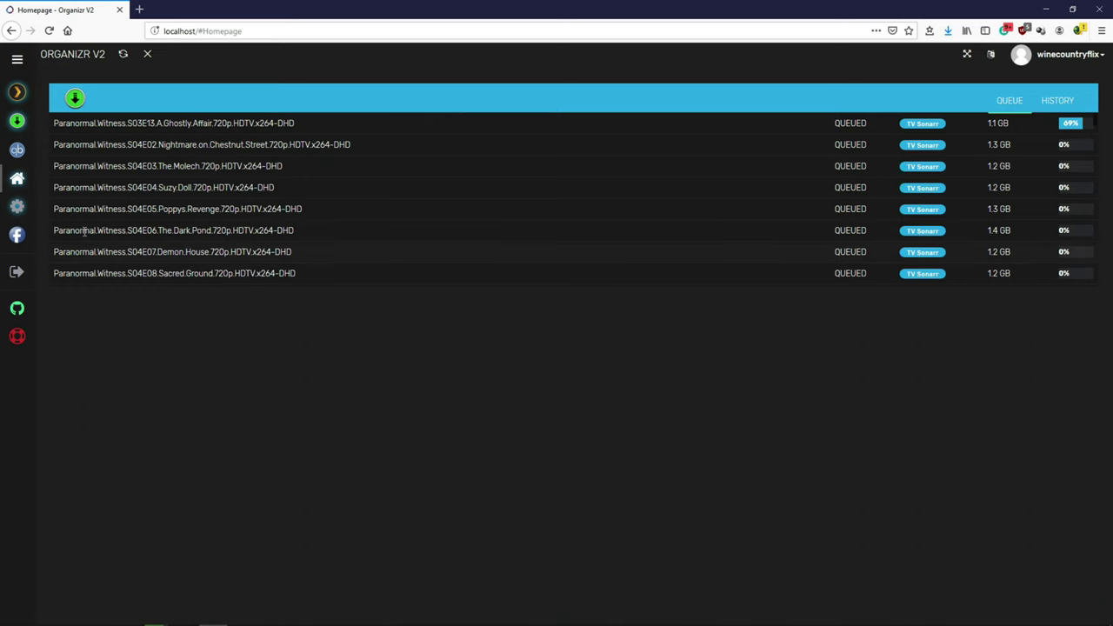
pyautogui.click(18, 92)
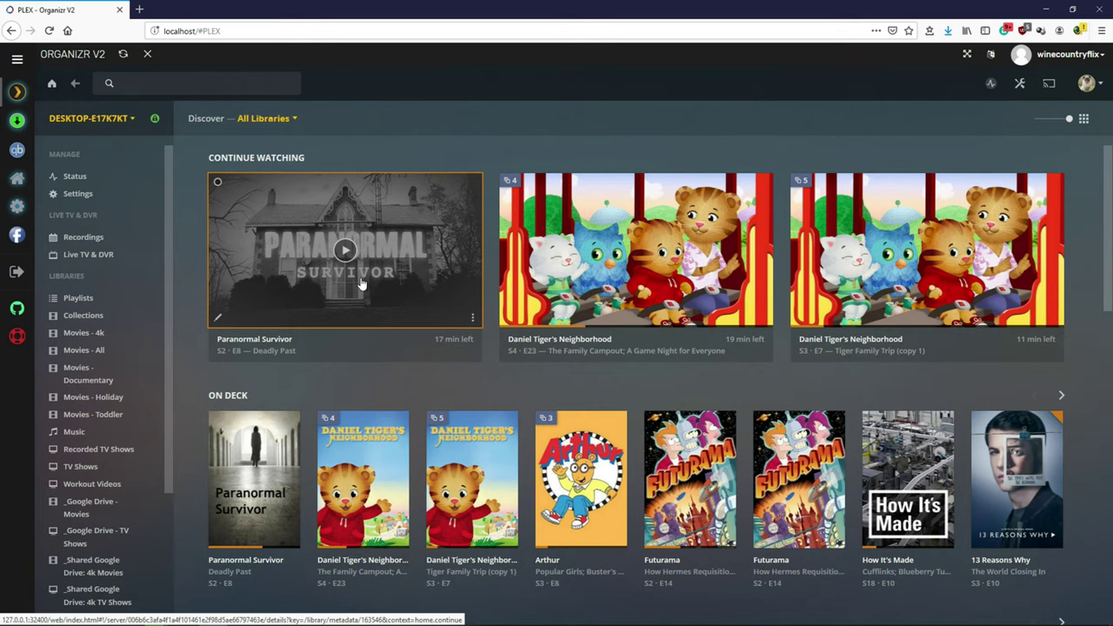
pyautogui.click(29, 208)
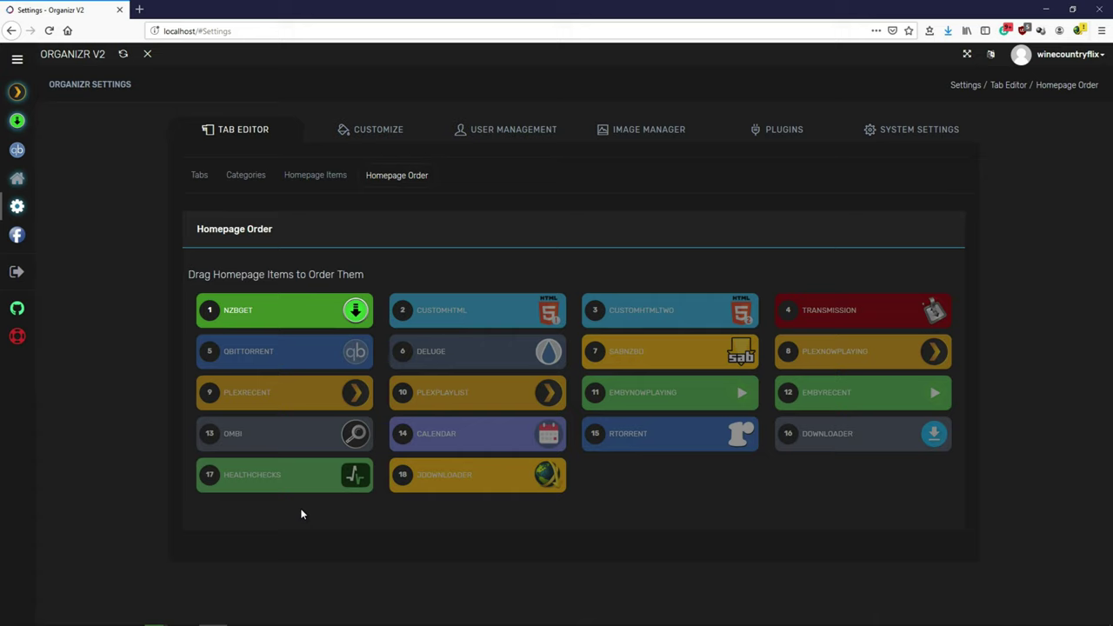